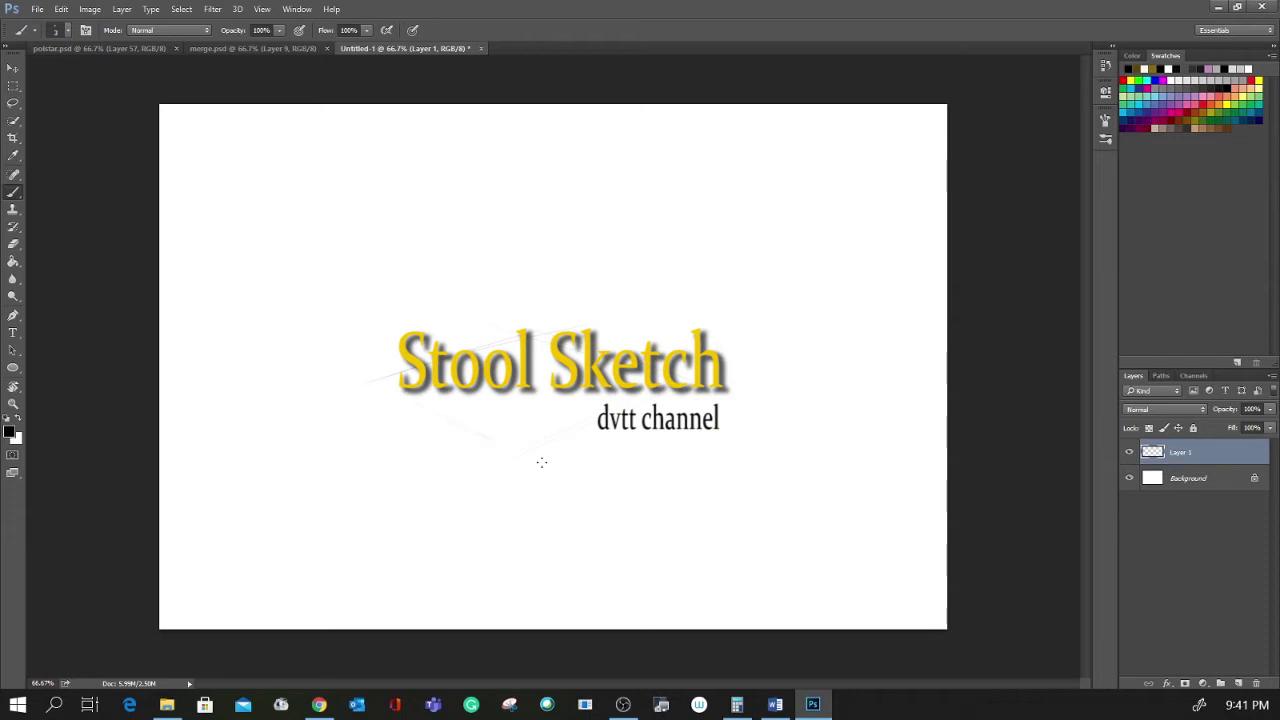
- Sketch the vertical edges and the converging lower edges of the stool's perspective box on Layer 1
left_click_drag(372, 381, 375, 511)
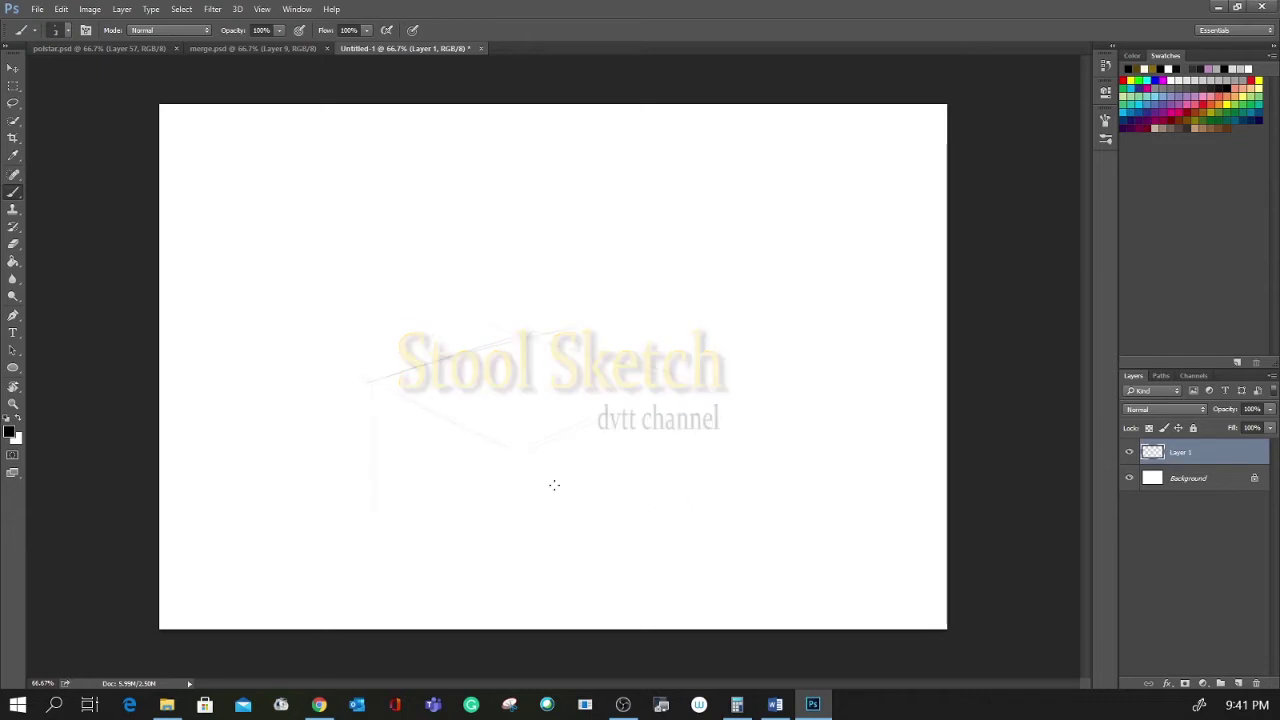
left_click_drag(520, 452, 519, 534)
left_click_drag(663, 461, 526, 569)
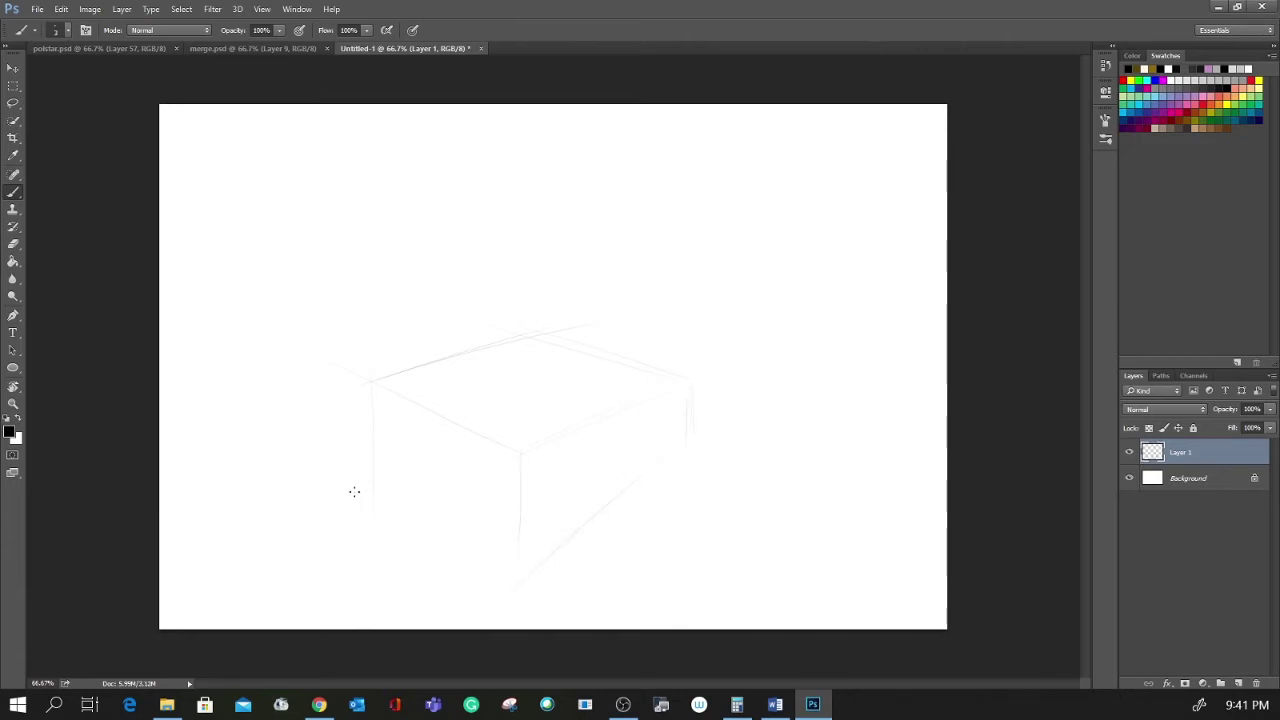
left_click_drag(341, 472, 523, 576)
- Free Transform the box sketch, moving it up and slightly right on the canvas
key("ctrl+t")
left_click_drag(583, 397, 592, 377)
key("Return")
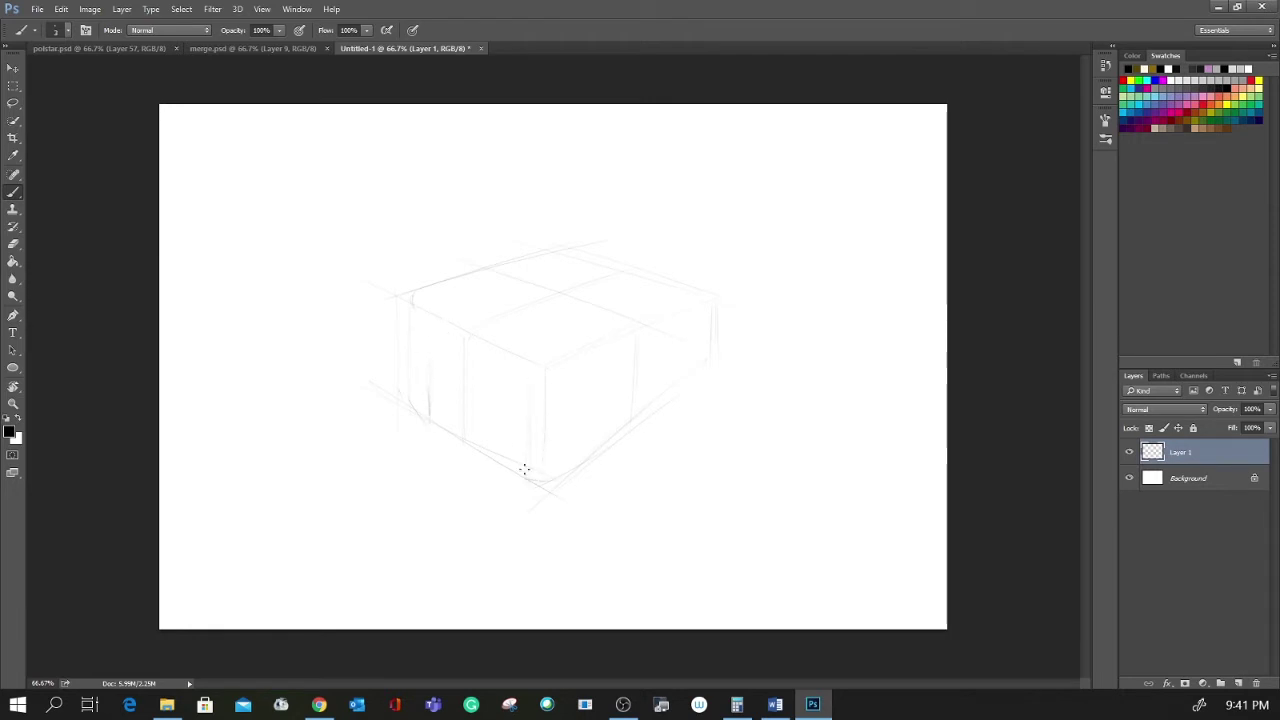
- Sketch the outlines of the stool's front, left and right legs inside the box, with a rounded front corner base
left_click_drag(561, 474, 566, 392)
left_click_drag(694, 360, 706, 363)
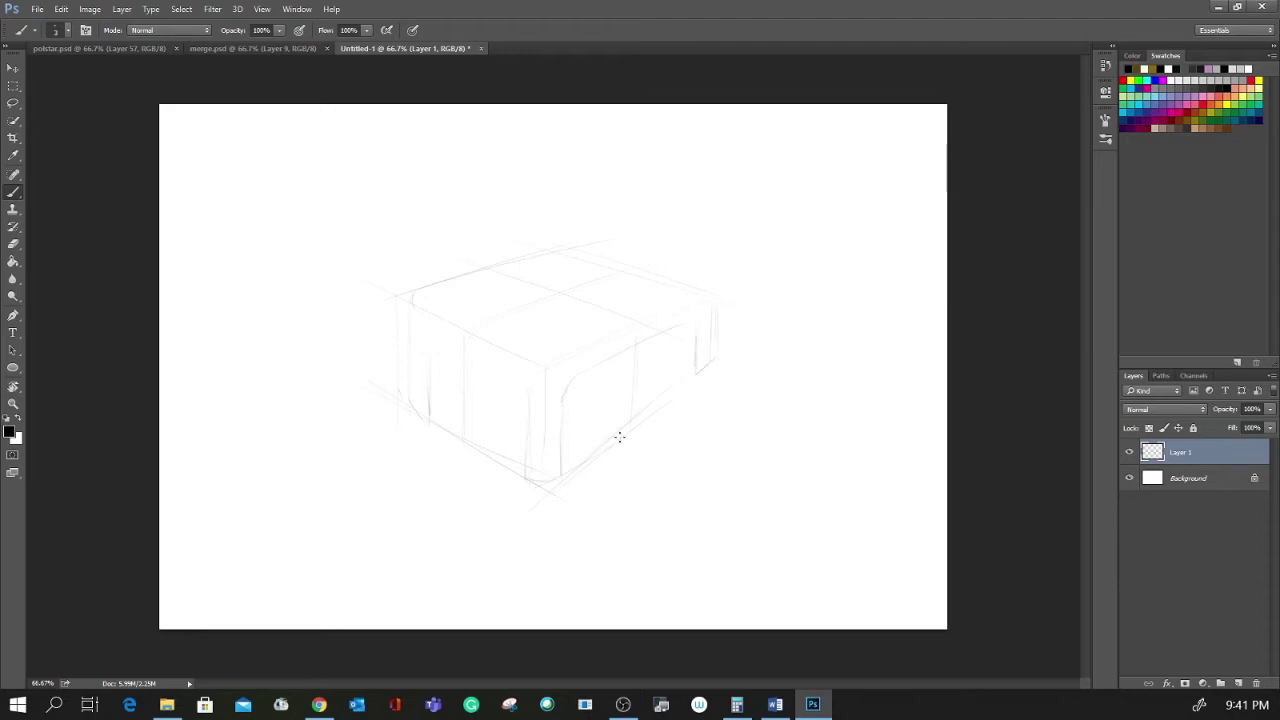
left_click_drag(525, 479, 562, 472)
left_click_drag(426, 352, 428, 425)
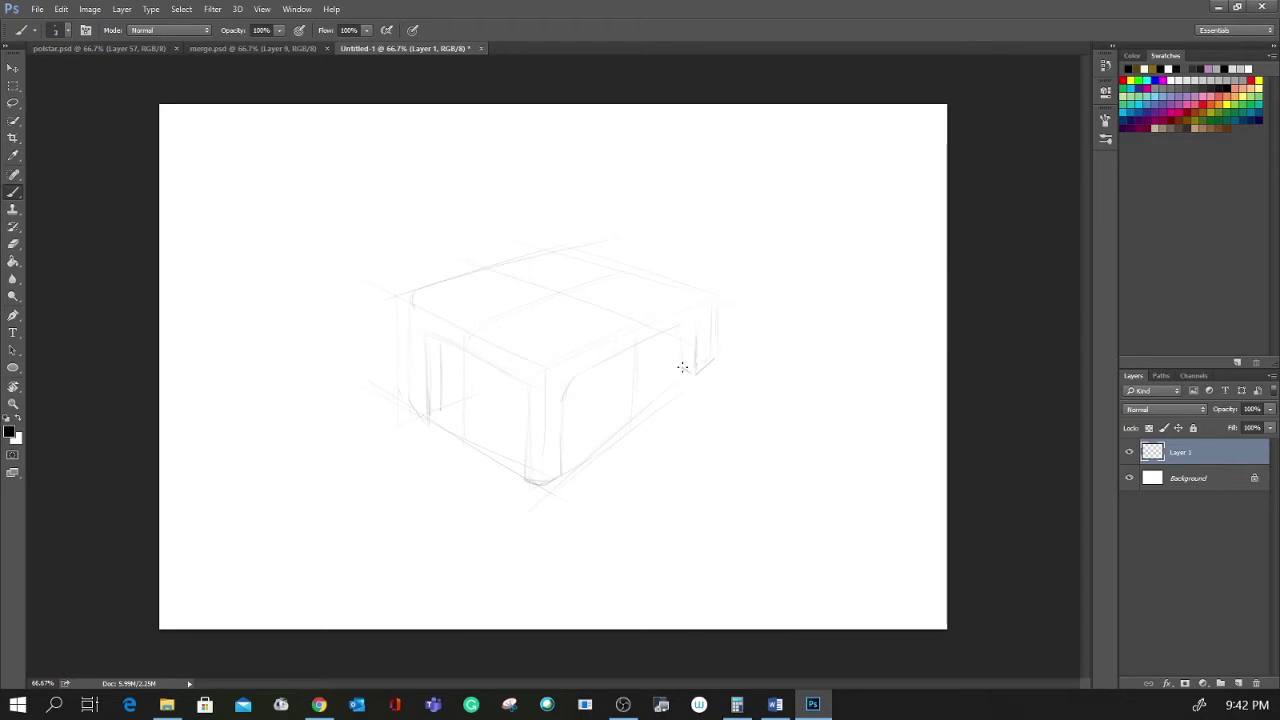
- Outline the arched opening on the stool's right side, strengthen the seat's edges and close the left leg's base
left_click_drag(563, 396, 668, 331)
left_click_drag(567, 386, 559, 474)
left_click_drag(571, 352, 705, 299)
left_click_drag(546, 252, 700, 294)
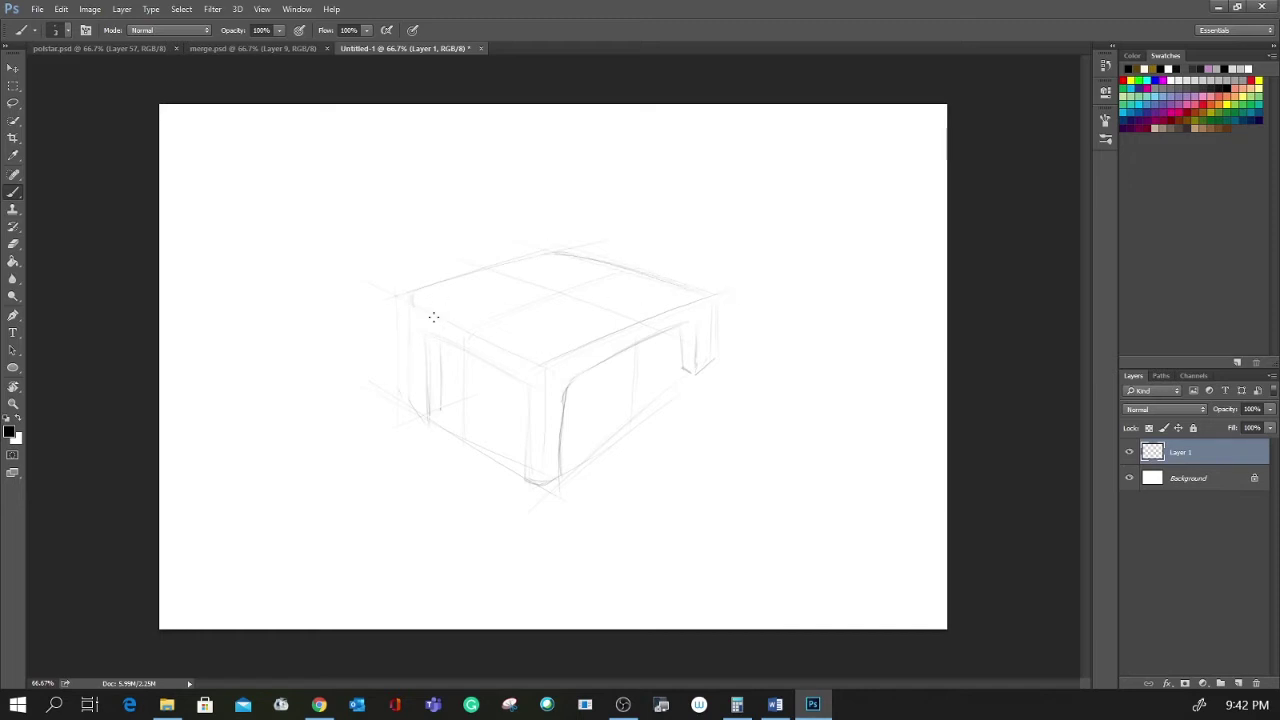
mouse_move(410, 300)
left_mouse_down()
mouse_move(538, 360)
mouse_move(519, 357)
left_mouse_up()
left_click_drag(441, 409, 422, 417)
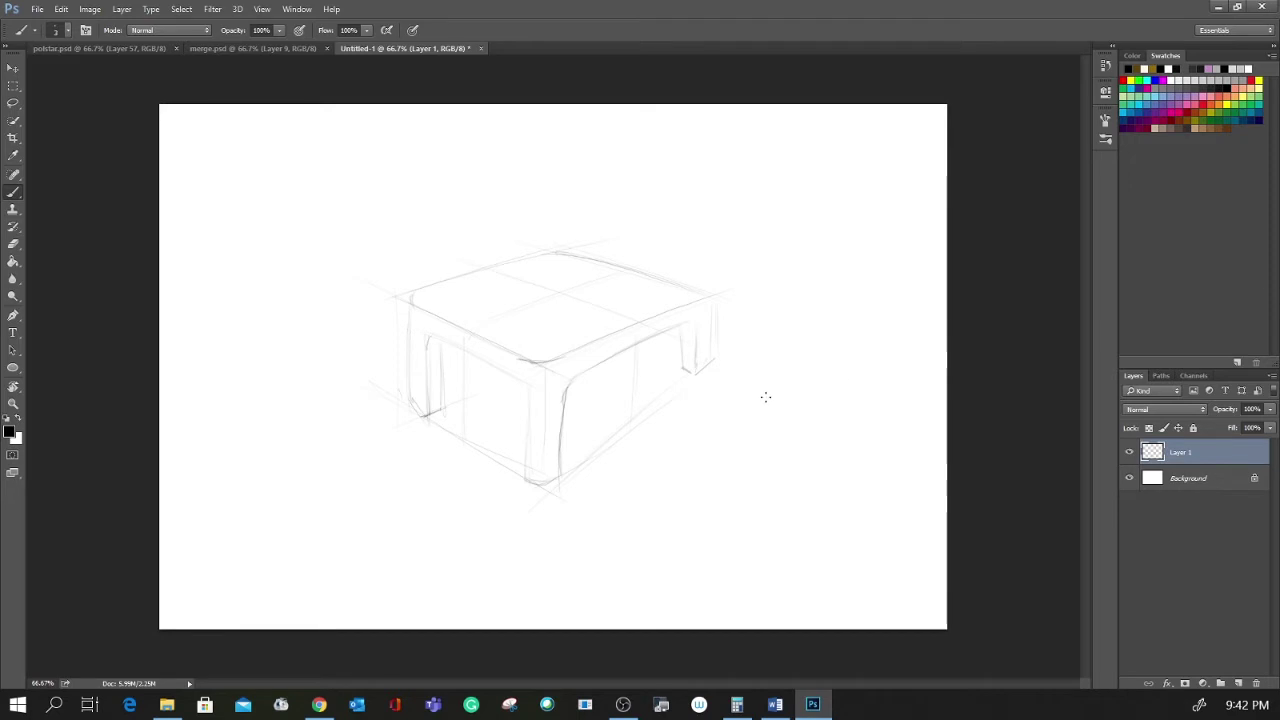
- Draw the curved upper edge of the left side's leg opening with the canvas view rotated, and restore the upright view
key("r")
mouse_move(750, 393)
left_mouse_down()
mouse_move(794, 323)
mouse_move(731, 209)
left_mouse_up()
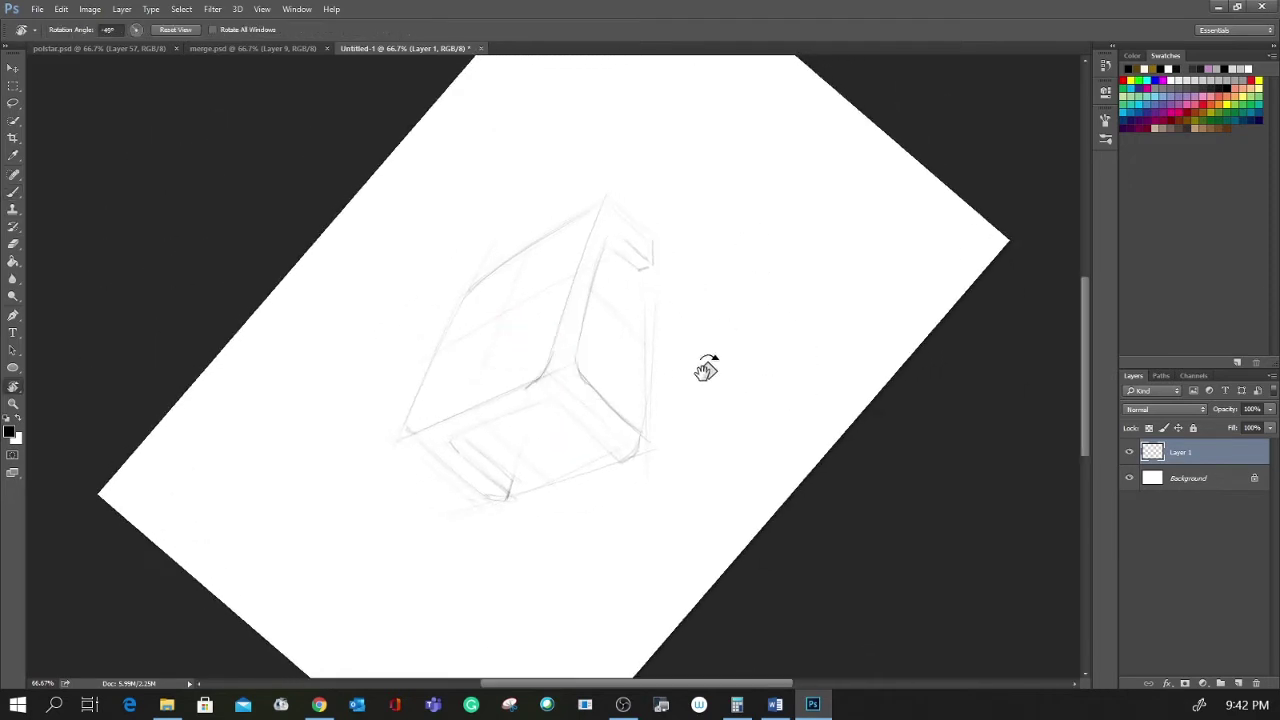
left_click_drag(449, 442, 530, 404)
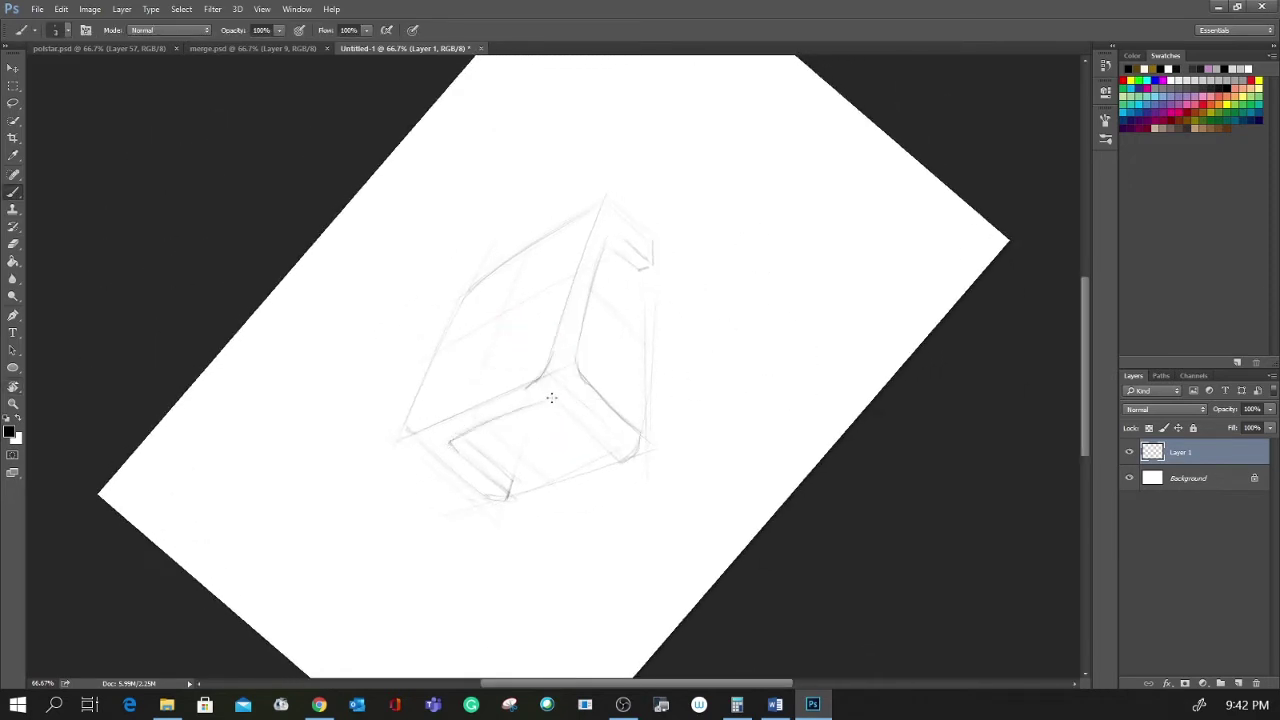
key("Escape")
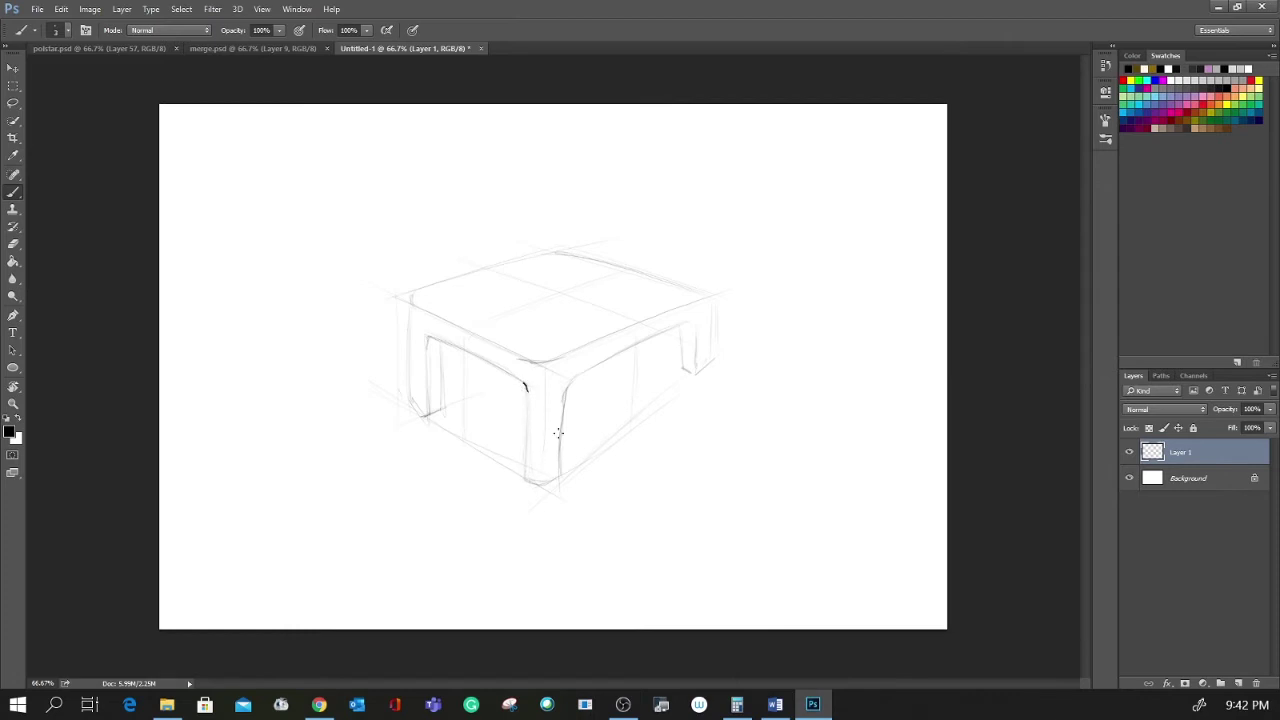
- Darken the front and right leg outlines, round the seat's right corner and draw a curved contour line across the seat
left_click_drag(563, 388, 558, 474)
left_click_drag(679, 326, 687, 374)
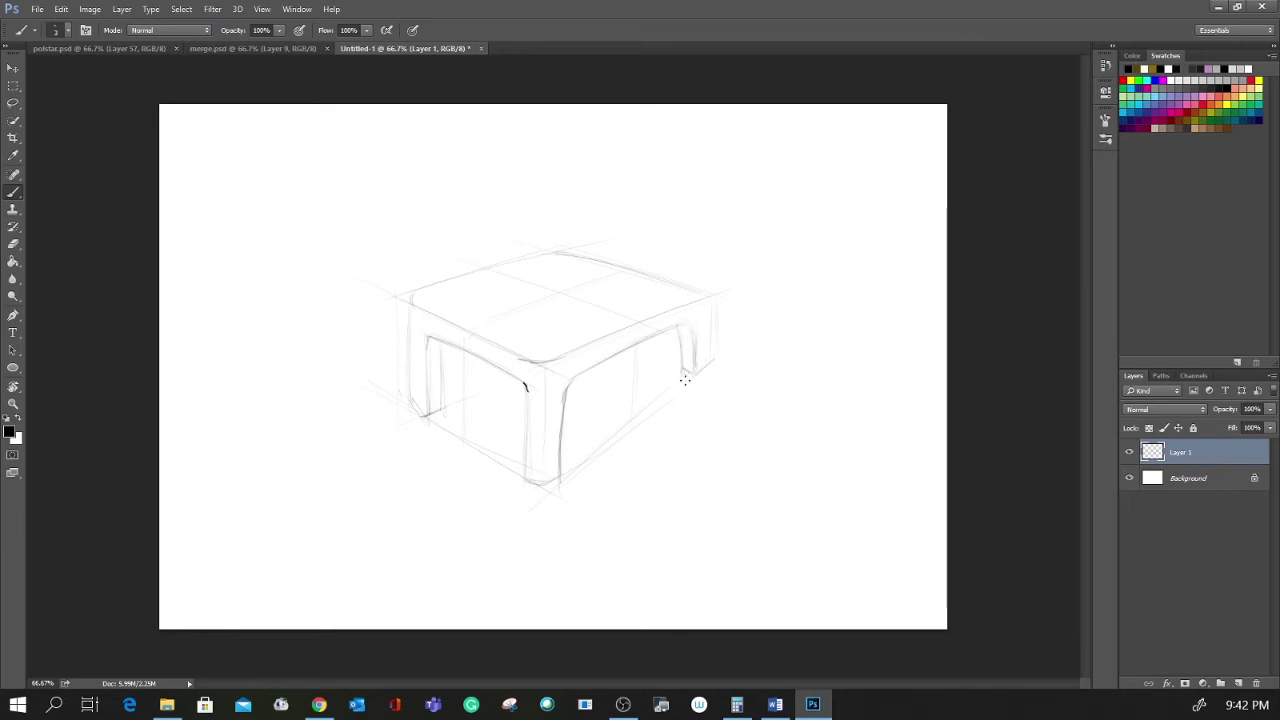
left_click_drag(712, 307, 709, 357)
left_click_drag(706, 299, 712, 309)
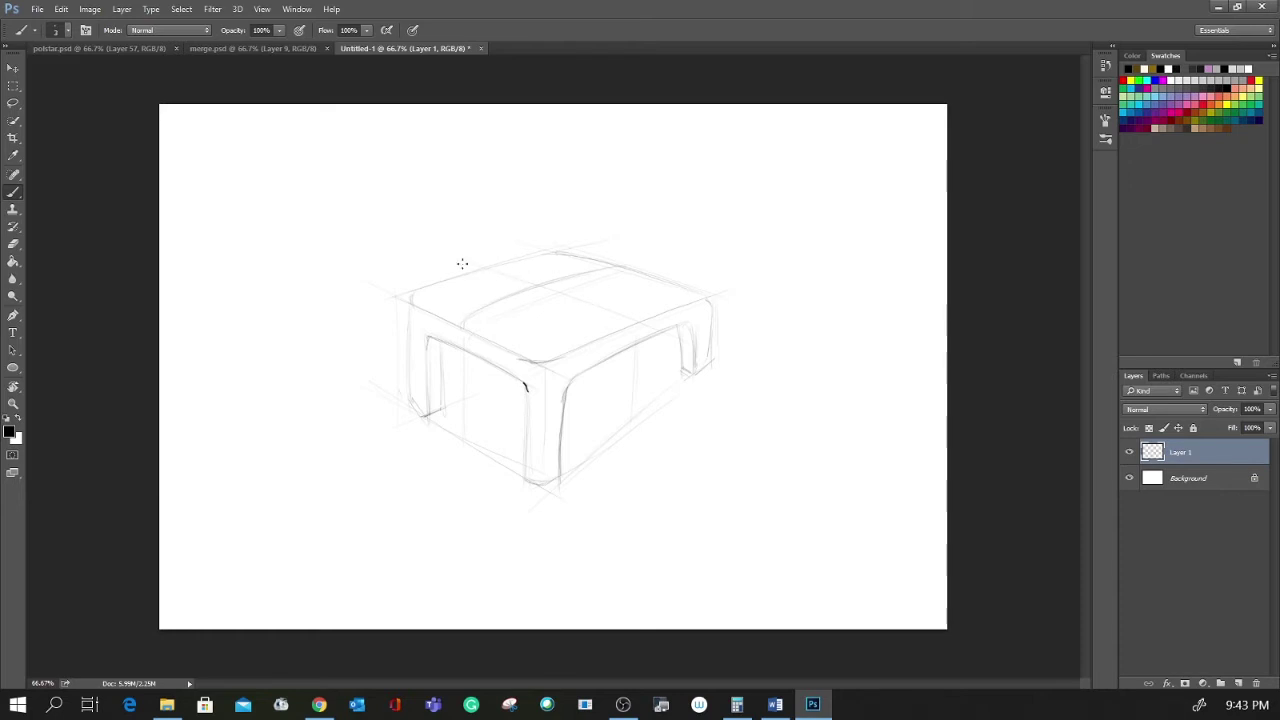
left_click_drag(499, 269, 629, 312)
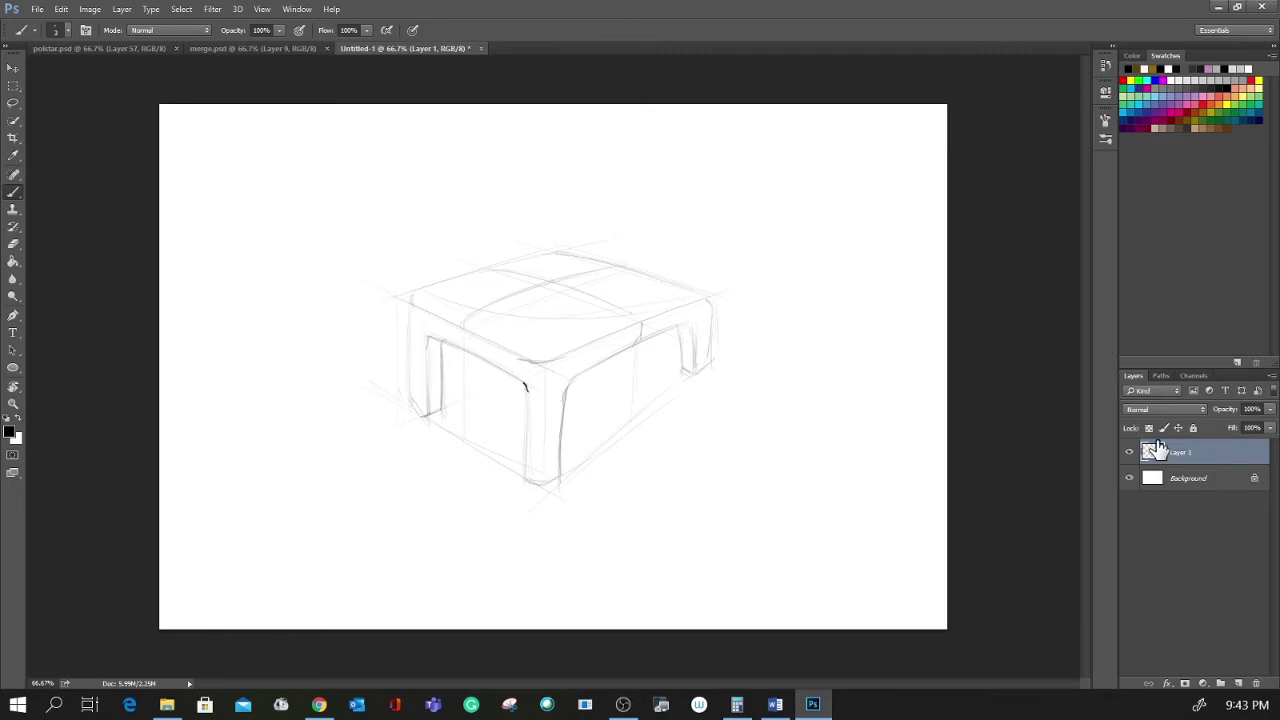
- Add a new layer directly above the Background layer with the default settings
left_click(1196, 477)
key("ctrl+shift+n")
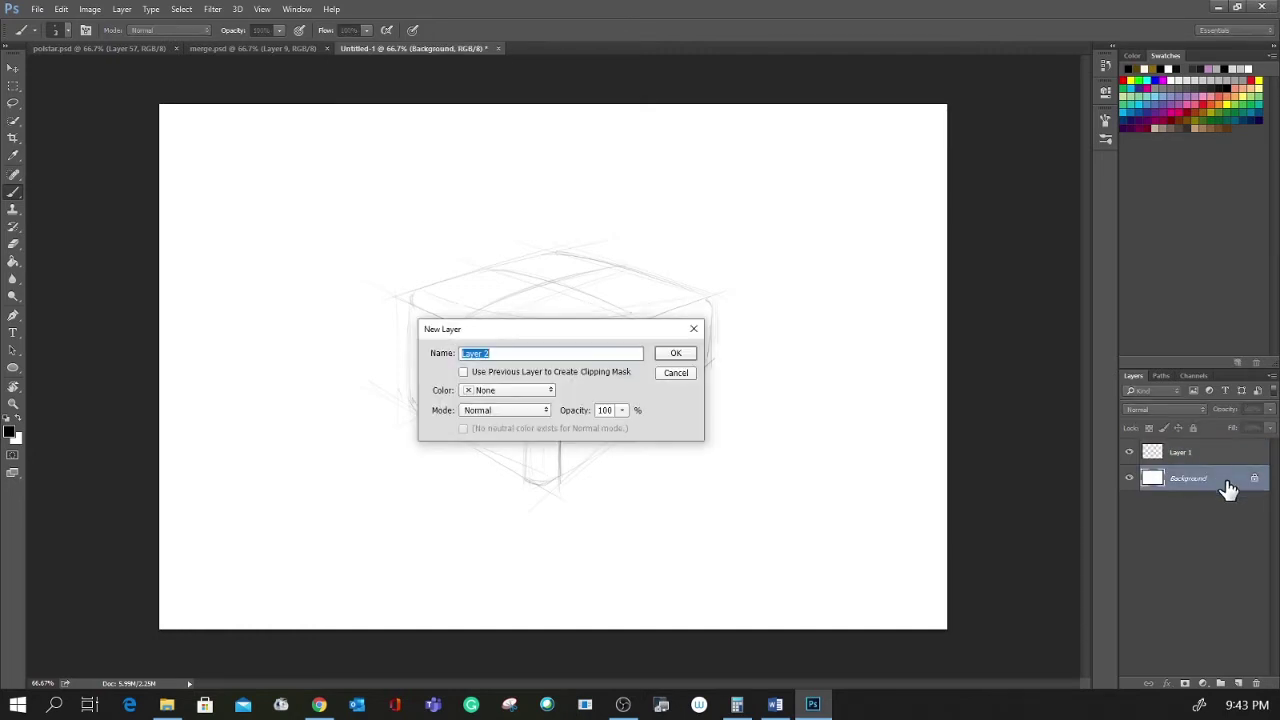
key("Return")
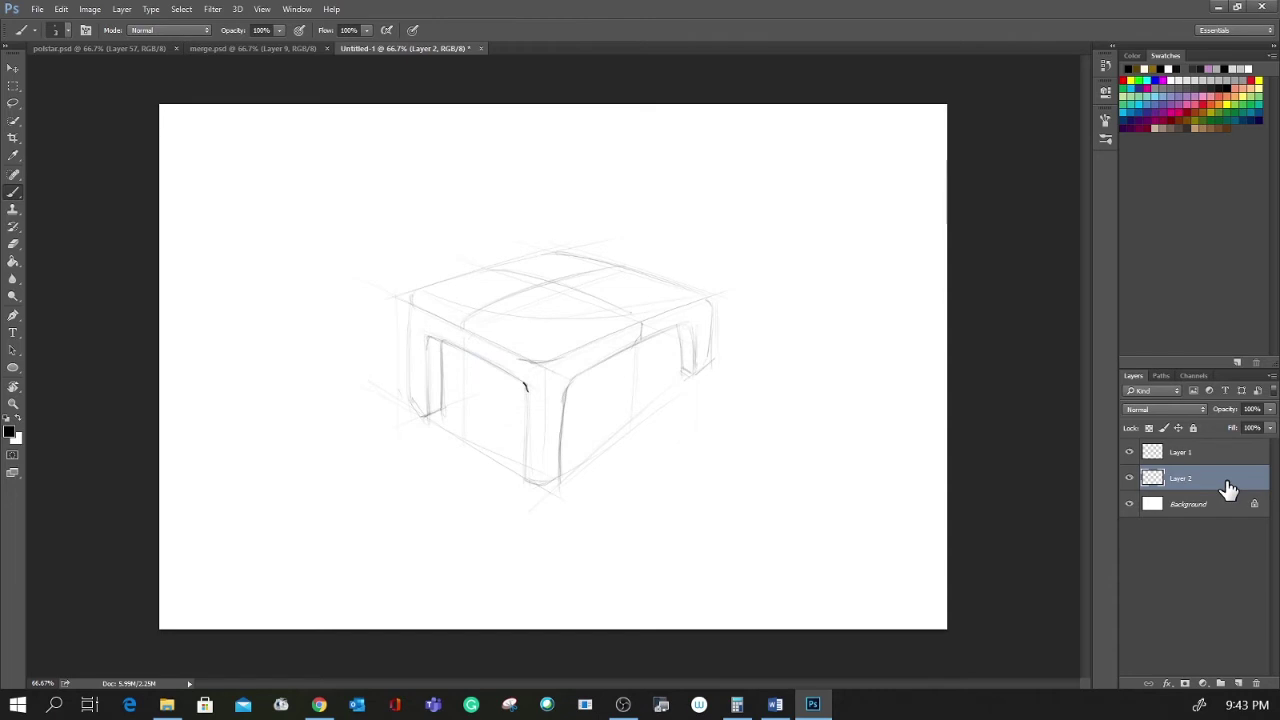
- Paint the stool's legs and side rails with a large brown brush at 30% opacity on the new layer
left_click_drag(512, 374, 582, 347)
left_click(1214, 126)
mouse_move(420, 331)
left_mouse_down()
mouse_move(423, 413)
mouse_move(424, 324)
mouse_move(537, 382)
mouse_move(541, 430)
mouse_move(532, 381)
mouse_move(541, 398)
mouse_move(575, 362)
left_mouse_up()
key("3")
key("ctrl+z")
mouse_move(553, 408)
left_mouse_down()
mouse_move(537, 471)
mouse_move(545, 415)
mouse_move(634, 337)
mouse_move(690, 312)
mouse_move(694, 351)
mouse_move(706, 314)
mouse_move(509, 366)
mouse_move(452, 335)
mouse_move(430, 450)
left_mouse_up()
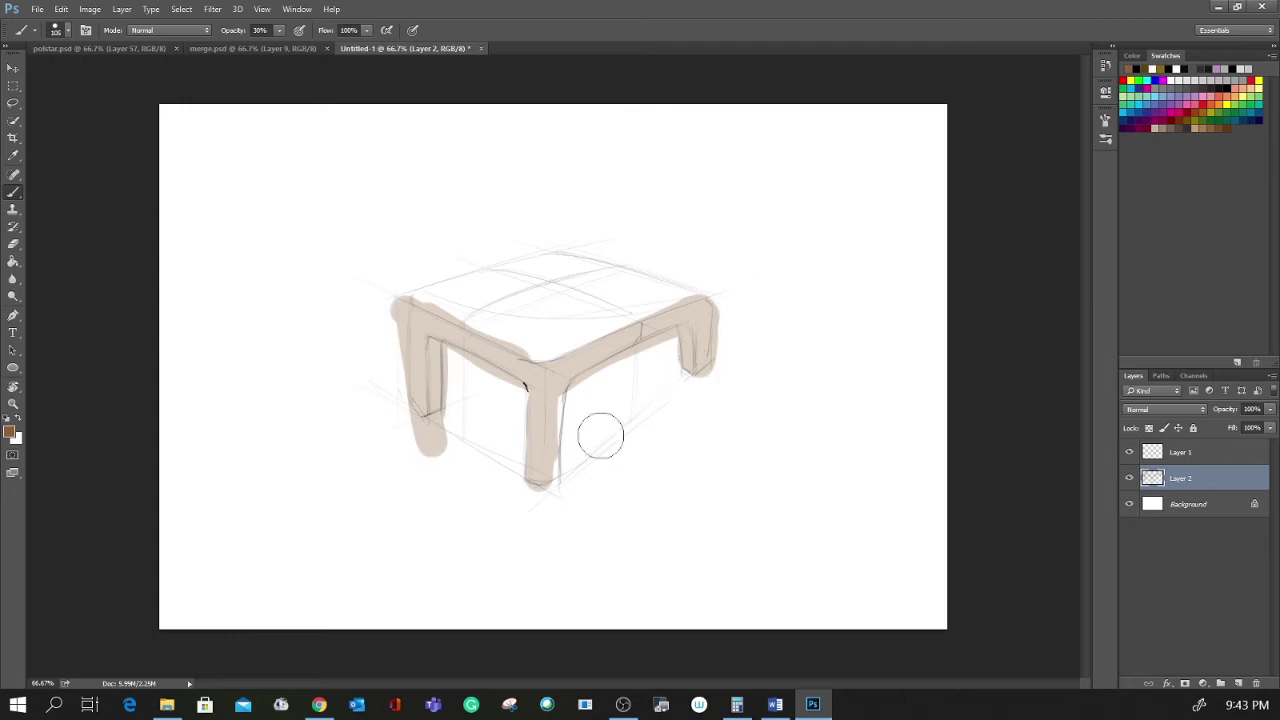
- Erase the brown overspill around the left, front and right legs and under the right rail with a 27 px eraser
key("e")
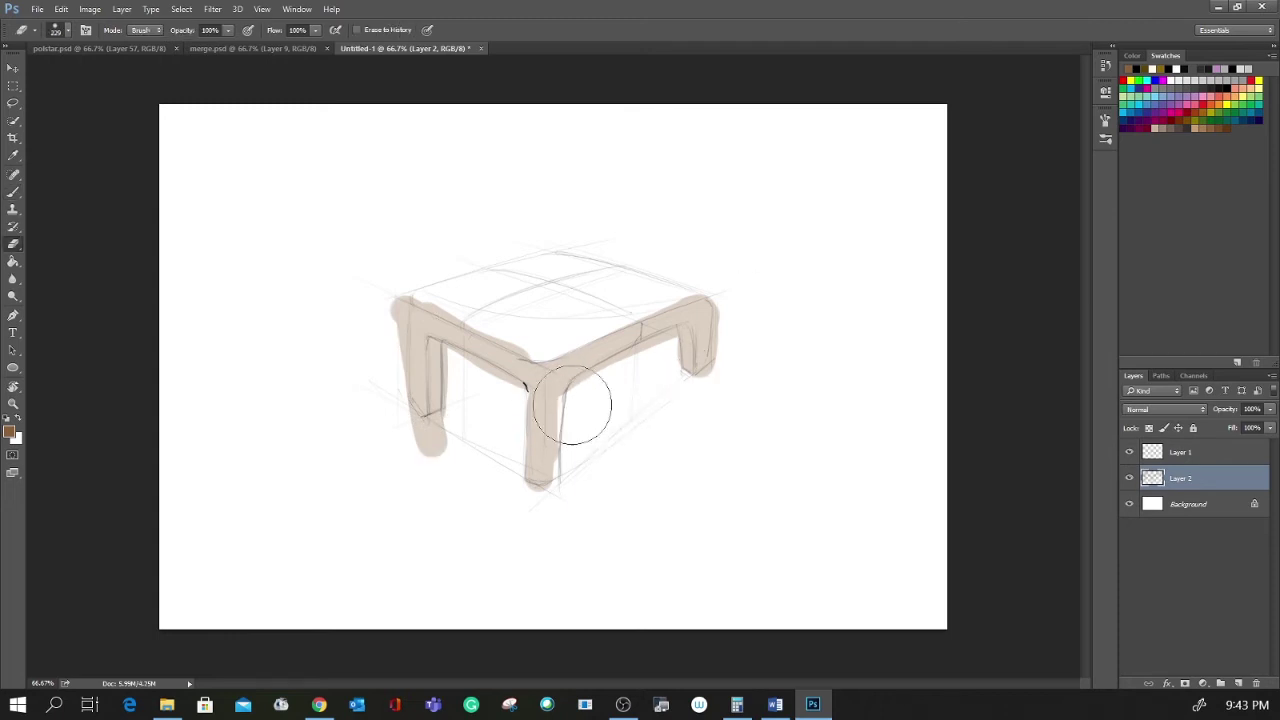
right_click(494, 395)
left_click(613, 502)
left_click(451, 407)
mouse_move(417, 460)
left_mouse_down()
mouse_move(442, 456)
mouse_move(400, 443)
mouse_move(444, 414)
left_mouse_up()
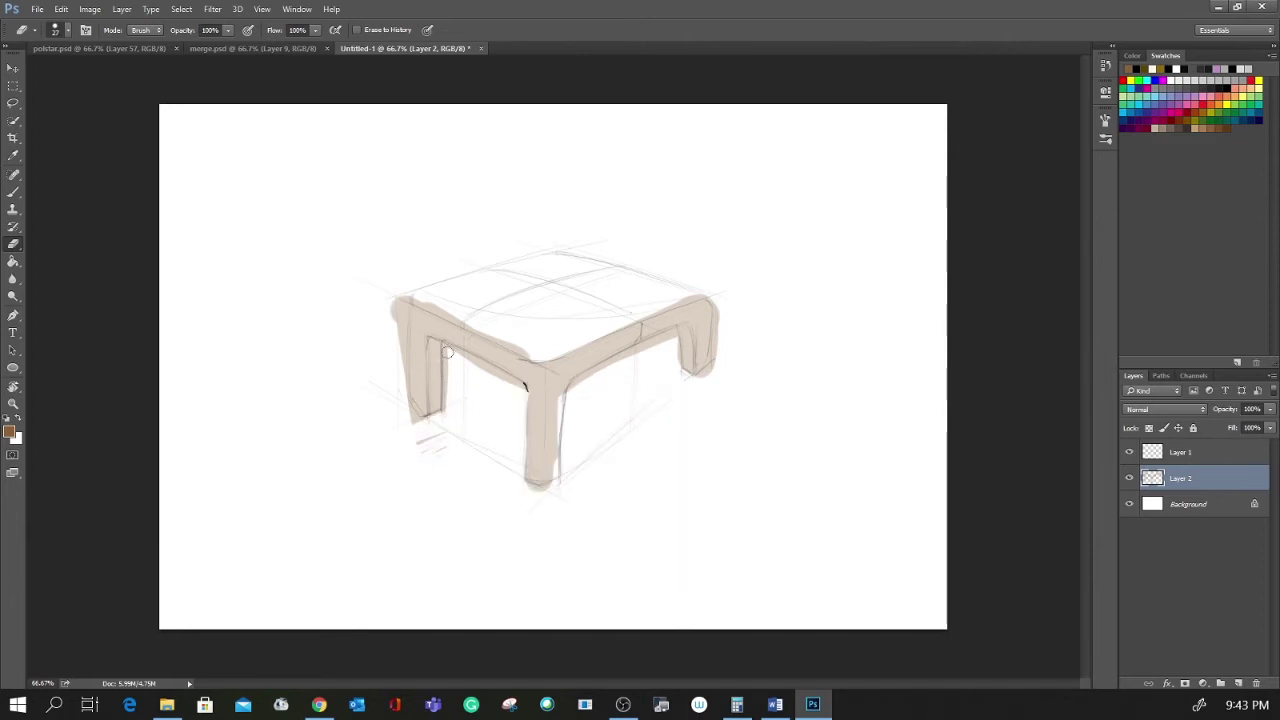
mouse_move(399, 296)
left_mouse_down()
mouse_move(398, 422)
mouse_move(446, 435)
mouse_move(419, 421)
mouse_move(409, 460)
left_mouse_up()
left_click_drag(533, 500, 529, 493)
left_click_drag(645, 353, 572, 391)
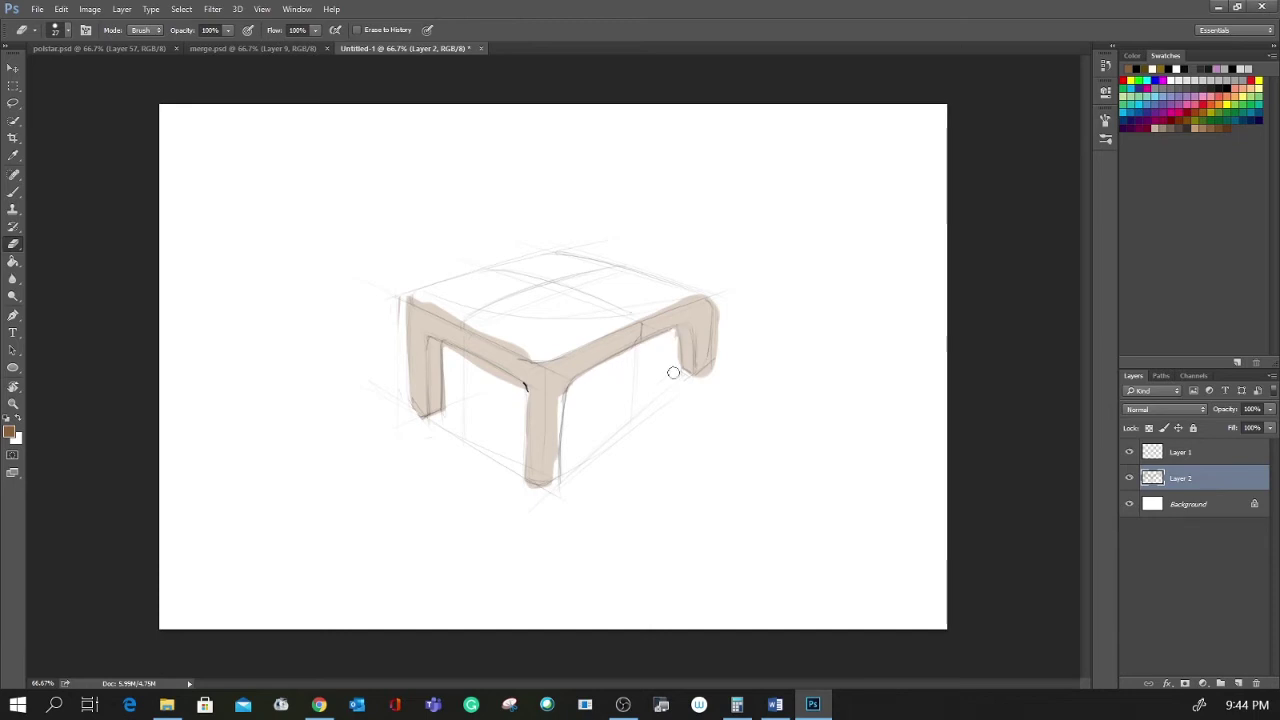
left_click_drag(719, 303, 713, 382)
- Trim the remaining brown overspill along the left rail's upper and lower edges with the canvas view rotated, and restore the upright view
key("r")
mouse_move(752, 406)
left_mouse_down()
mouse_move(774, 371)
mouse_move(747, 260)
left_mouse_up()
key("e")
mouse_move(528, 407)
left_mouse_down()
mouse_move(461, 414)
mouse_move(542, 404)
left_mouse_up()
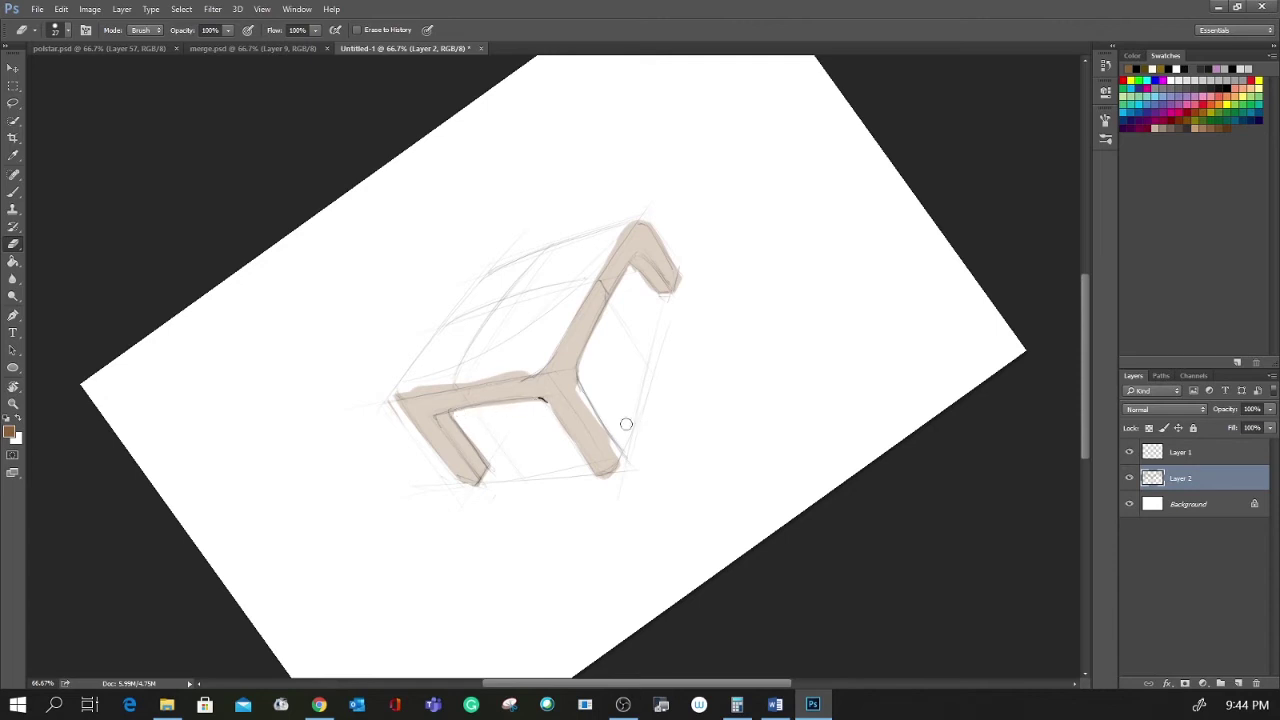
left_click_drag(507, 373, 516, 372)
key("Escape")
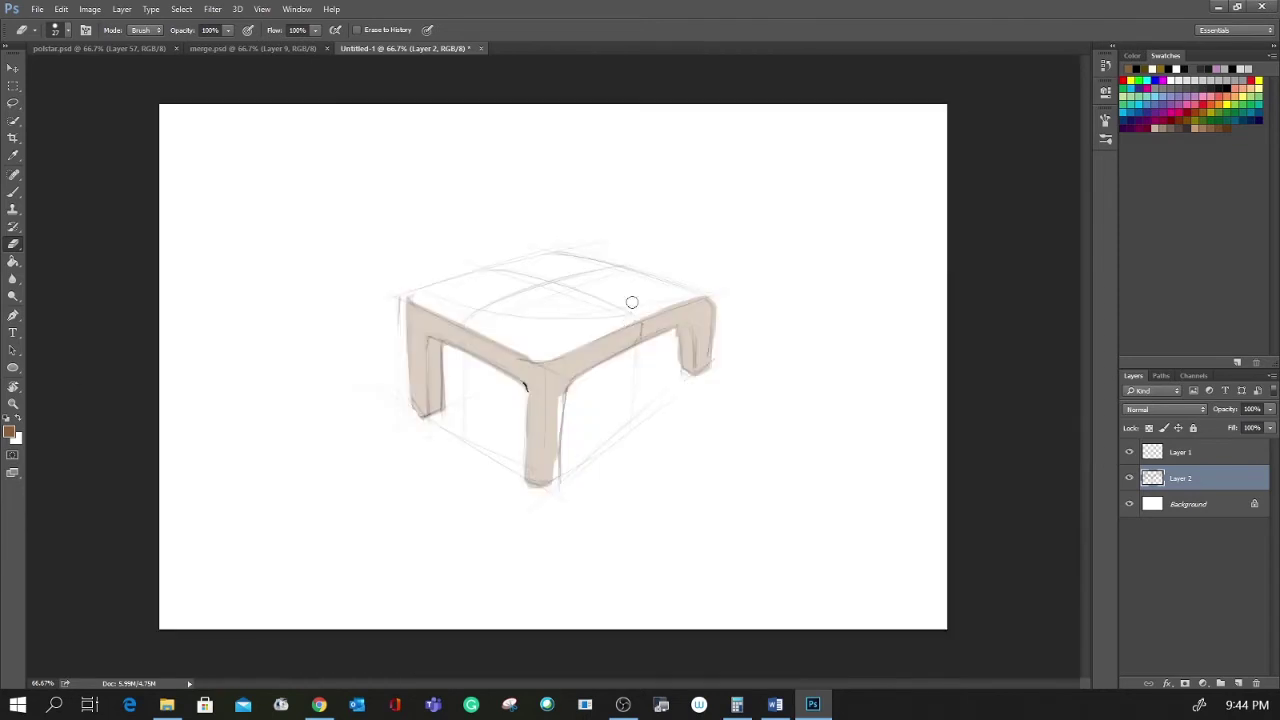
- Shade the inner faces of the left and right legs in brown on a new layer above Layer 2, erasing the excess
key("ctrl+shift+n")
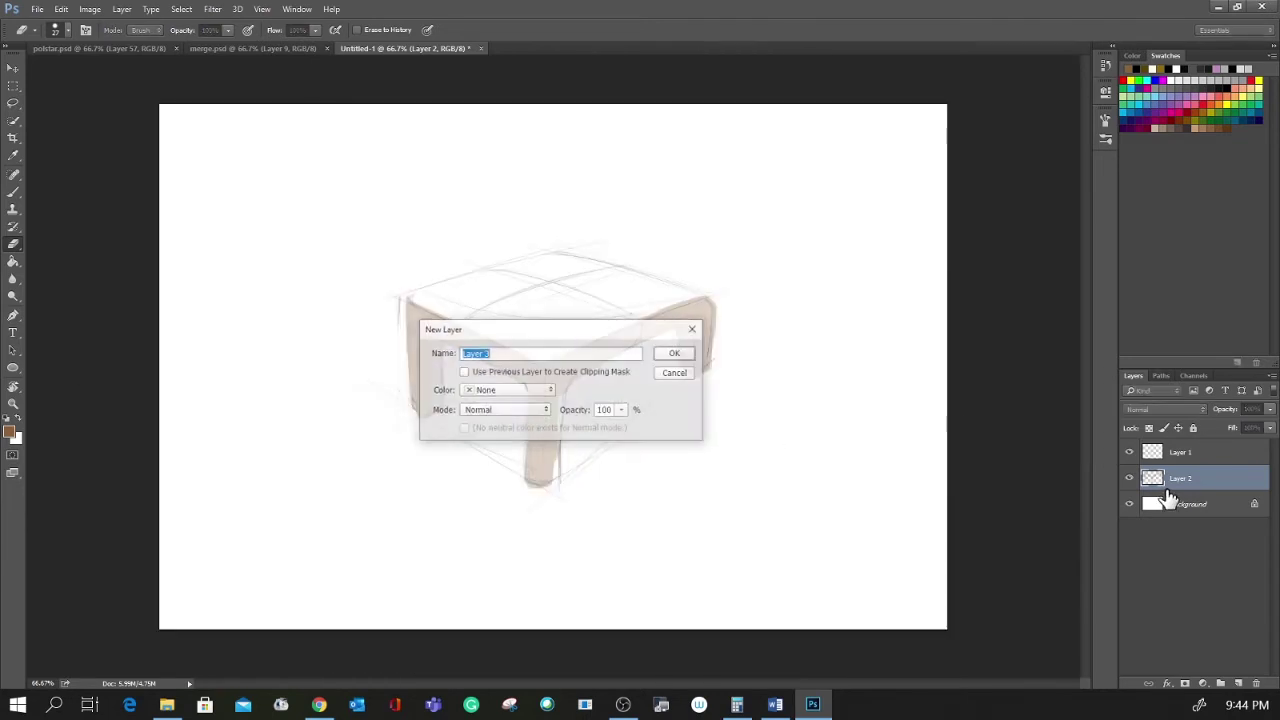
key("Return")
key("b")
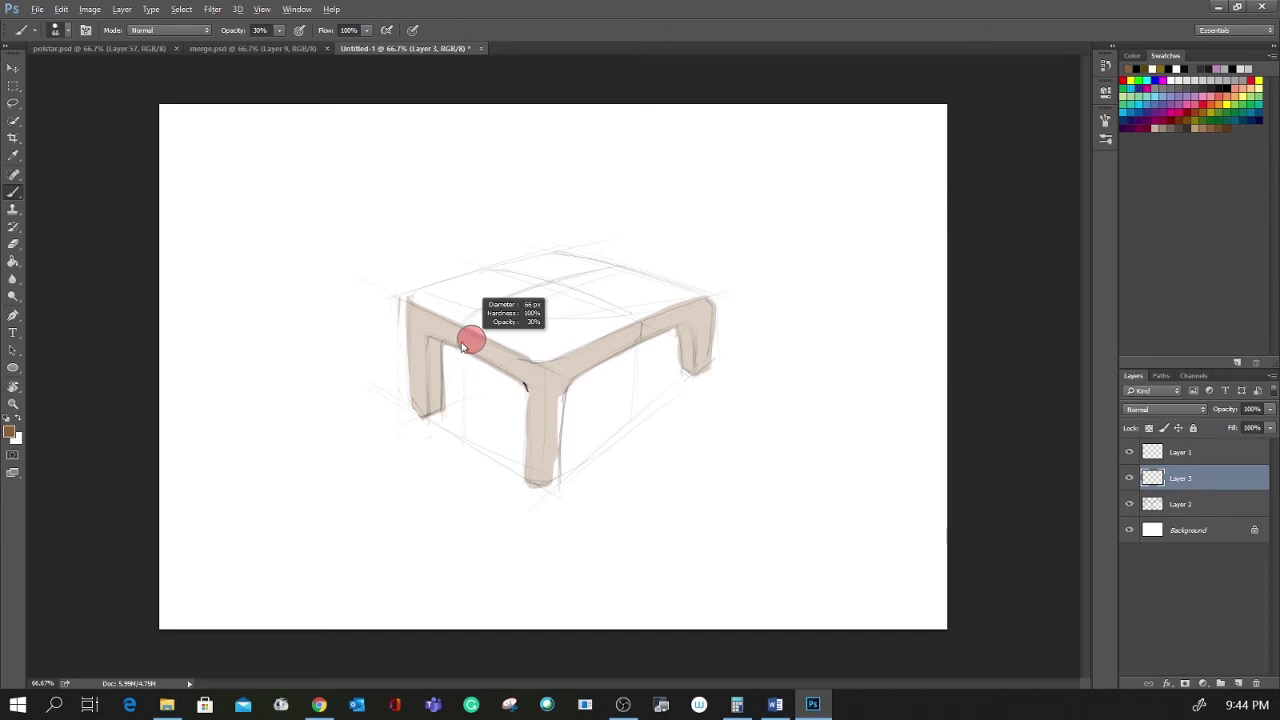
left_click_drag(434, 338, 435, 416)
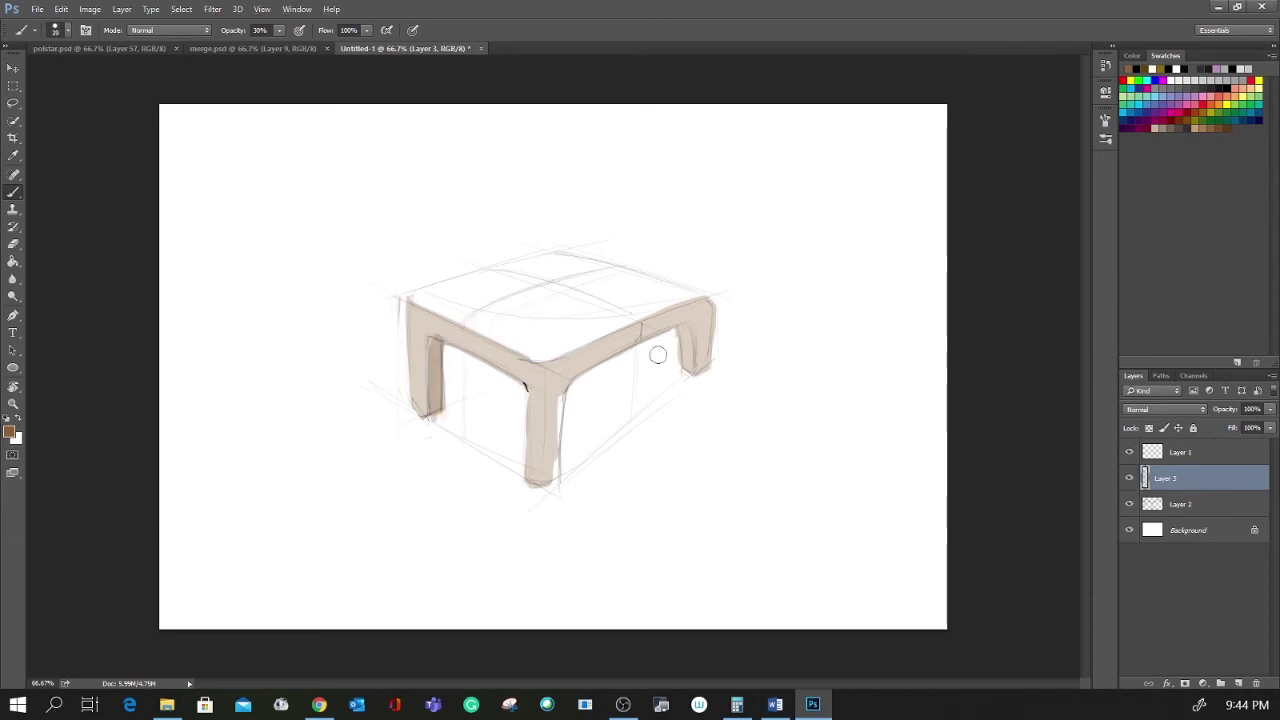
left_click_drag(679, 330, 690, 378)
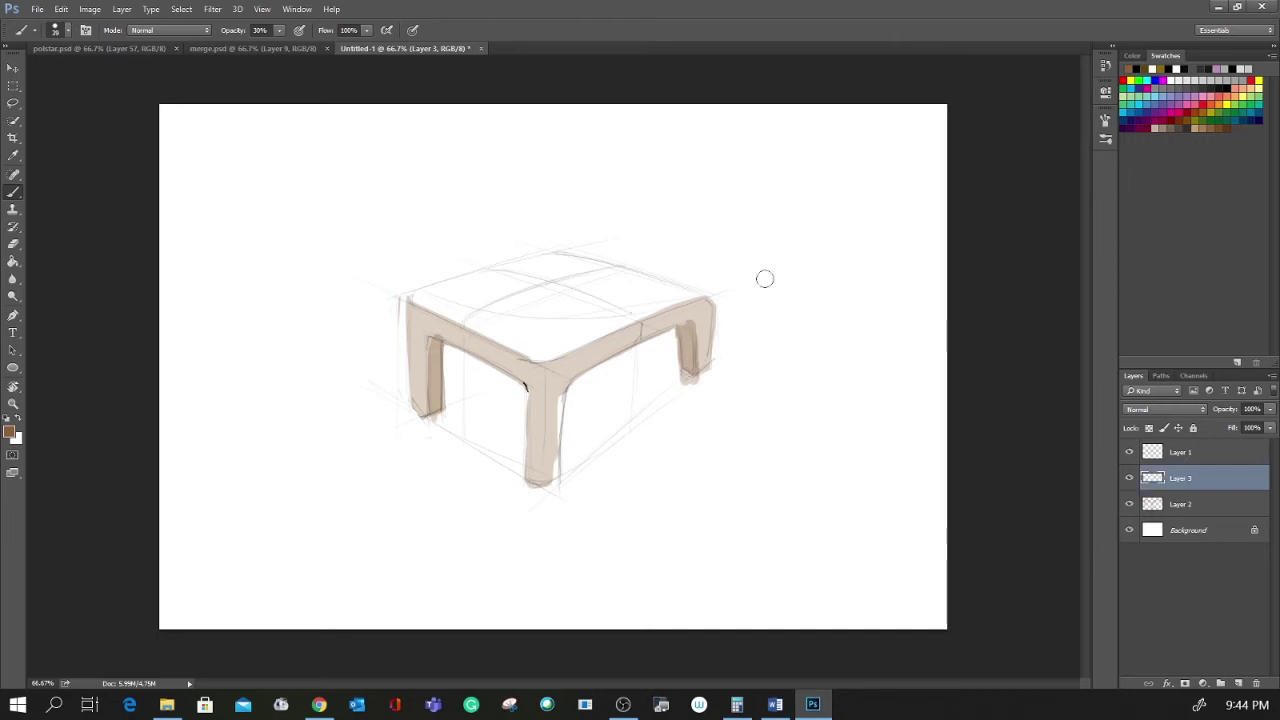
key("e")
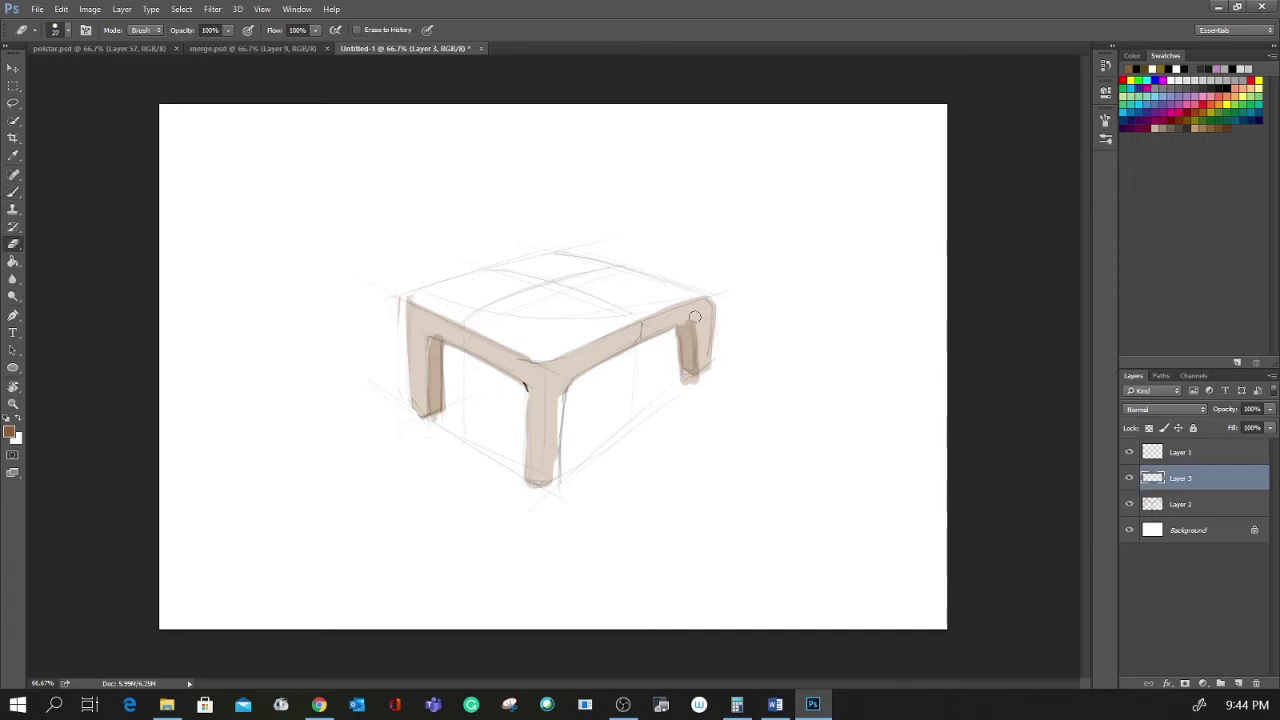
mouse_move(699, 341)
left_mouse_down()
mouse_move(699, 394)
mouse_move(680, 375)
left_mouse_up()
- Darken the tops of the left and right legs' inner faces in brown on a new layer above Layer 3
key("ctrl+shift+n")
key("Return")
key("b")
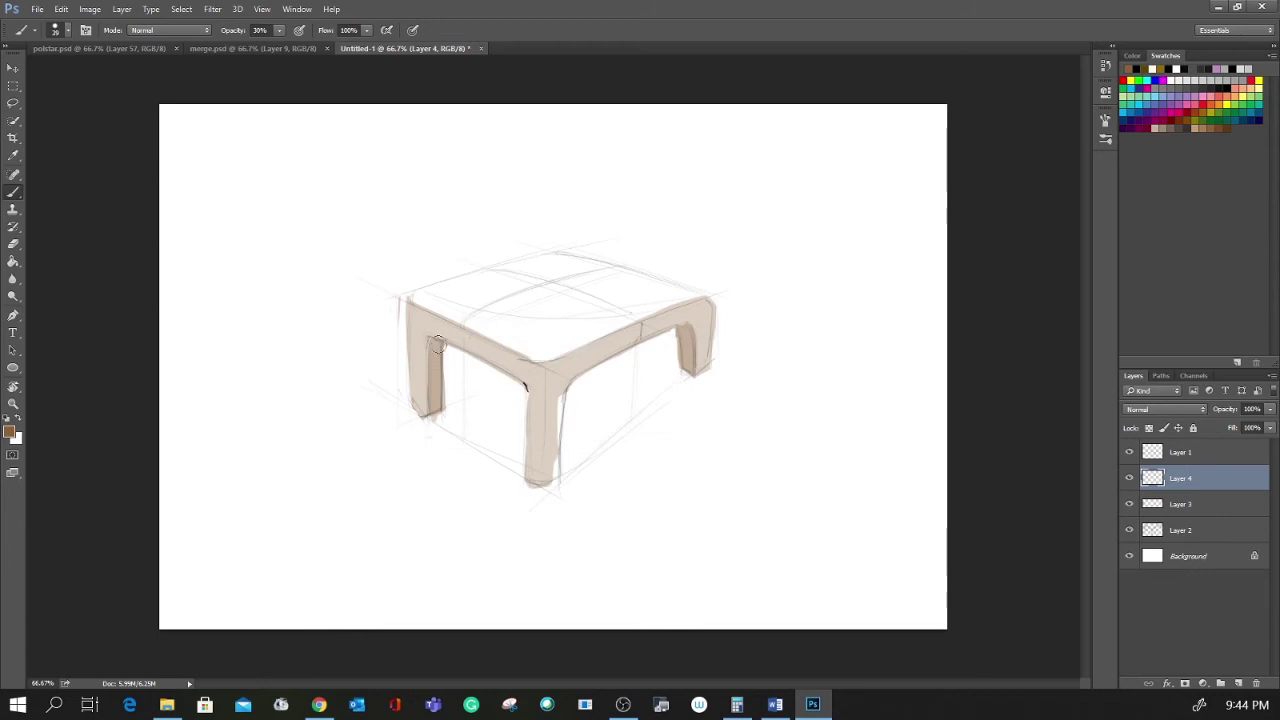
left_click_drag(447, 358, 432, 342)
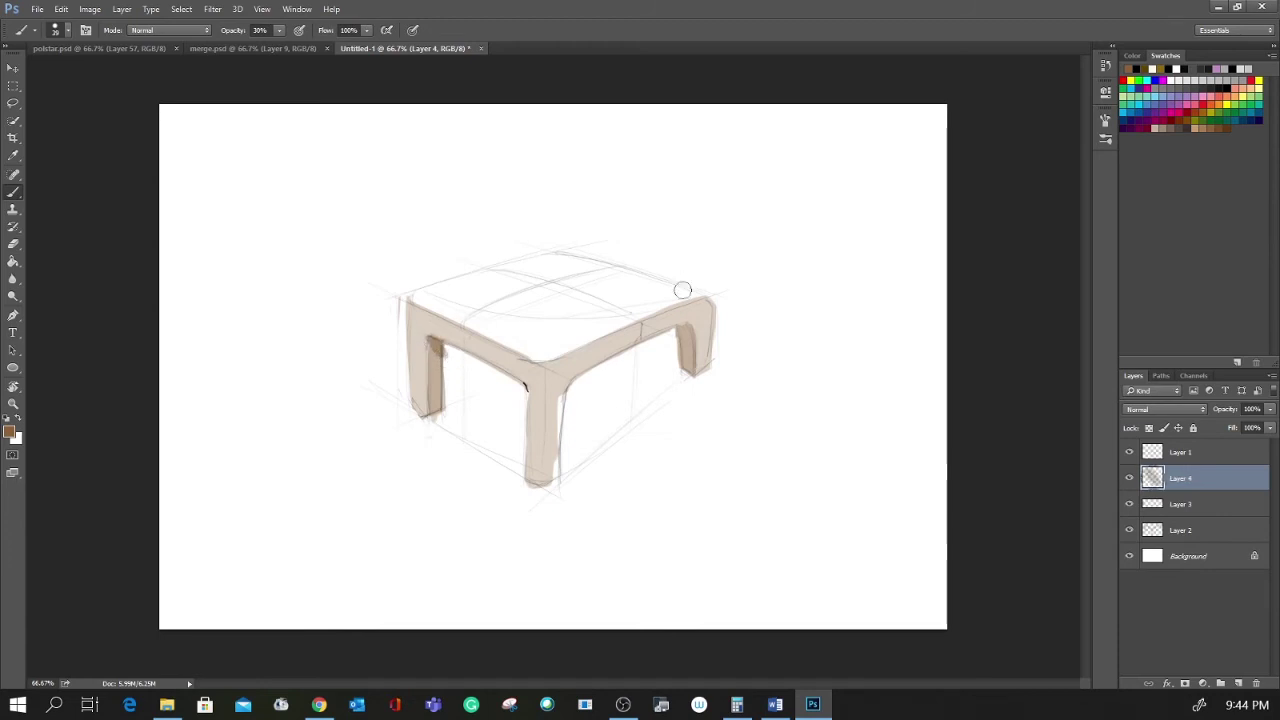
mouse_move(689, 323)
left_mouse_down()
mouse_move(678, 334)
mouse_move(688, 324)
left_mouse_up()
key("e")
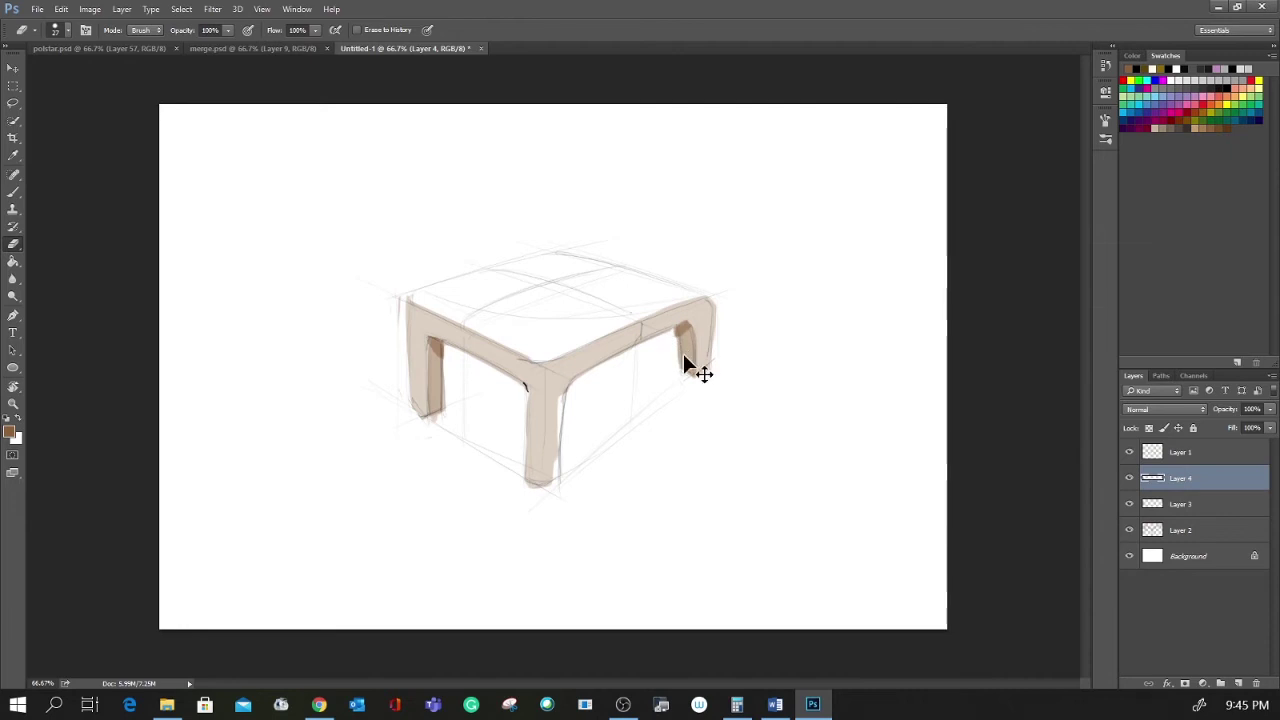
- Add a new layer above Layer 4, set the eraser size to 13 px and return to the Brush tool
key("ctrl+shift+n")
key("Return")
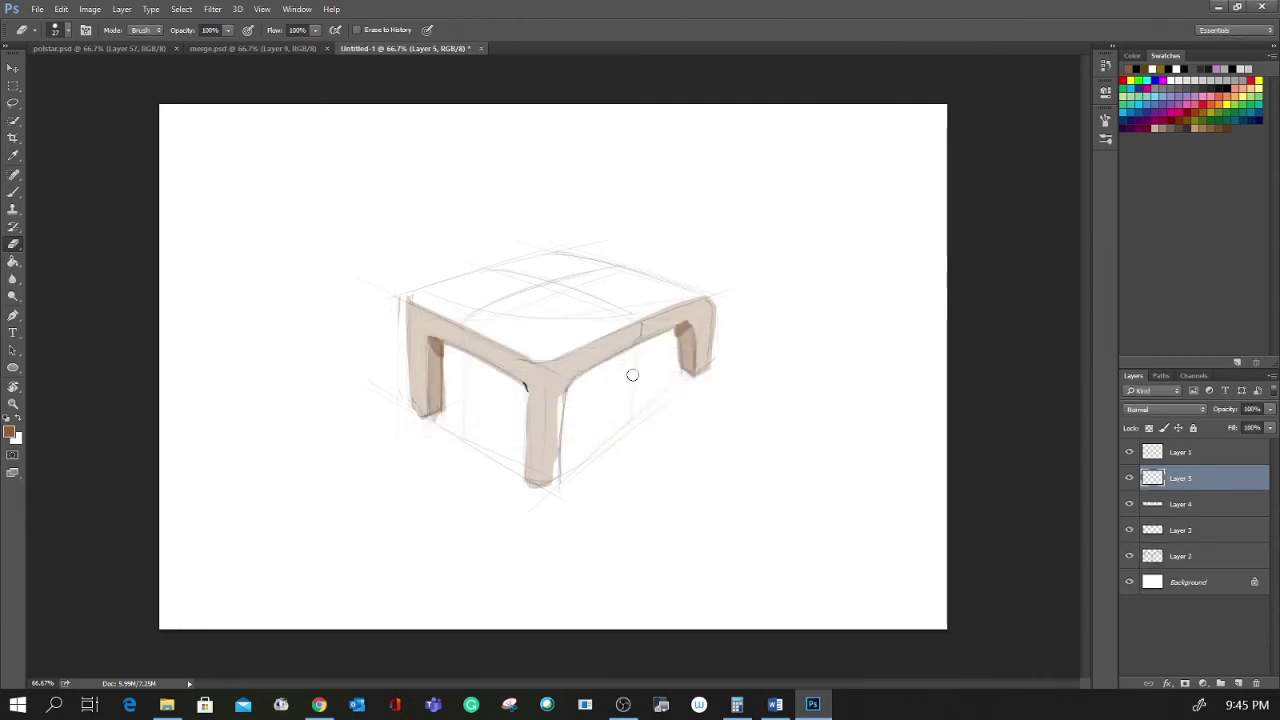
right_click(643, 328, "alt")
right_click(701, 292)
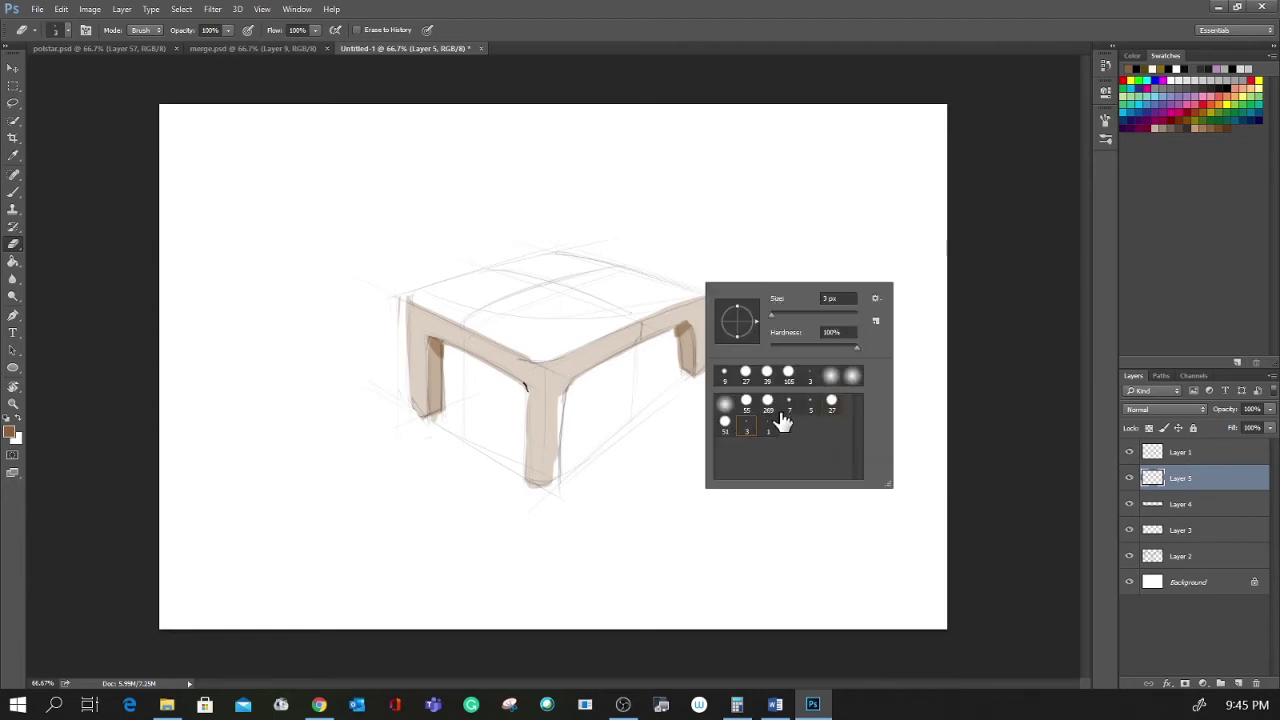
left_click(540, 388)
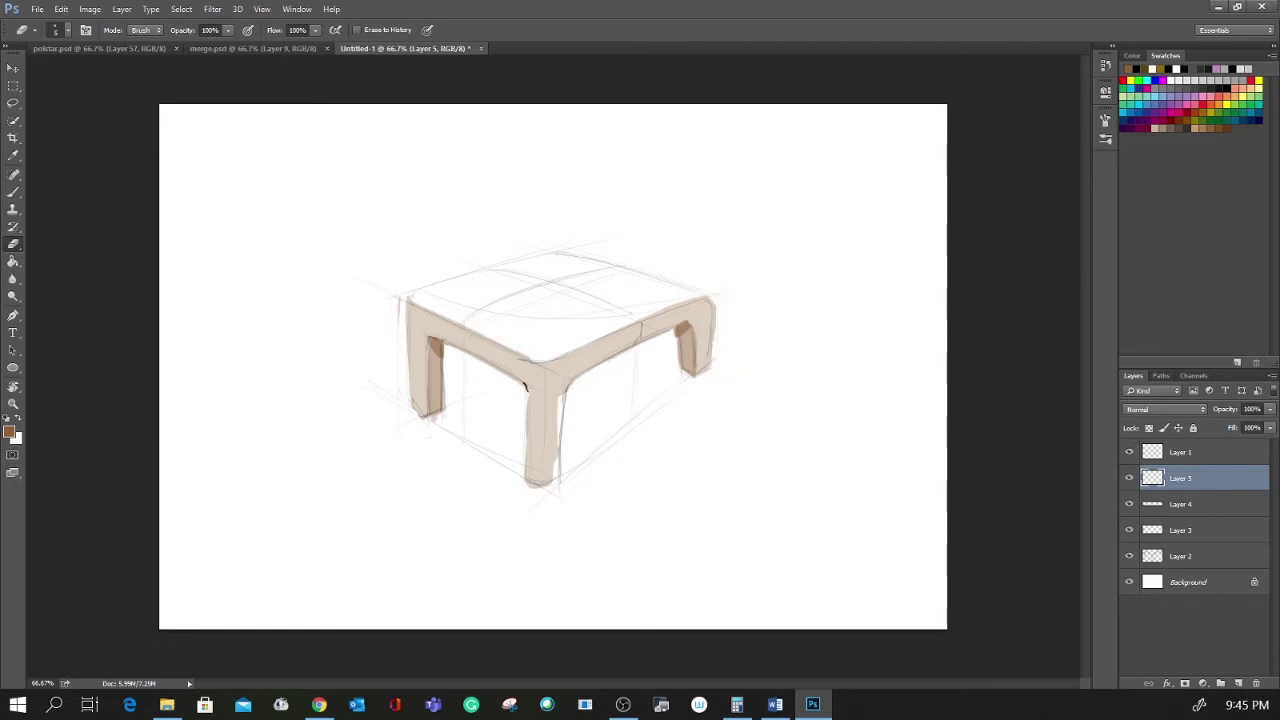
right_click(794, 398)
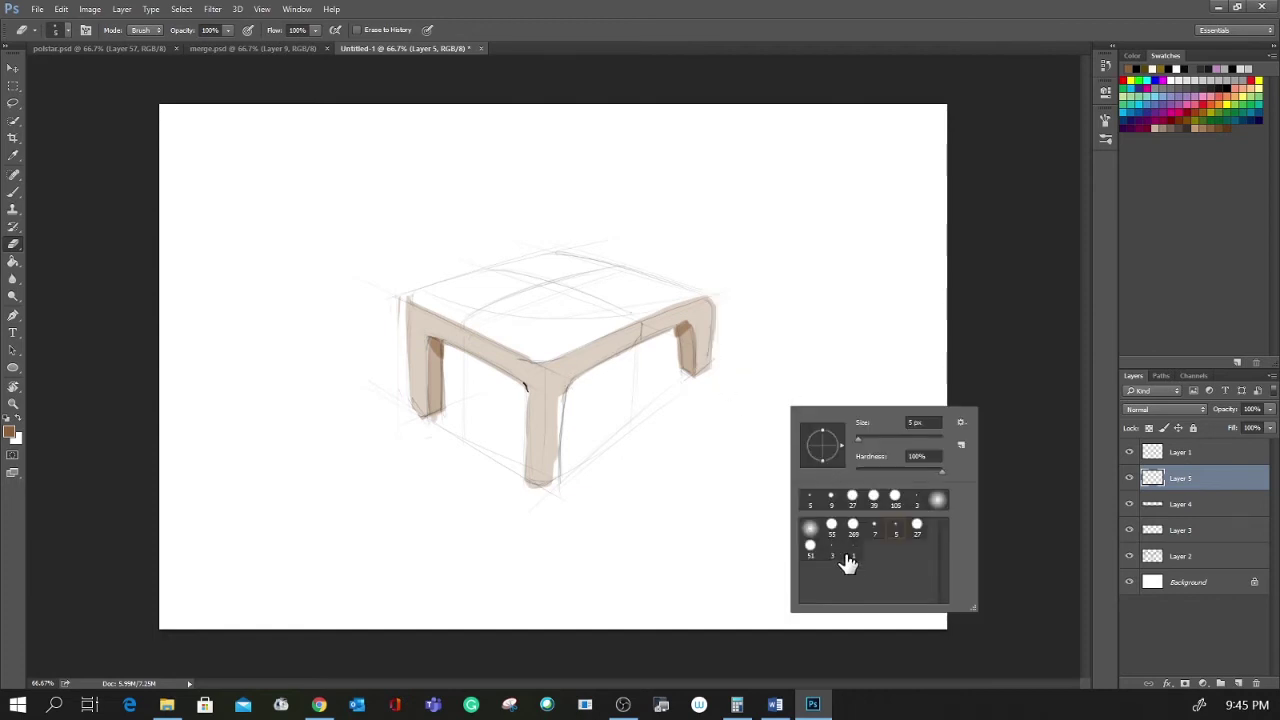
left_click(884, 530)
key("Return")
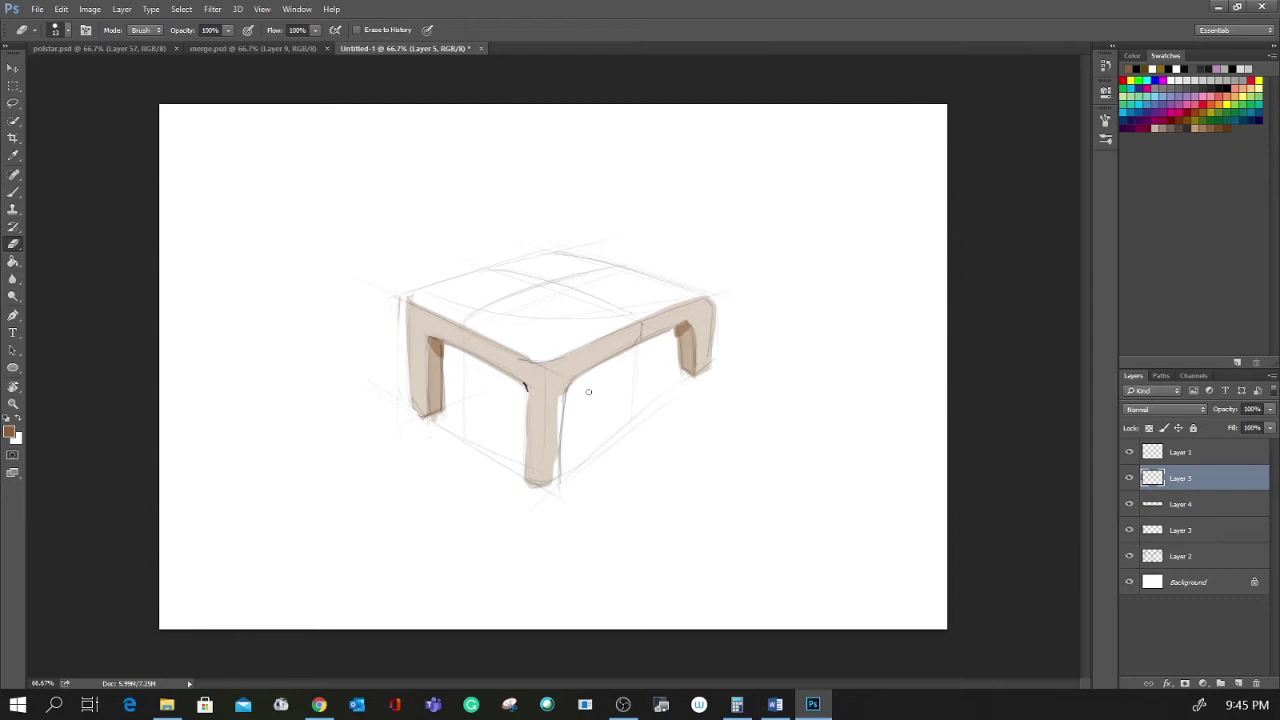
key("b")
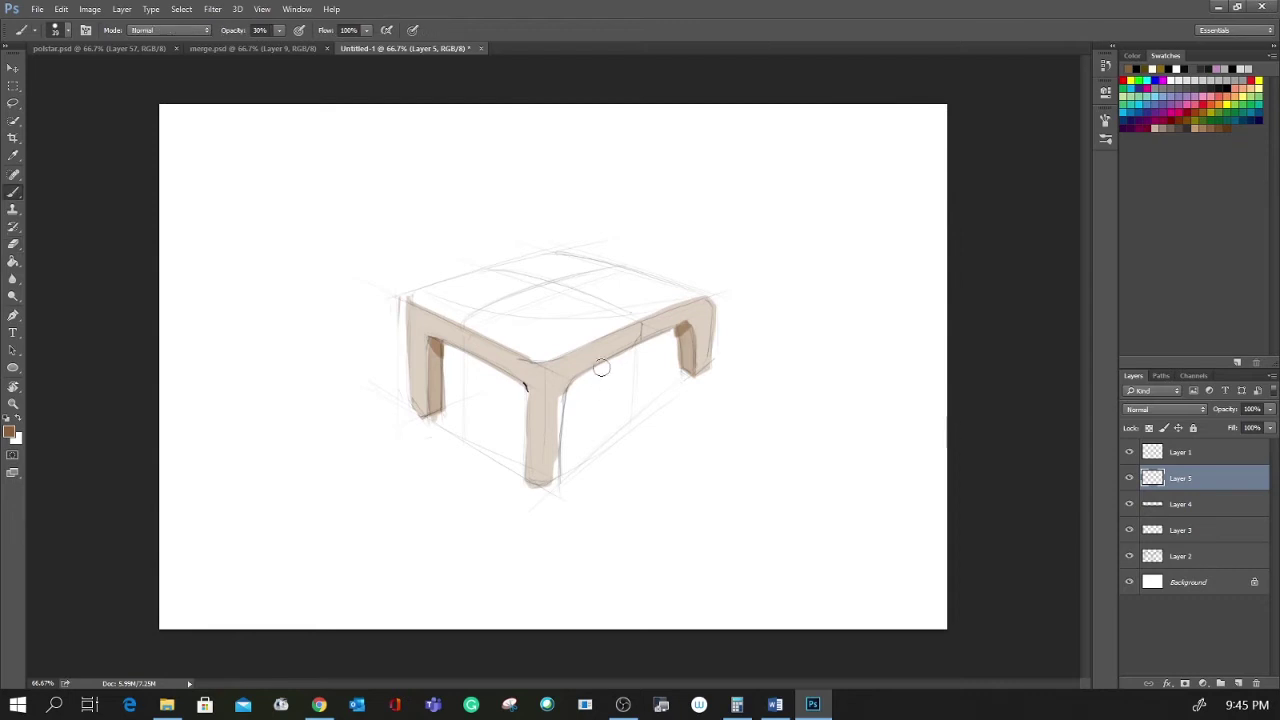
- Darken the right rail's lower edge and the front leg's right edge with thin brown strokes using a 7 px brush
right_click(632, 363)
left_click(720, 481)
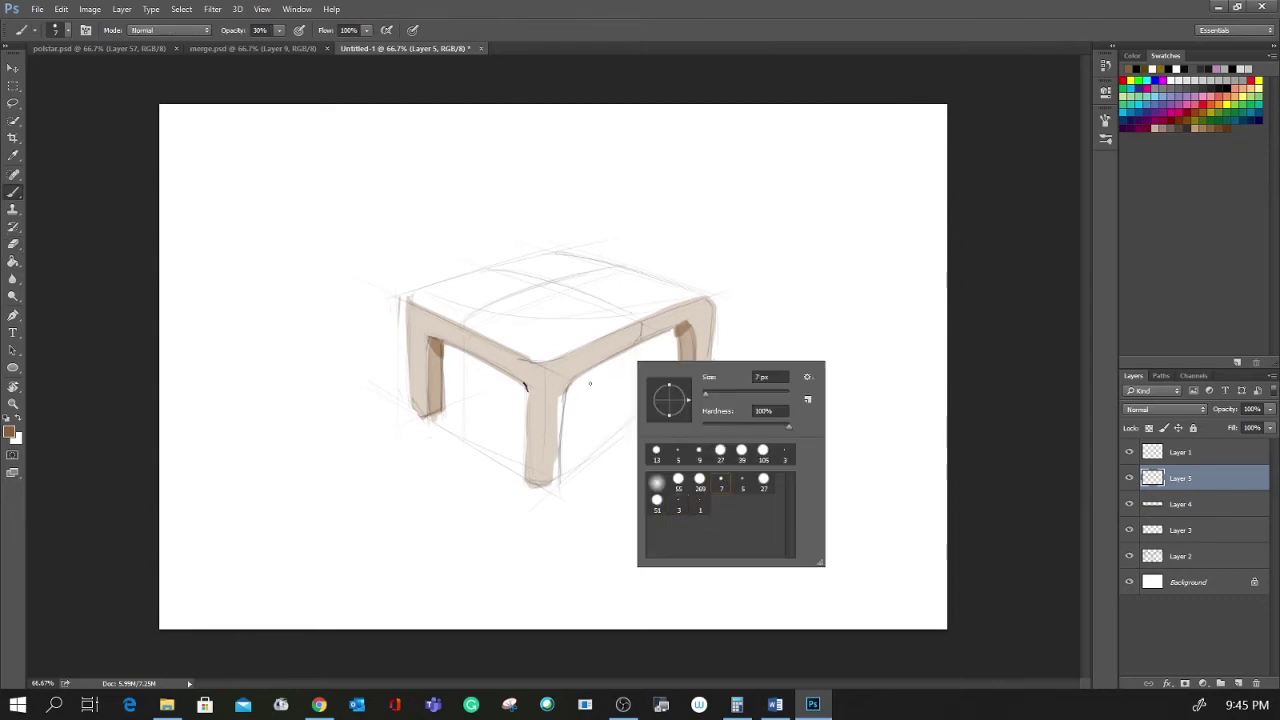
left_click(571, 382)
left_click_drag(575, 377, 622, 350)
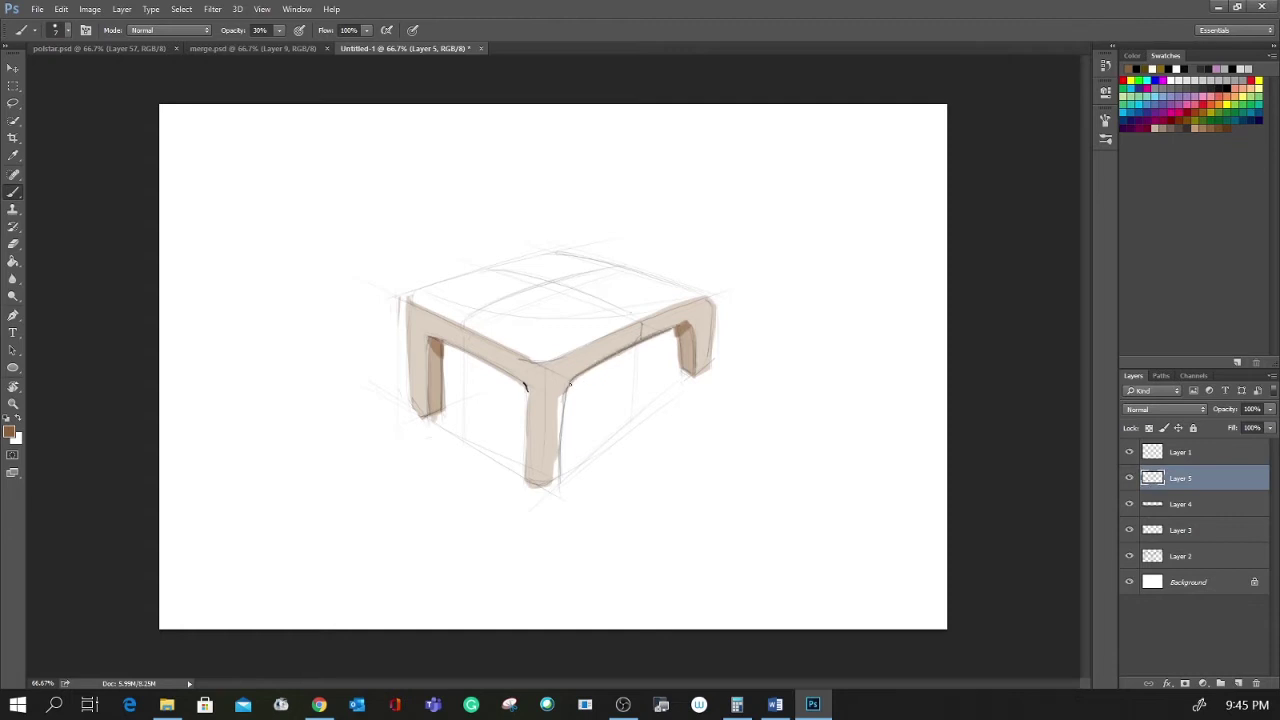
left_click_drag(562, 396, 556, 484)
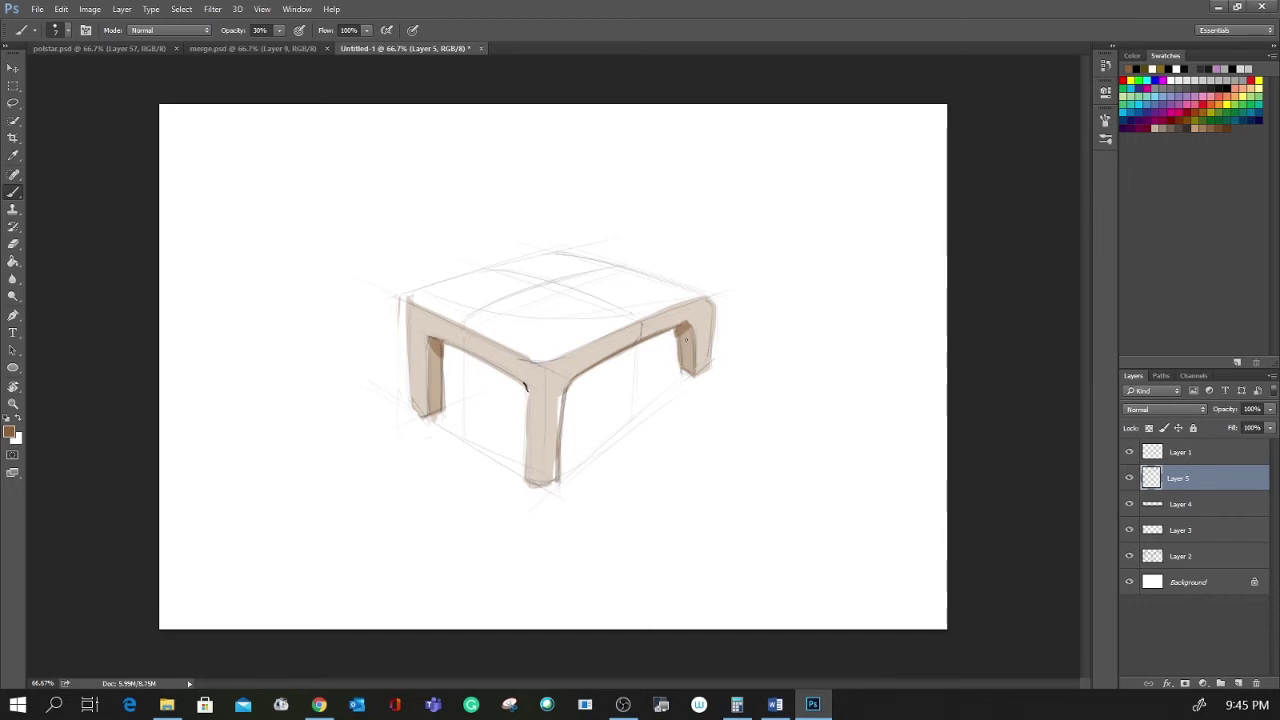
- Add a new layer above Layer 1 and outline the left and front legs' edges with thin brown strokes
key("ctrl+shift+n")
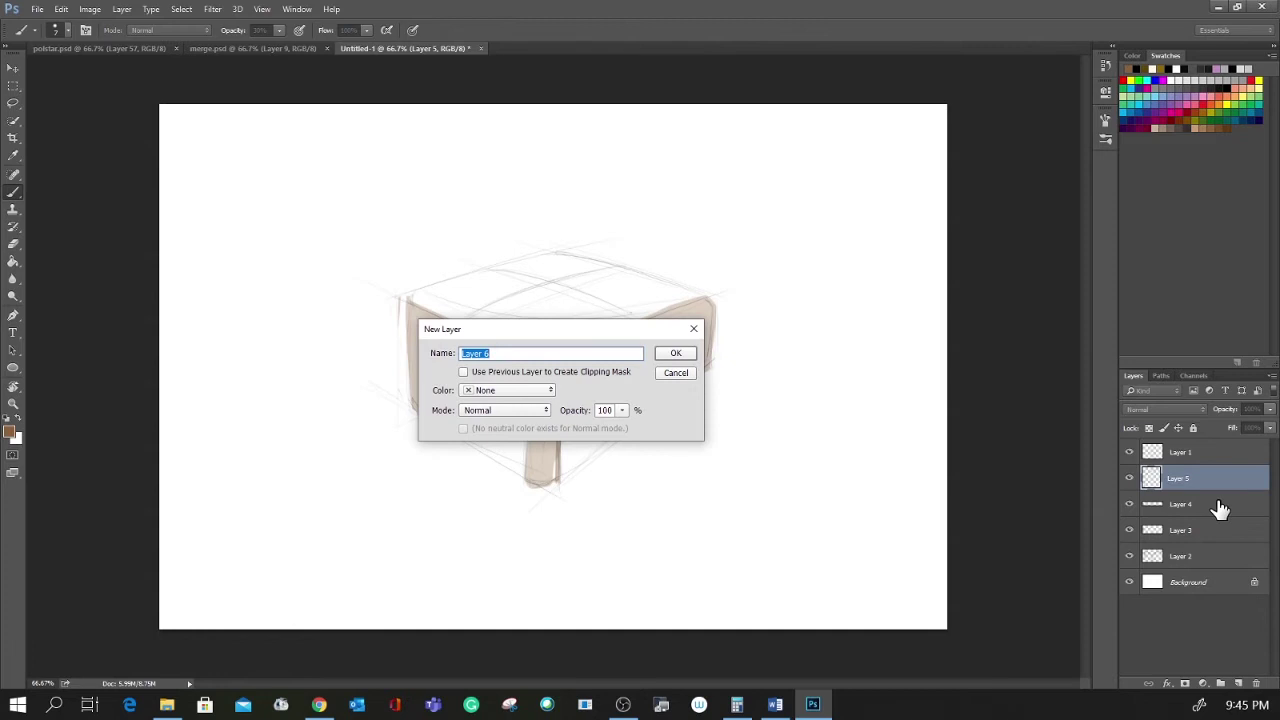
key("Return")
left_click_drag(1183, 480, 1236, 441)
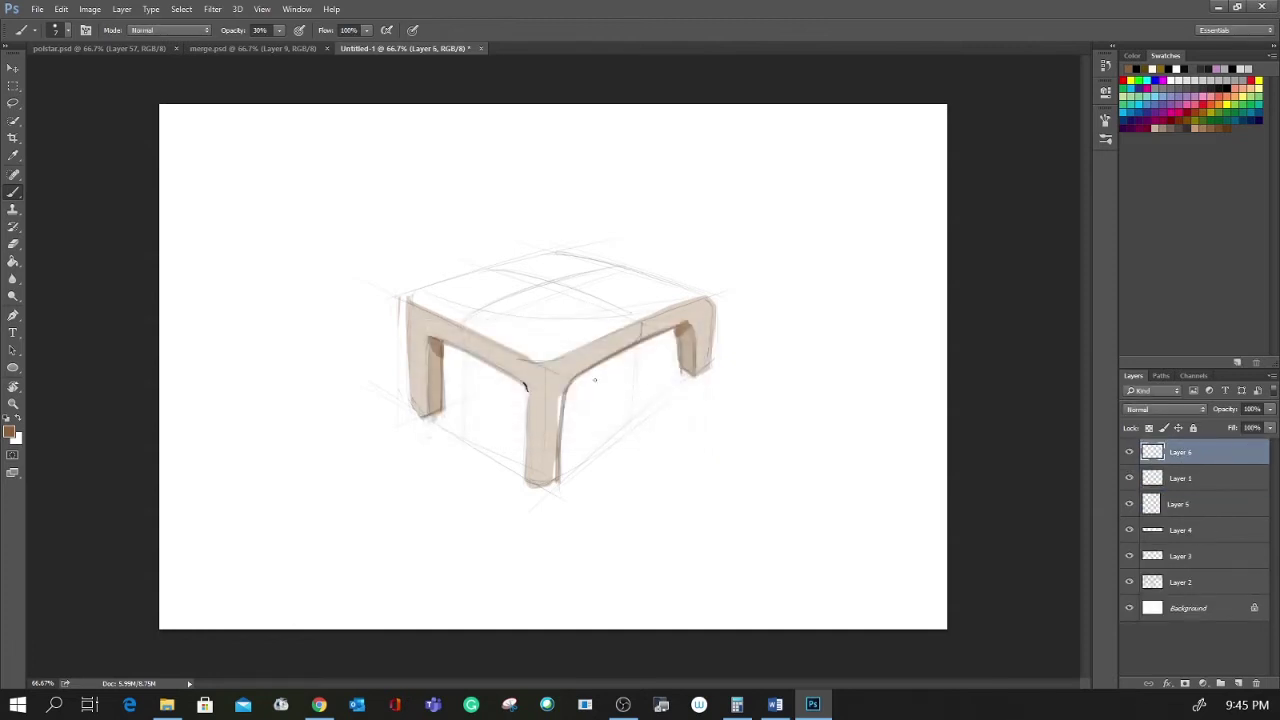
key("r")
mouse_move(709, 394)
left_mouse_down()
mouse_move(629, 271)
mouse_move(651, 334)
left_mouse_up()
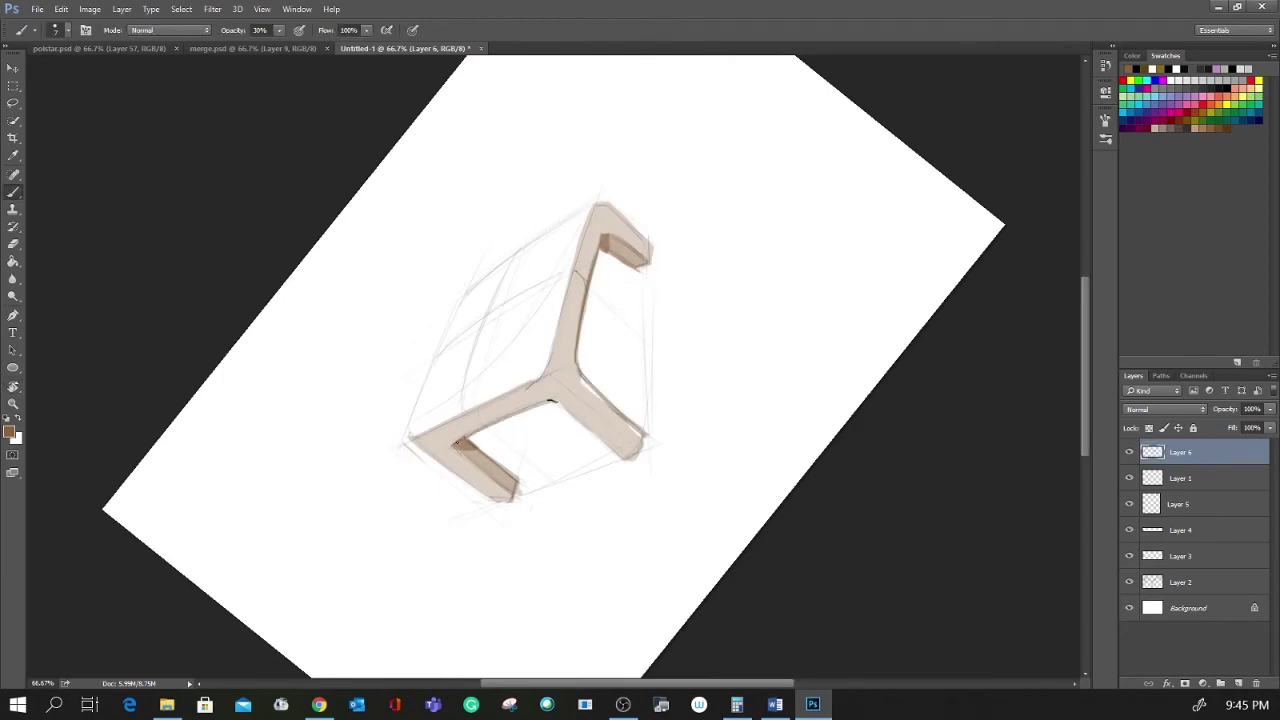
key("Escape")
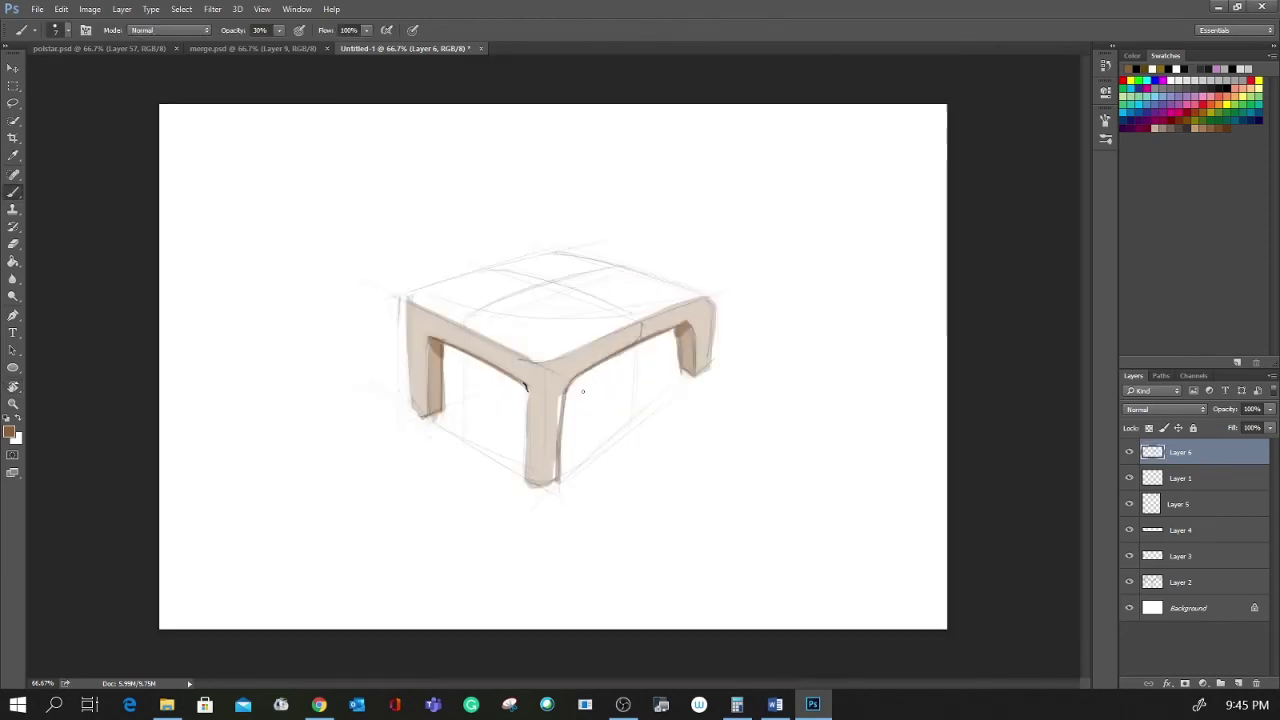
left_click_drag(442, 341, 442, 408)
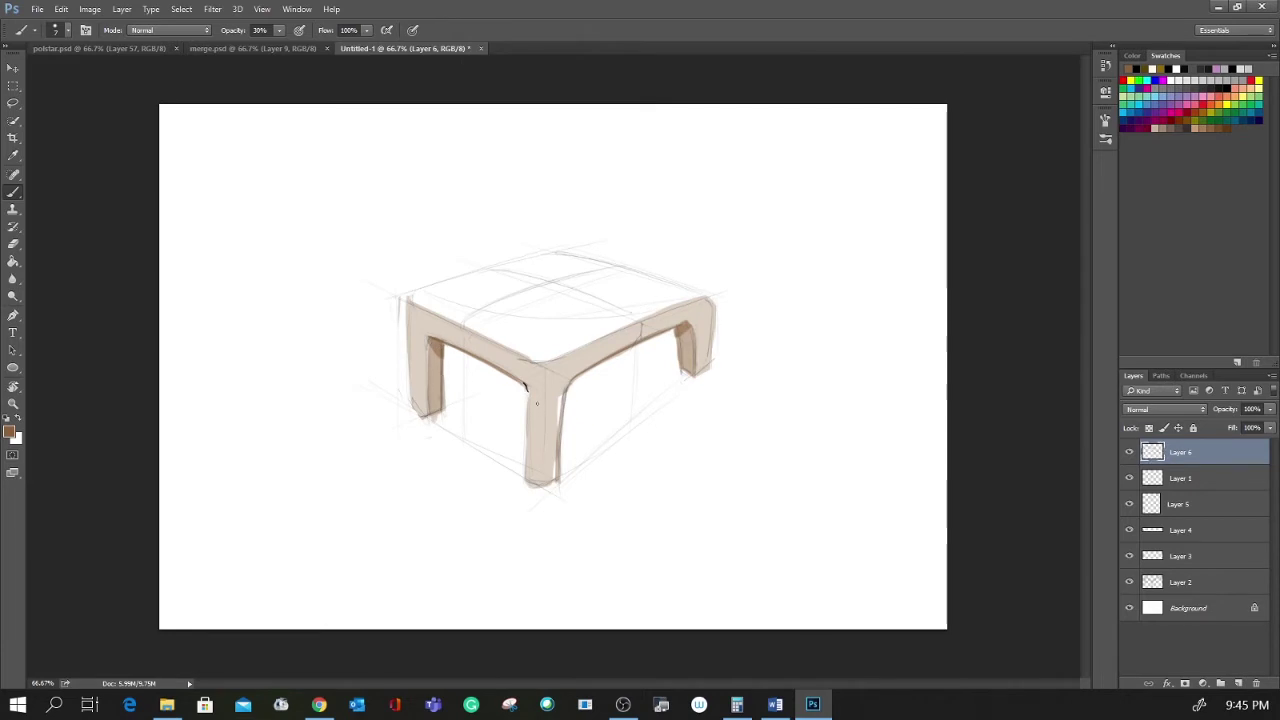
left_click_drag(524, 387, 524, 470)
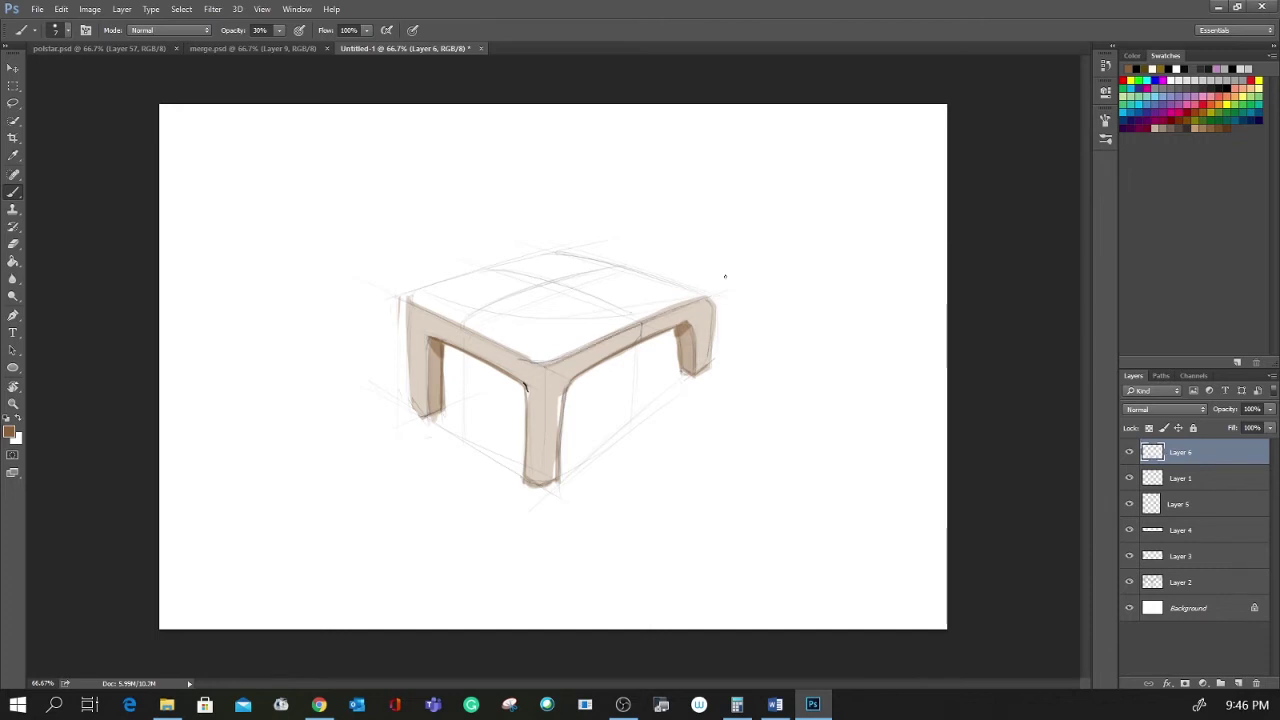
- Outline the upper edges of the rails in brown with the canvas view rotated, and restore the upright view
key("r")
mouse_move(612, 312)
left_mouse_down()
mouse_move(651, 277)
mouse_move(609, 234)
left_mouse_up()
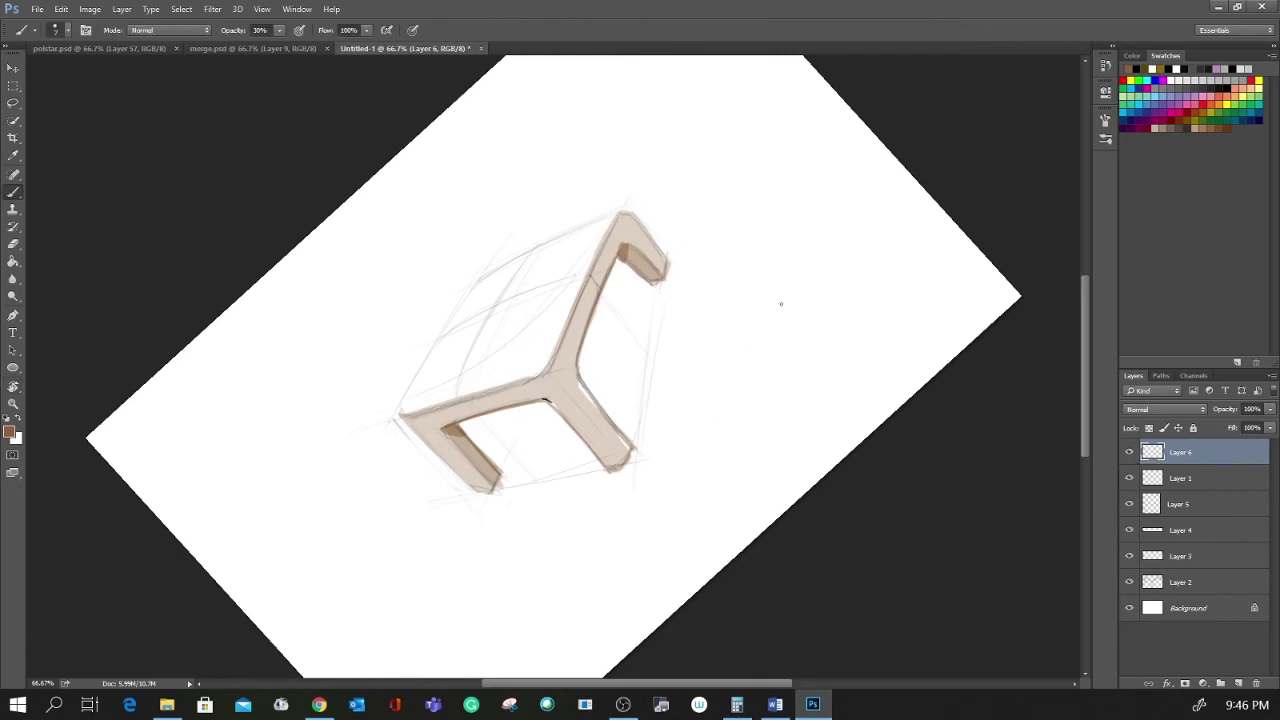
key("Escape")
- Shade the stool's left-facing side in brown on a new layer above Layer 6, using a 106 px brush
key("ctrl+shift+n")
key("Return")
mouse_move(493, 360)
left_mouse_down()
mouse_move(533, 338)
mouse_move(544, 347)
left_mouse_up()
mouse_move(422, 346)
left_mouse_down()
mouse_move(421, 410)
mouse_move(414, 317)
mouse_move(537, 378)
mouse_move(542, 485)
left_mouse_up()
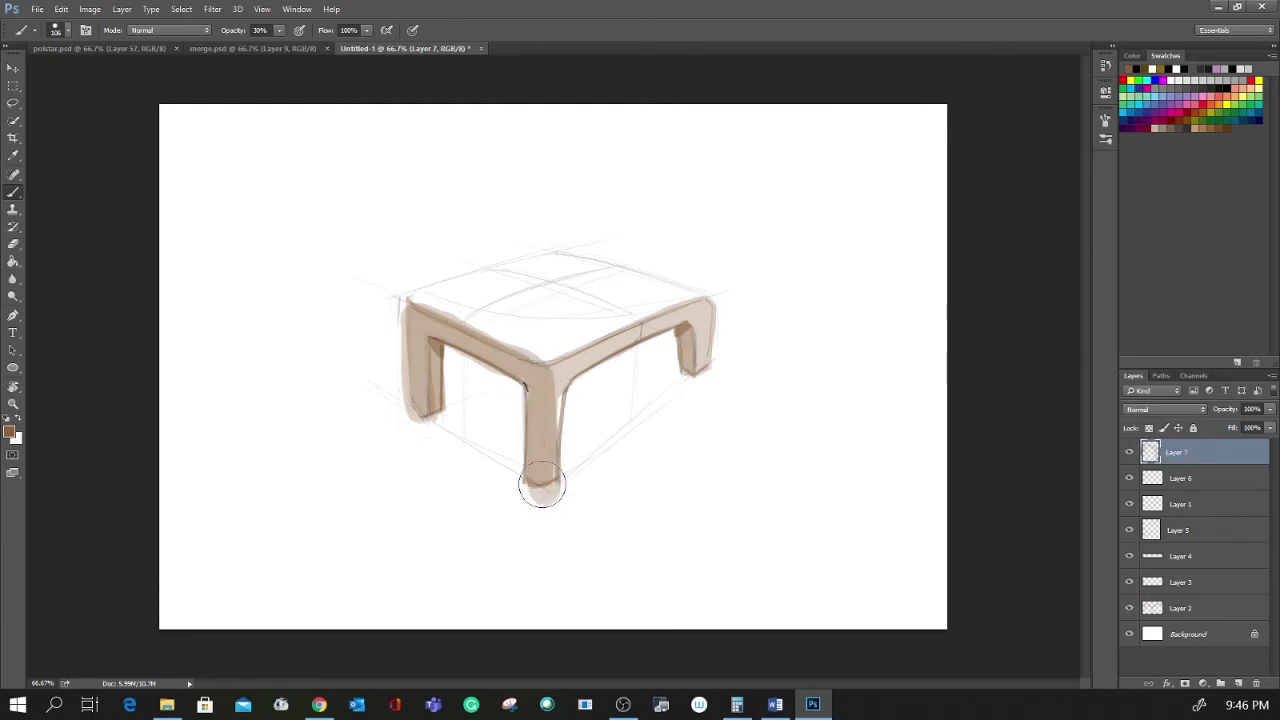
- Erase the brown overspill around the front leg's right face and foot and along the left leg's outer edge
key("e")
mouse_move(560, 411)
left_mouse_down()
mouse_move(571, 411)
mouse_move(552, 491)
left_mouse_up()
left_click_drag(563, 371, 554, 503)
mouse_move(557, 367)
left_mouse_down()
mouse_move(559, 518)
mouse_move(531, 486)
mouse_move(519, 493)
left_mouse_up()
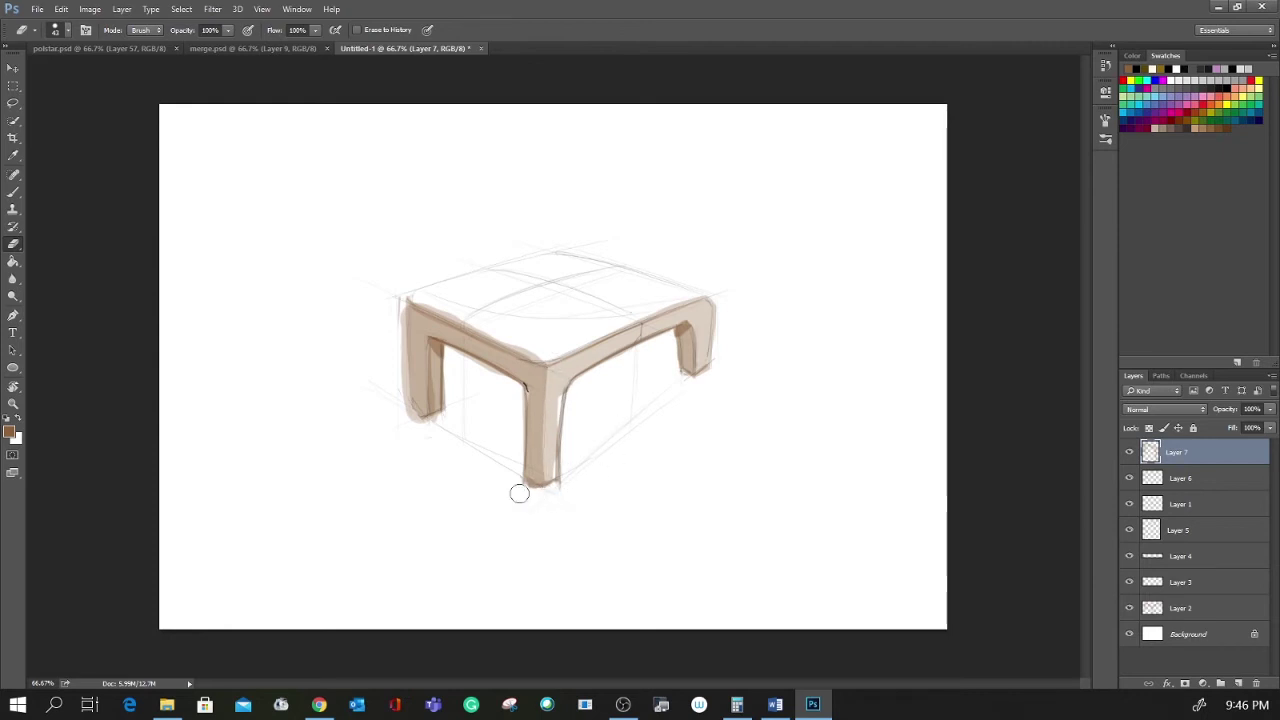
left_click_drag(456, 409, 452, 425)
left_click_drag(398, 302, 410, 437)
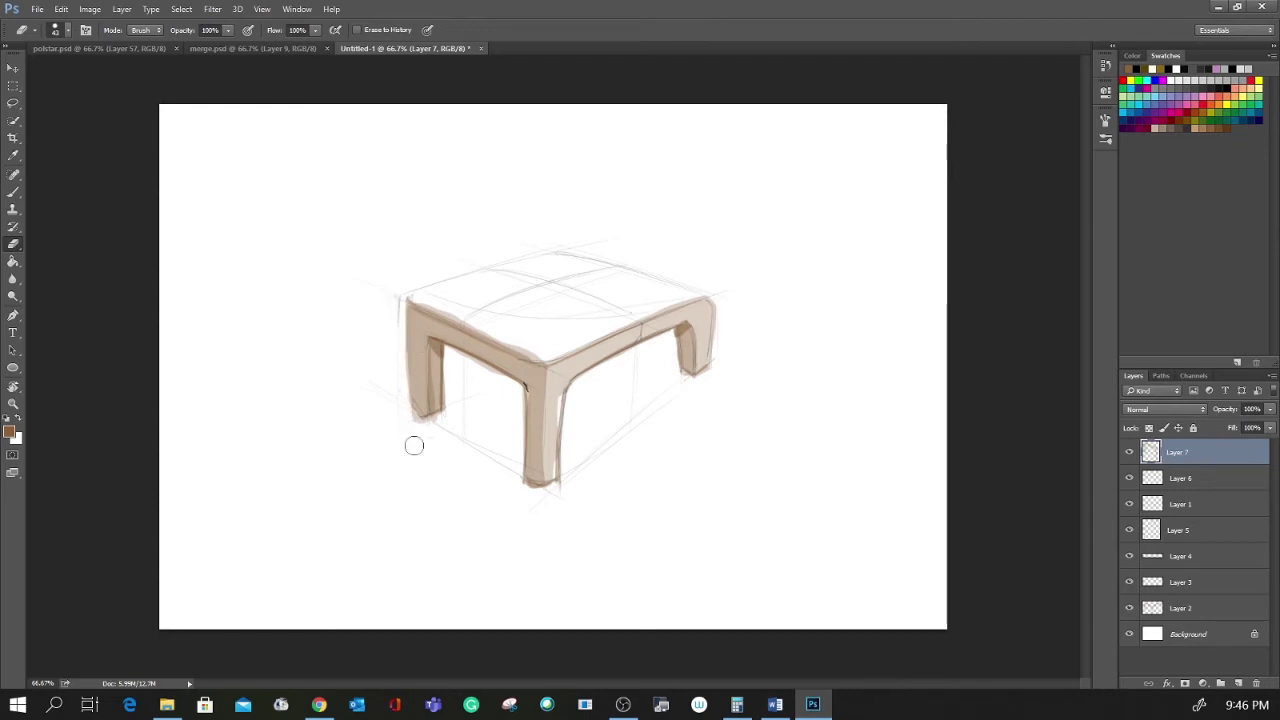
- Erase the brown overspill above the left rail with the canvas view rotated, and restore the upright view
key("r")
left_click_drag(551, 274, 665, 322)
key("e")
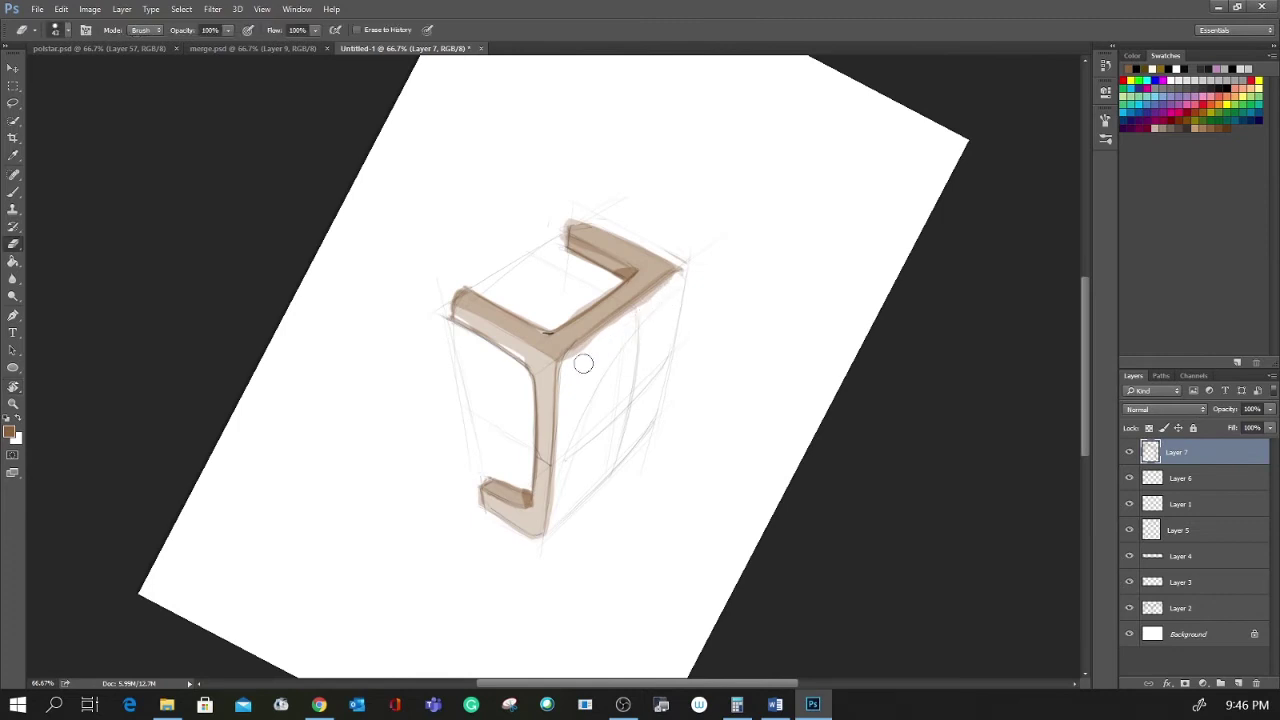
left_click_drag(573, 359, 665, 283)
key("Escape")
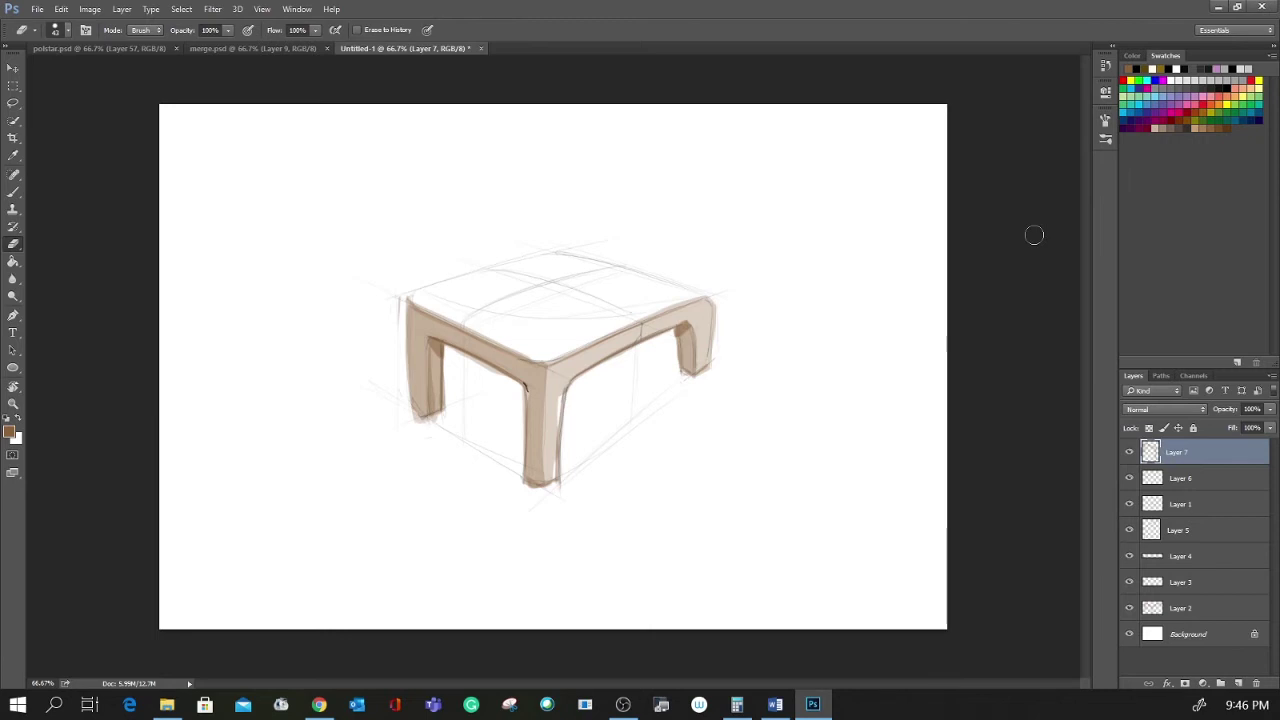
- Paint the seat surface in dark grey with a 241 px brush on a new layer above Layer 7
key("ctrl+shift+n")
key("Return")
key("b")
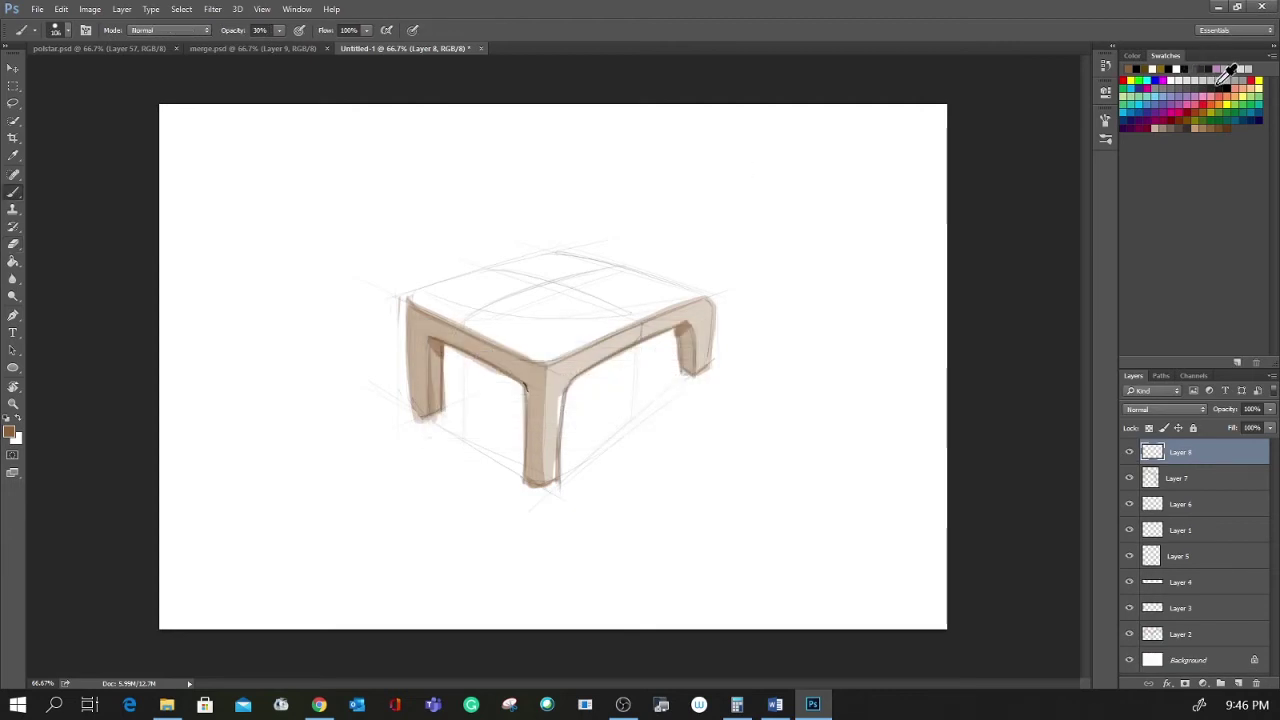
left_click(1204, 90)
mouse_move(619, 272)
left_mouse_down()
mouse_move(664, 240)
mouse_move(681, 244)
left_mouse_up()
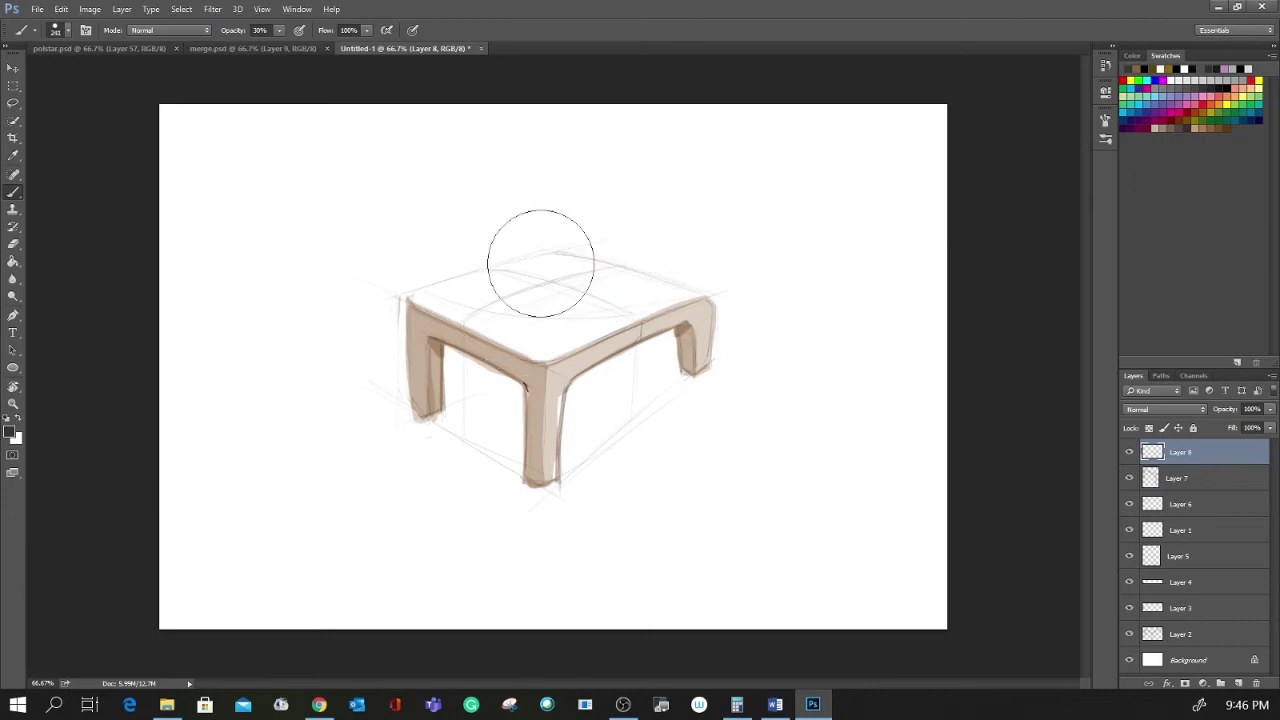
mouse_move(420, 300)
left_mouse_down()
mouse_move(600, 243)
mouse_move(586, 286)
mouse_move(690, 325)
left_mouse_up()
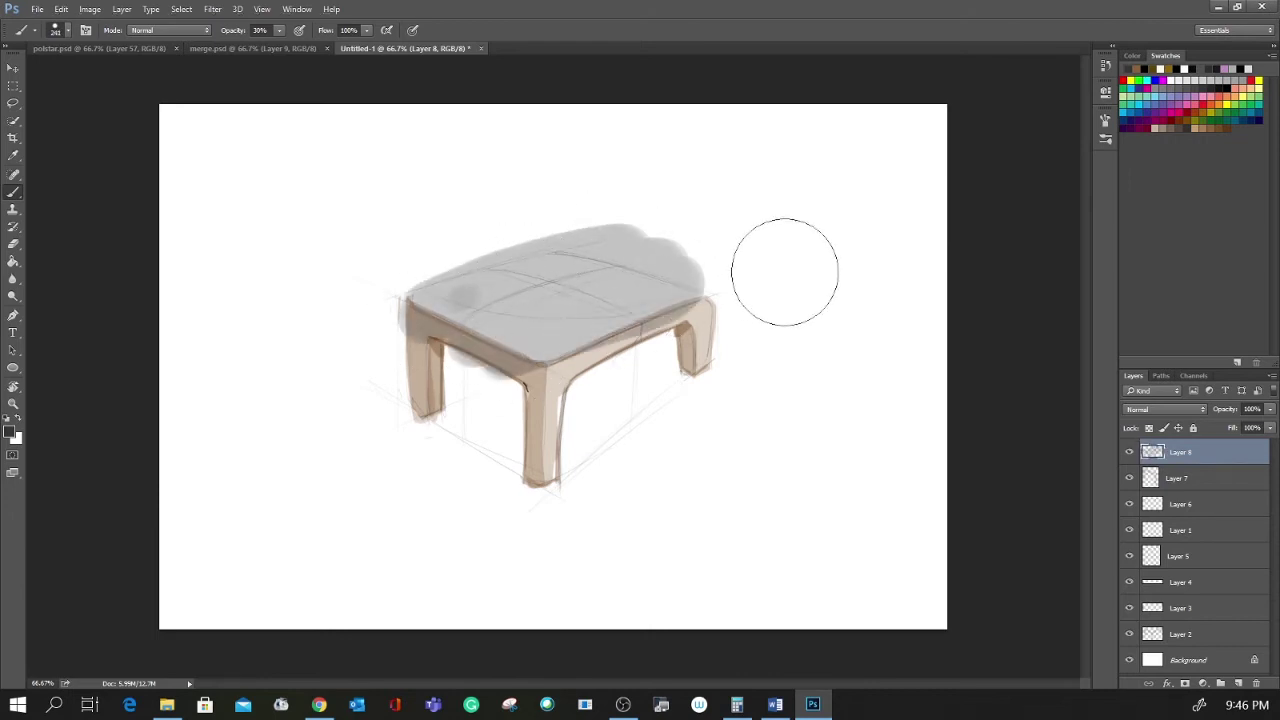
- Erase the grey overspill along the right rail and beyond the seat's back left edge
key("e")
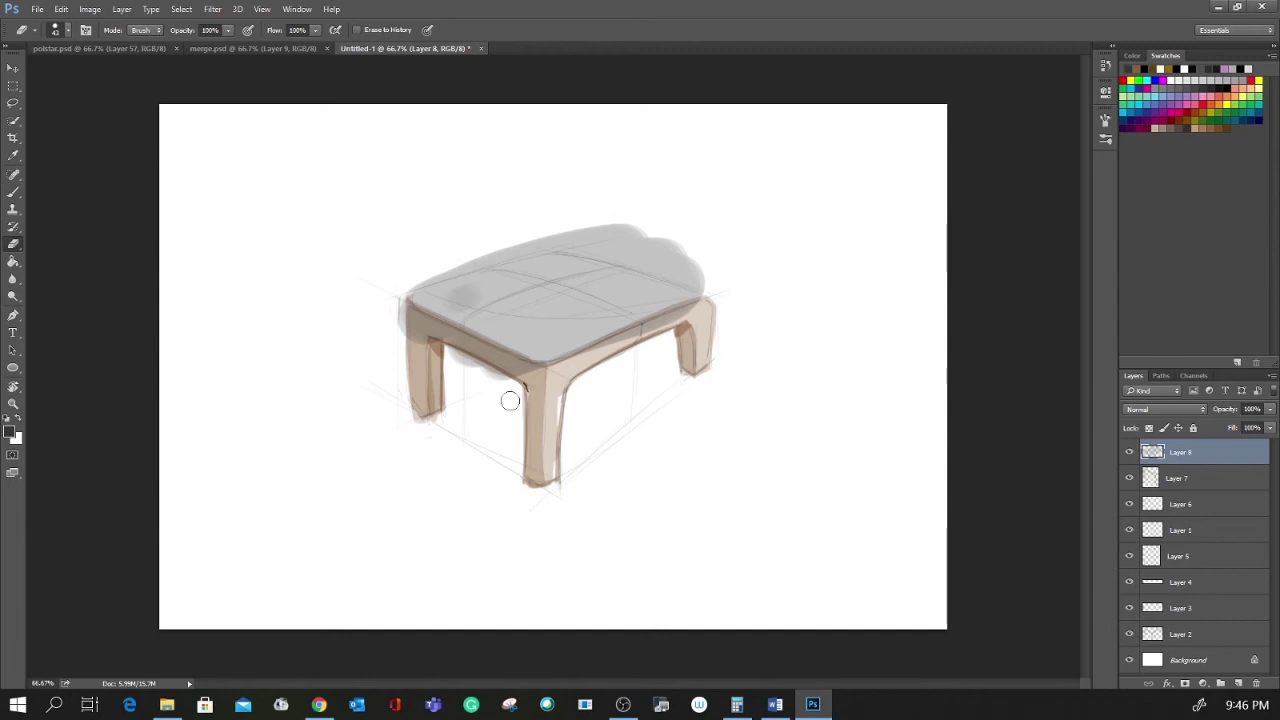
left_click_drag(530, 393, 713, 303)
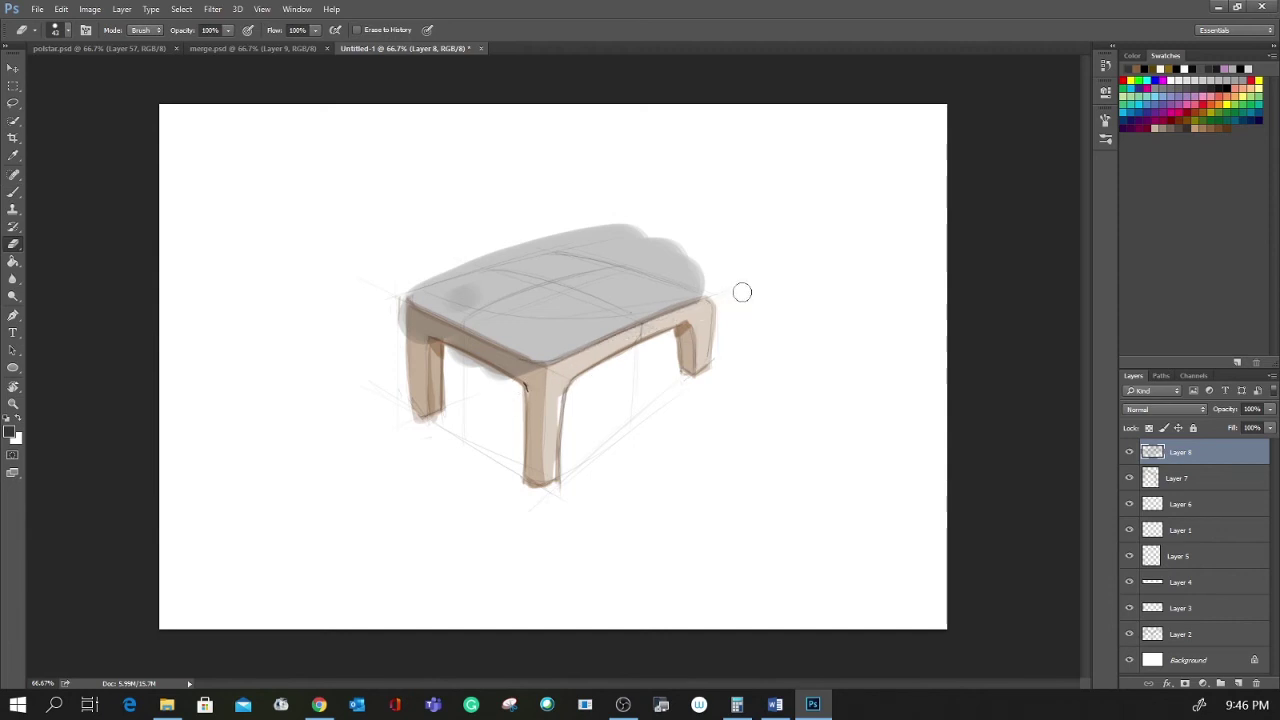
mouse_move(374, 289)
left_mouse_down()
mouse_move(346, 309)
mouse_move(403, 290)
left_mouse_up()
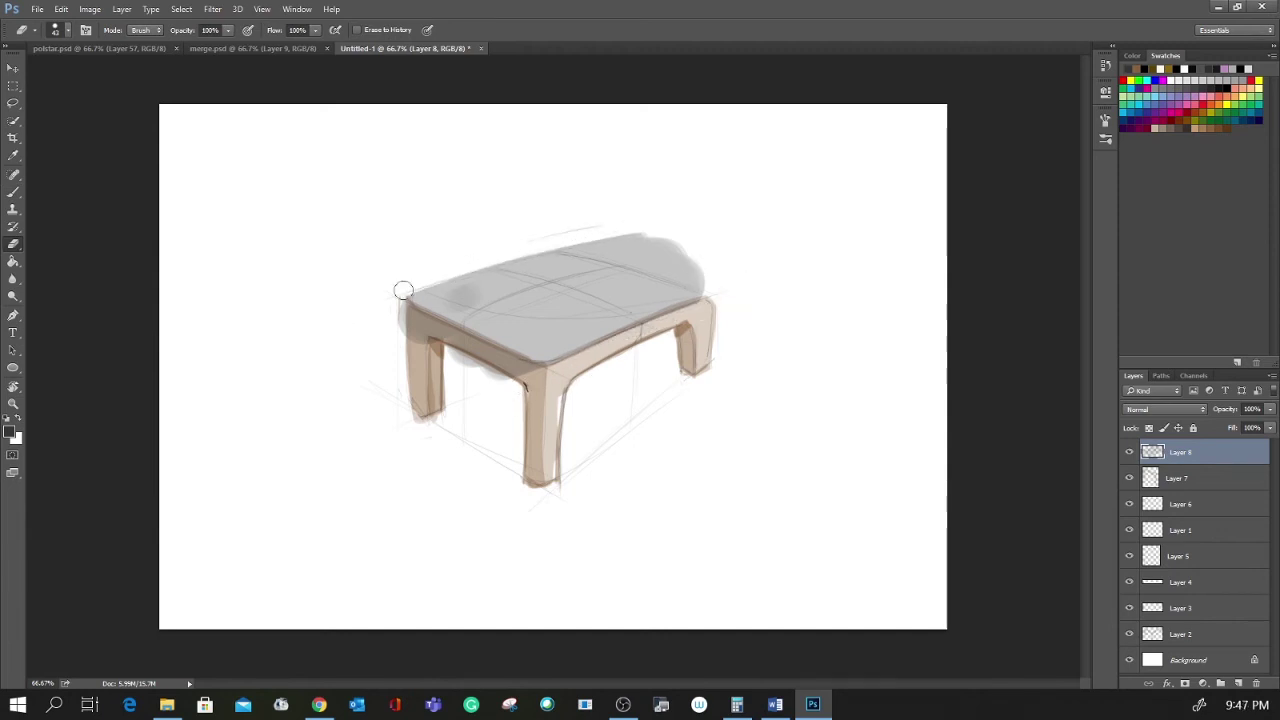
- Rotate the canvas view and erase the grey overspill from the left rail and the area beneath it
key("r")
mouse_move(826, 360)
left_mouse_down()
mouse_move(793, 211)
mouse_move(700, 210)
left_mouse_up()
left_click_drag(483, 415, 571, 402)
mouse_move(491, 410)
left_mouse_down()
mouse_move(428, 419)
mouse_move(558, 378)
left_mouse_up()
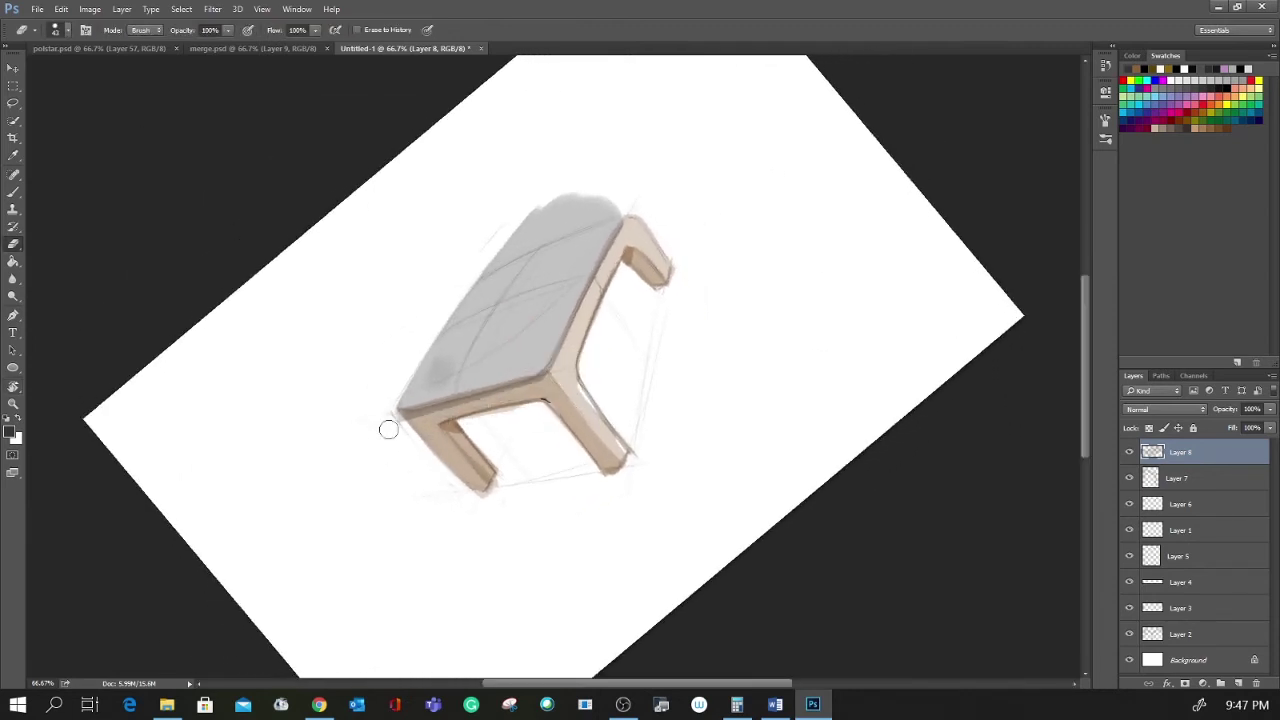
mouse_move(395, 420)
left_mouse_down()
mouse_move(474, 409)
mouse_move(585, 366)
left_mouse_up()
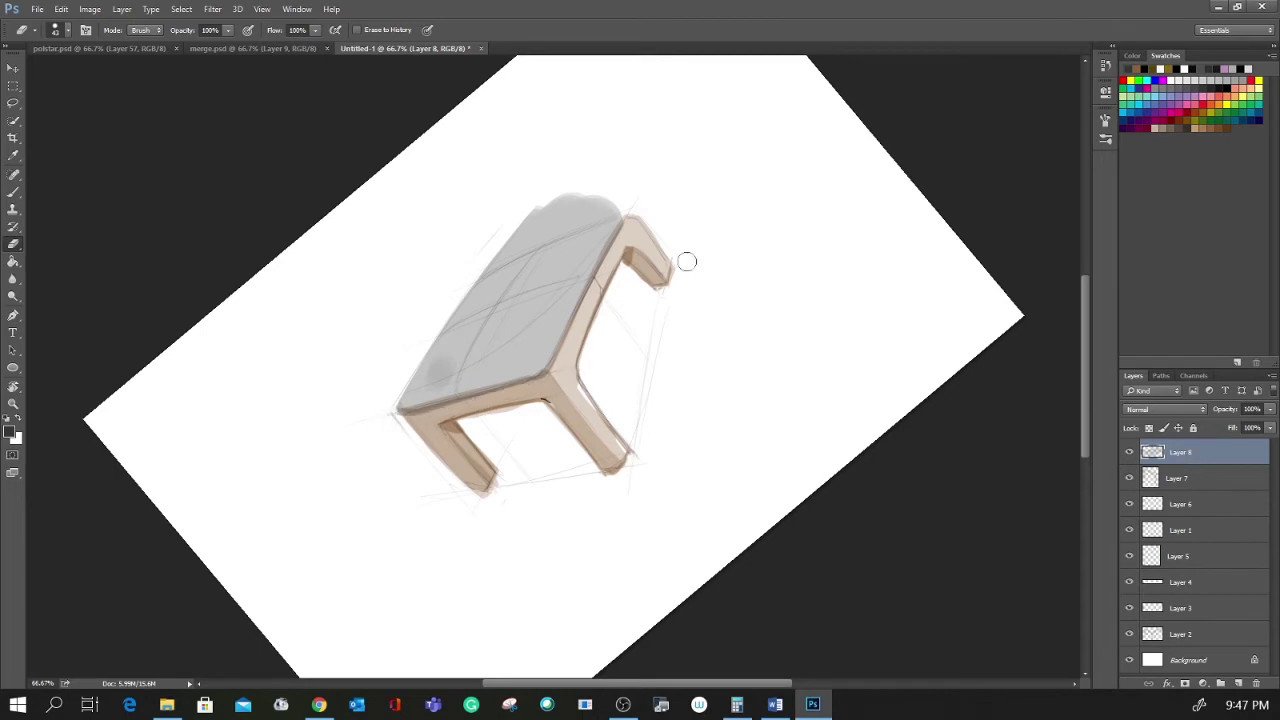
- Trim the grey overspill beyond the seat's back right edge and restore the upright view
left_click_drag(458, 280, 663, 187)
mouse_move(396, 317)
left_mouse_down()
mouse_move(655, 195)
mouse_move(626, 182)
mouse_move(474, 243)
mouse_move(531, 229)
left_mouse_up()
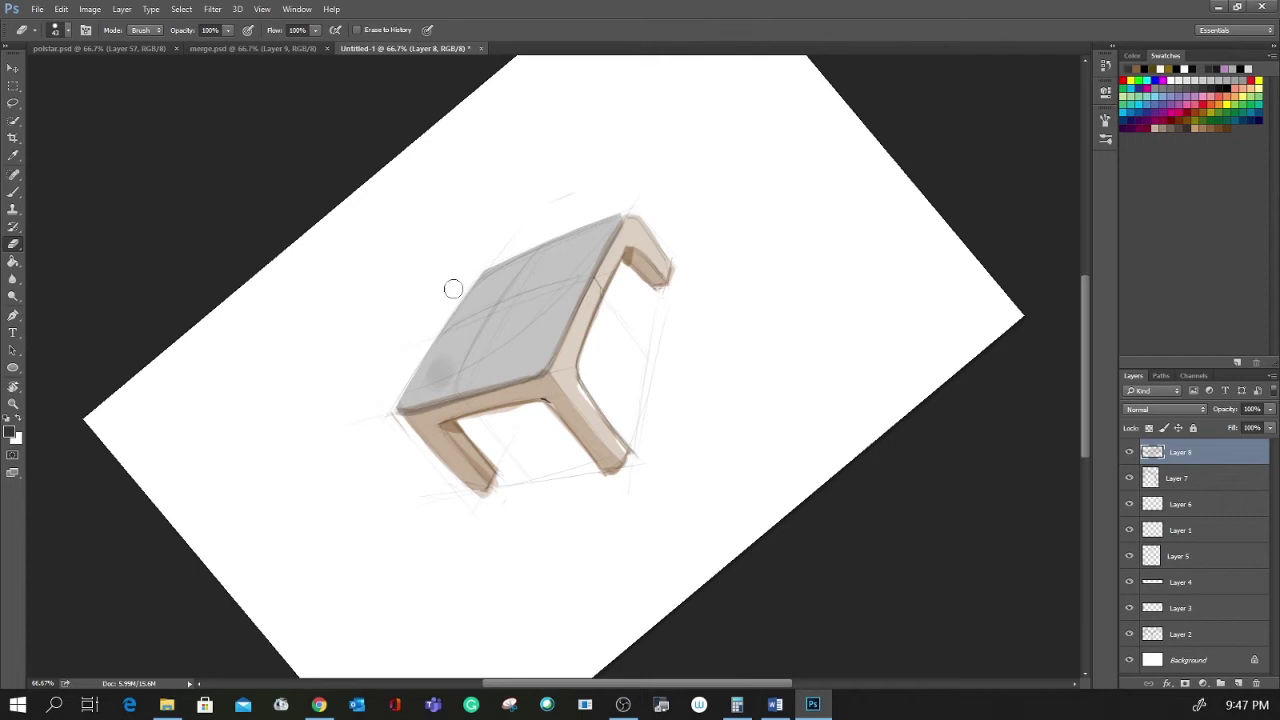
left_click_drag(460, 287, 617, 207)
left_click_drag(491, 265, 648, 204)
key("Escape")
- Paint a soft white highlight along the seat's back left edge on a new layer above Layer 8, using the soft round brush
key("ctrl+shift+n")
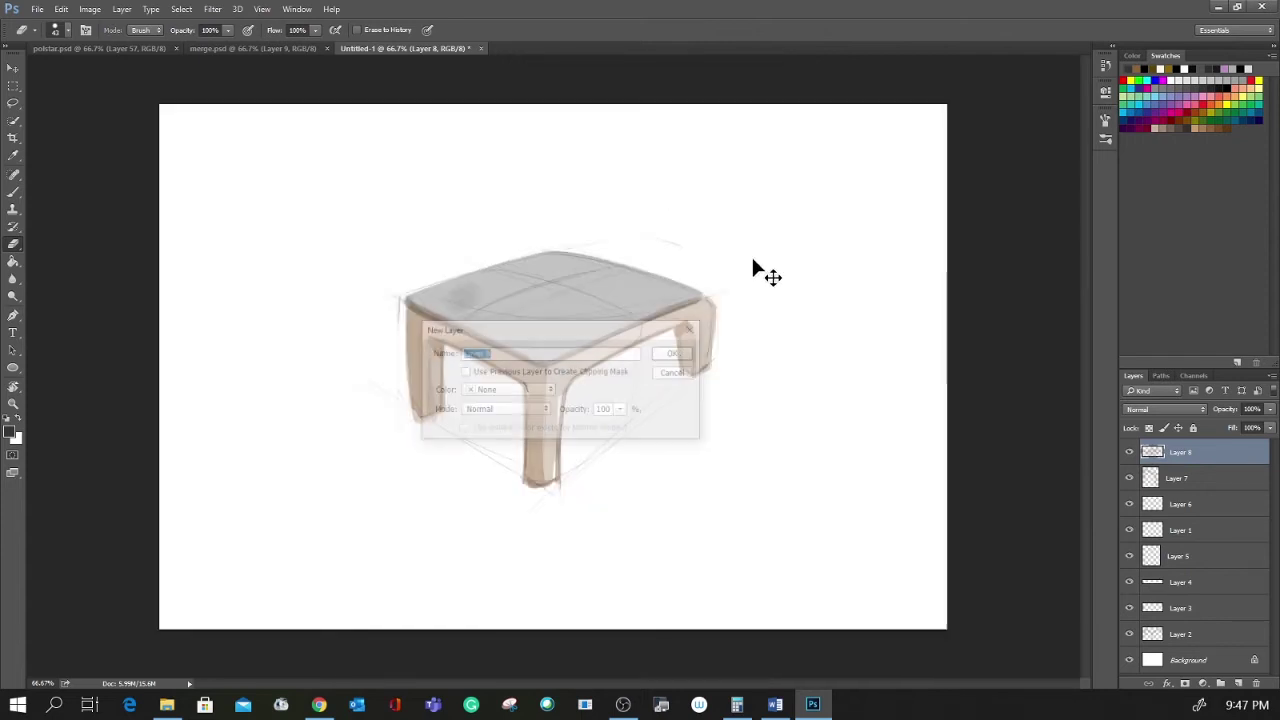
key("Return")
key("b")
right_click(750, 270)
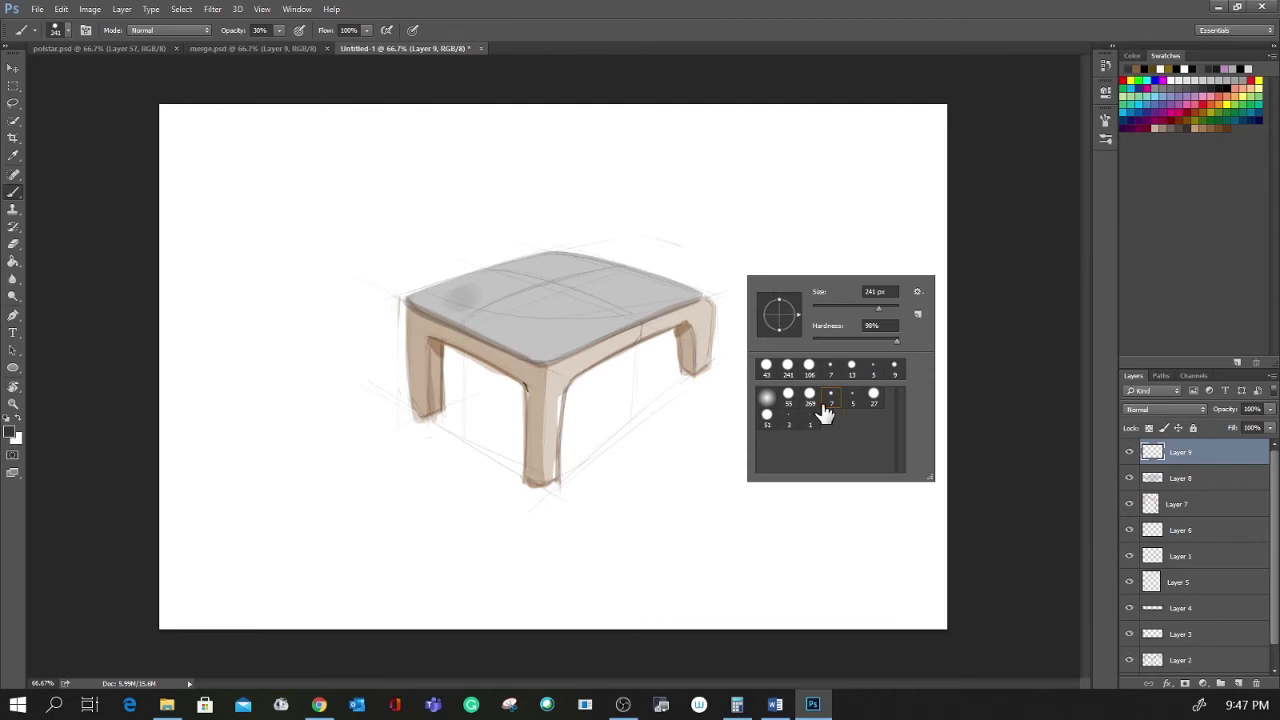
left_click(767, 398)
left_click(583, 240)
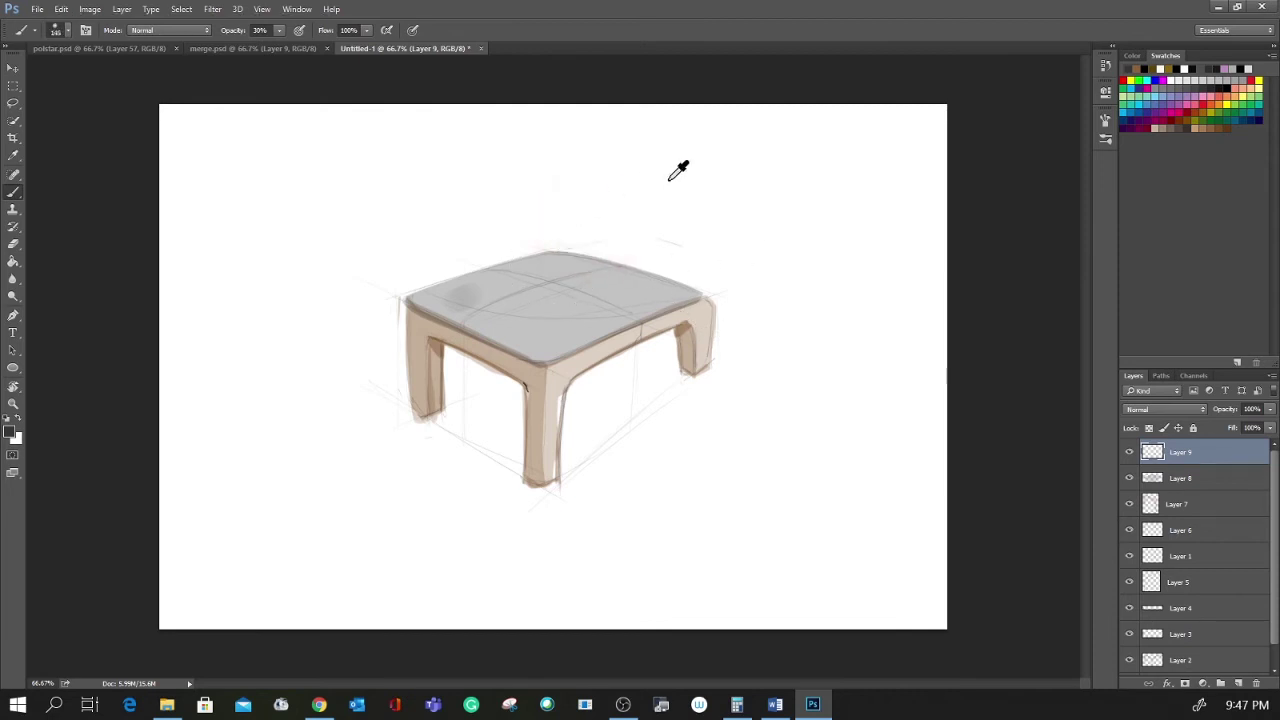
left_click(540, 266, "alt")
left_click_drag(428, 296, 538, 265)
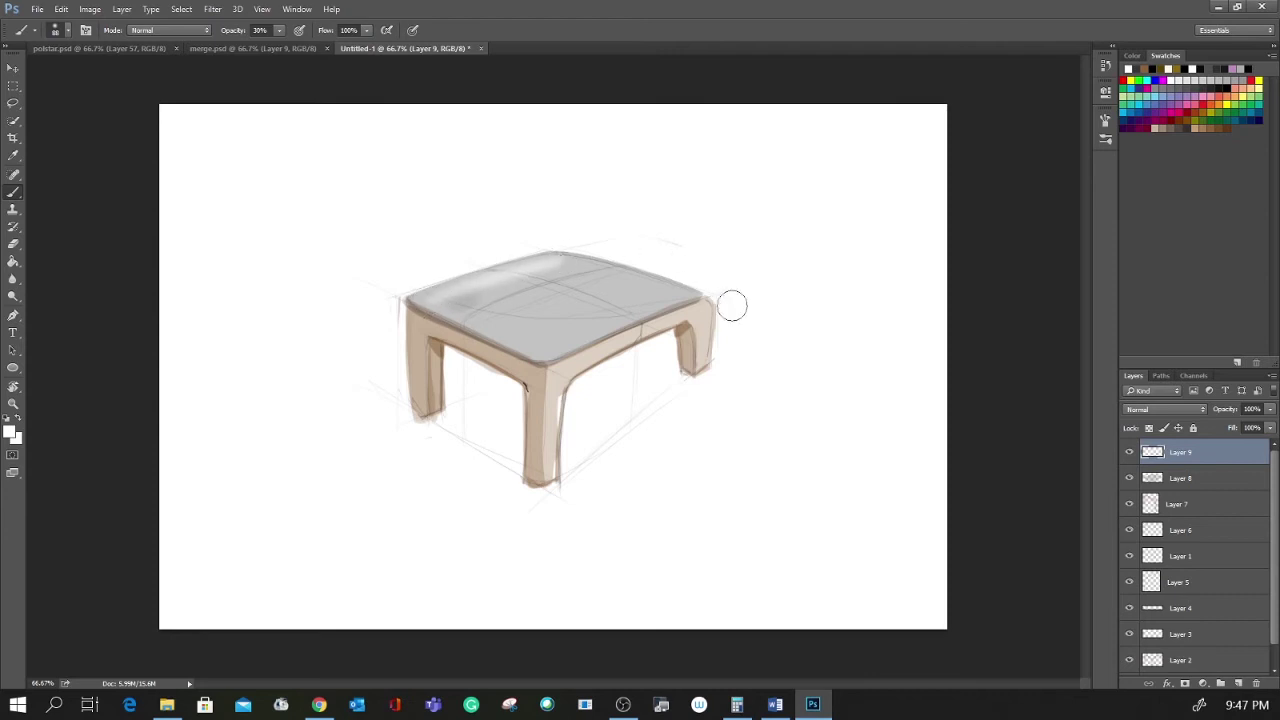
- Extend the white highlight along the seat's back edges with the canvas view rotated
key("r")
left_click_drag(776, 316, 749, 211)
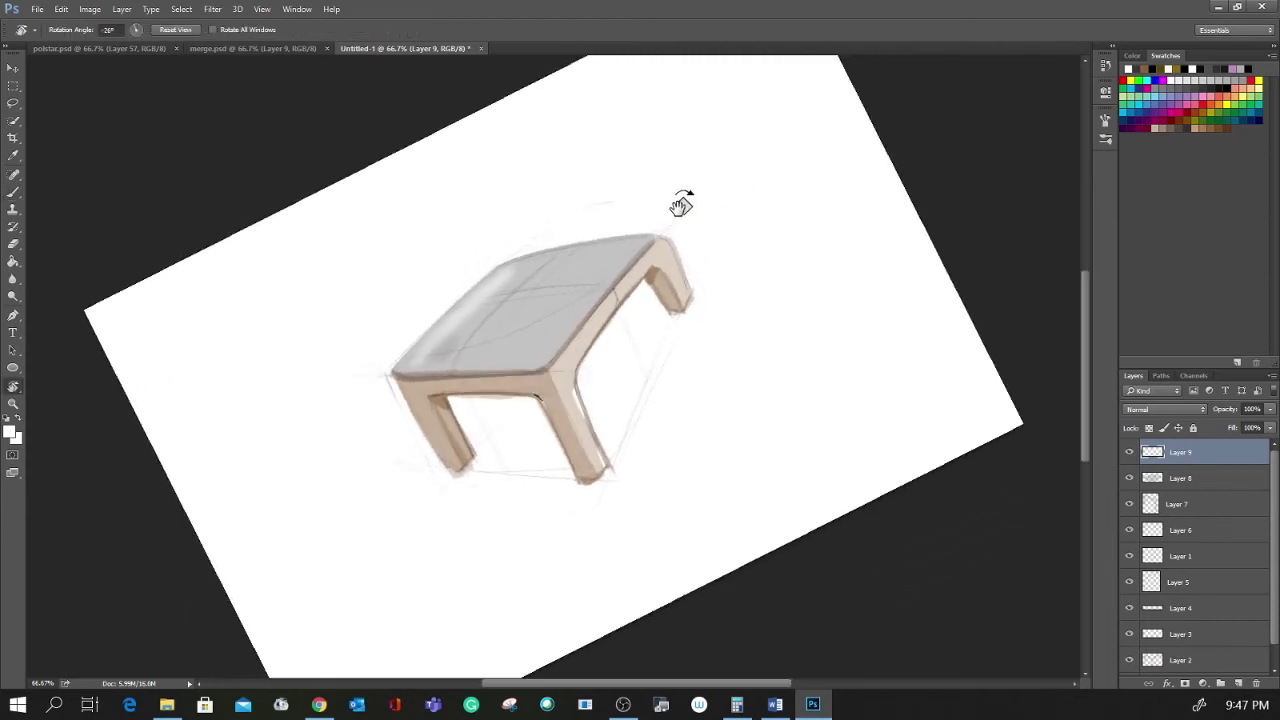
key("b")
mouse_move(494, 289)
left_mouse_down()
mouse_move(522, 260)
mouse_move(588, 252)
mouse_move(506, 276)
mouse_move(456, 318)
mouse_move(599, 256)
mouse_move(519, 270)
mouse_move(584, 255)
mouse_move(438, 339)
mouse_move(512, 272)
mouse_move(417, 362)
left_mouse_up()
- Set the foreground colour to black, try a shading stroke along the seat's front right edge and undo it
left_click(1226, 88)
mouse_move(534, 357)
left_mouse_down()
mouse_move(594, 298)
mouse_move(613, 312)
left_mouse_up()
right_click(585, 309, "alt")
key("ctrl+z")
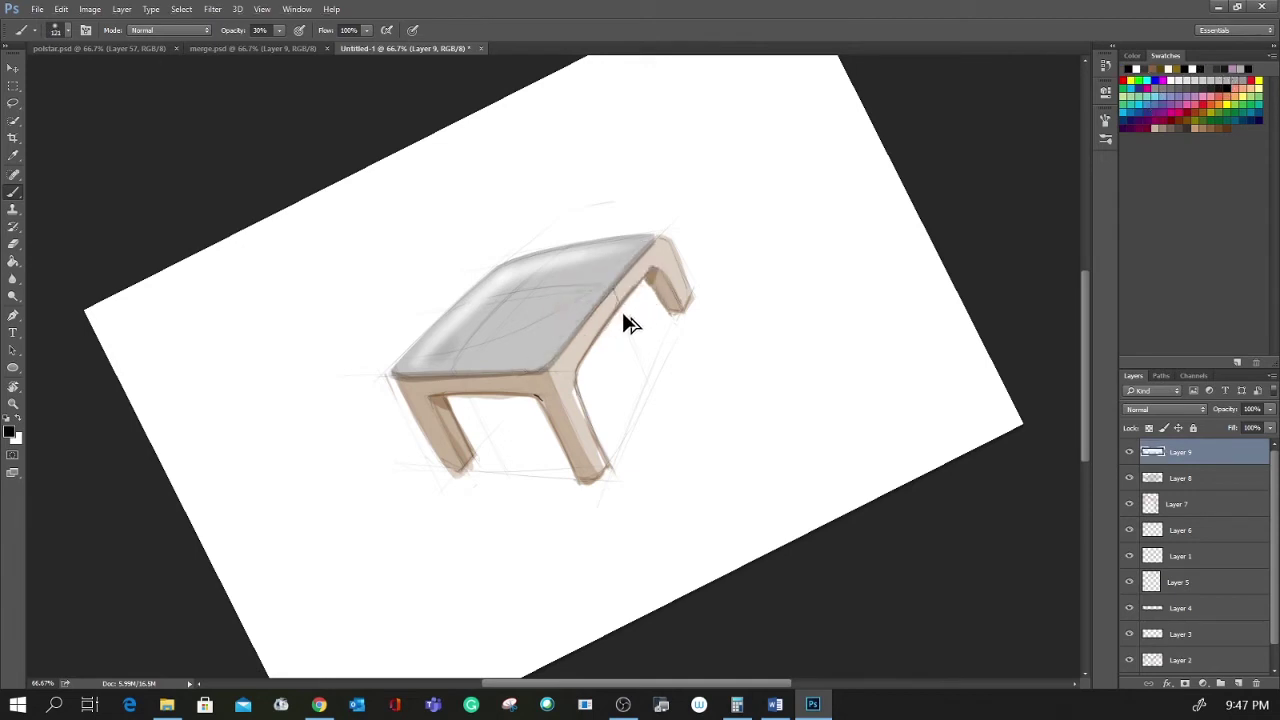
- Shade the seat's front edges in black on a new layer above Layer 9, using a 136 px brush at 40% opacity, and restore the upright view
key("ctrl+shift+n")
key("Return")
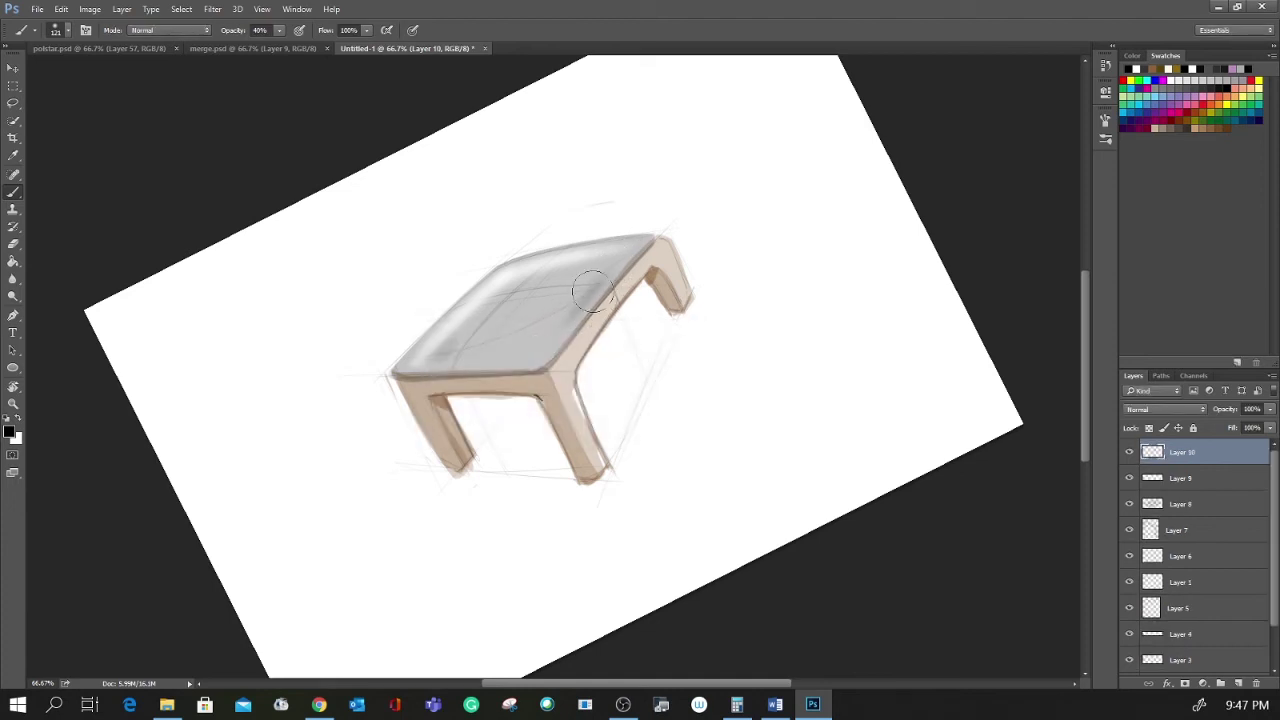
right_click(605, 284, "alt")
mouse_move(425, 357)
left_mouse_down()
mouse_move(525, 354)
mouse_move(655, 275)
left_mouse_up()
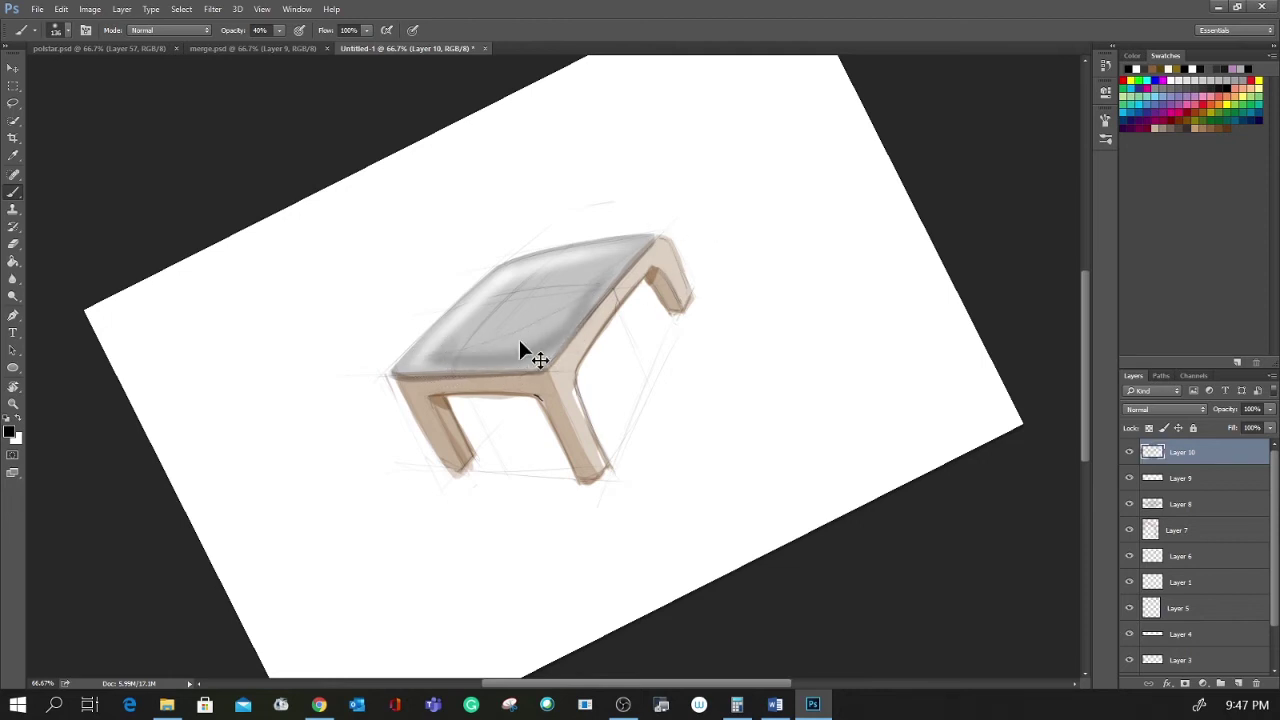
key("ctrl+z")
mouse_move(434, 358)
left_mouse_down()
mouse_move(495, 353)
mouse_move(577, 307)
mouse_move(635, 249)
left_mouse_up()
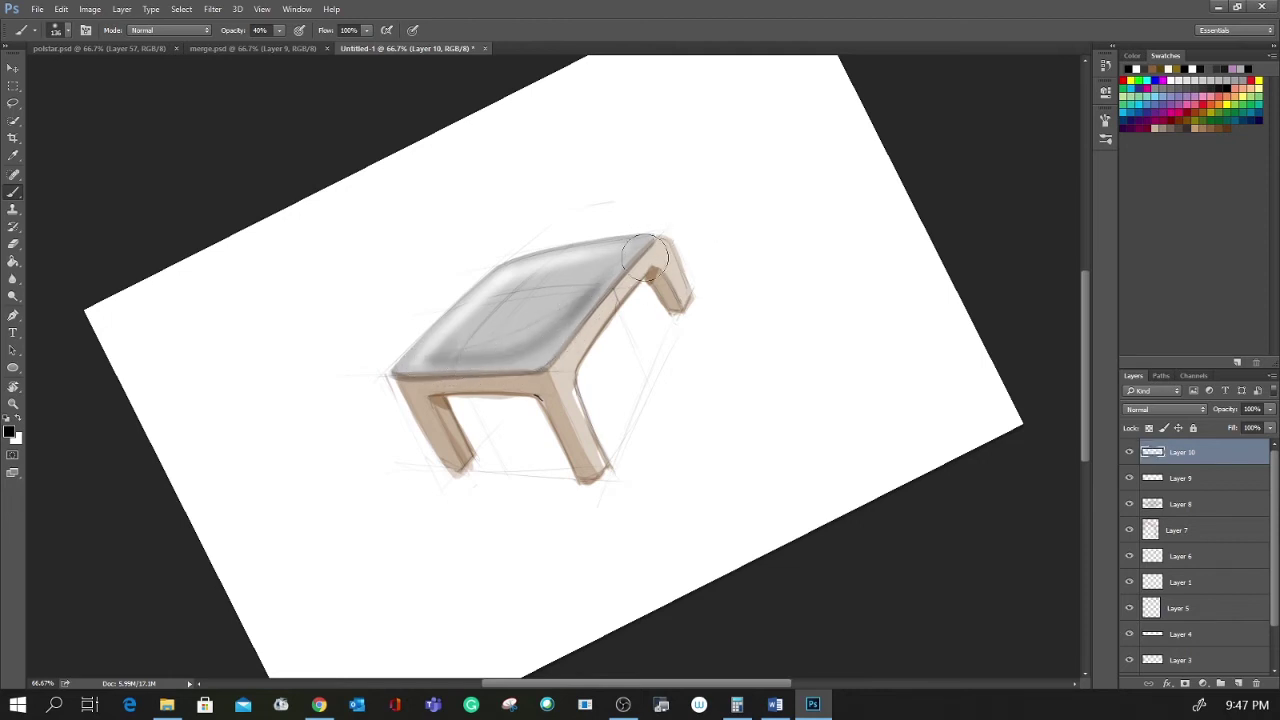
mouse_move(447, 354)
left_mouse_down()
mouse_move(543, 330)
mouse_move(650, 246)
left_mouse_up()
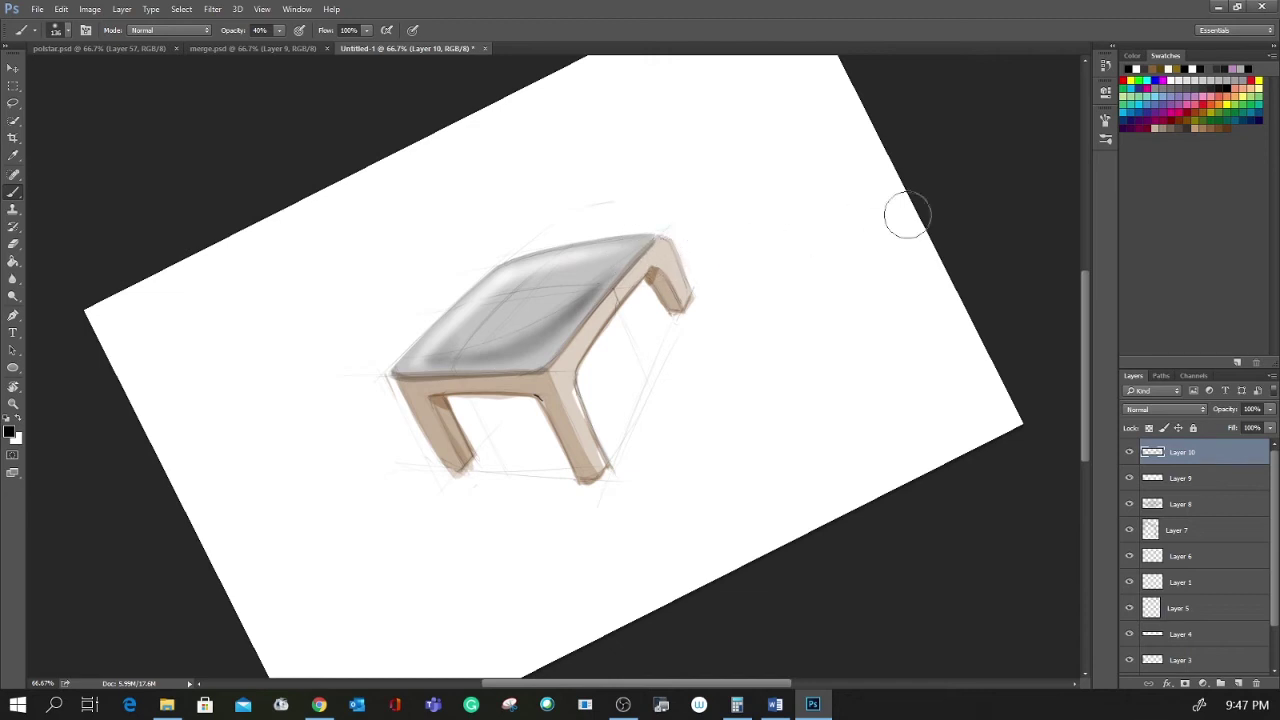
key("Escape")
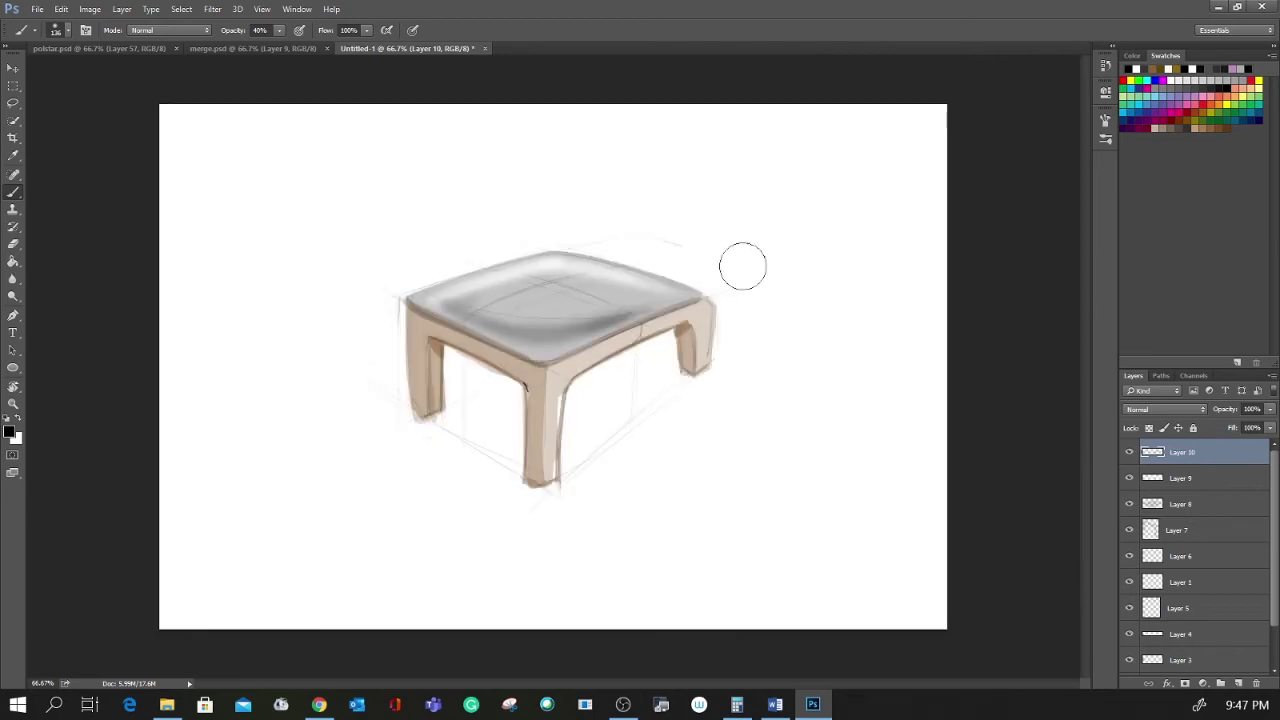
- Outline the inner edges of the left leg in black with the 7 px hard brush, with the canvas view rotated
key("ctrl+plus")
mouse_move(564, 353)
left_mouse_down()
mouse_move(611, 369)
mouse_move(646, 423)
left_mouse_up()
key("r")
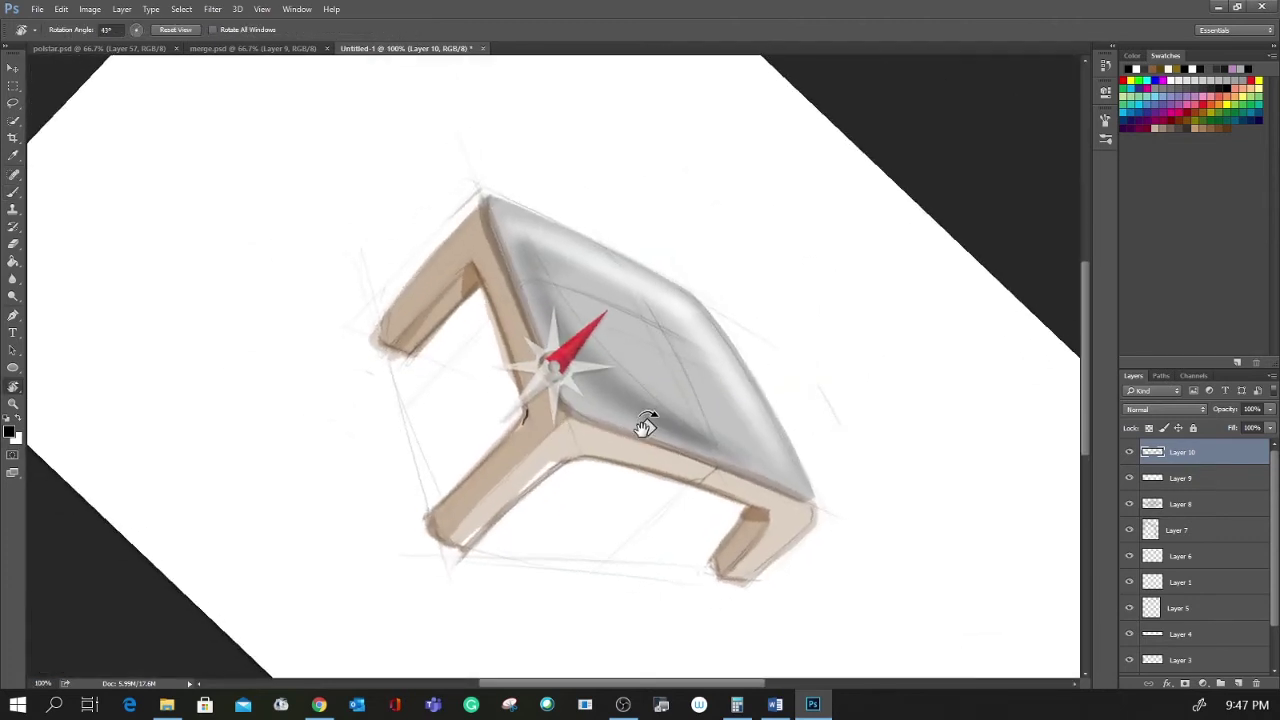
key("b")
right_click(607, 417)
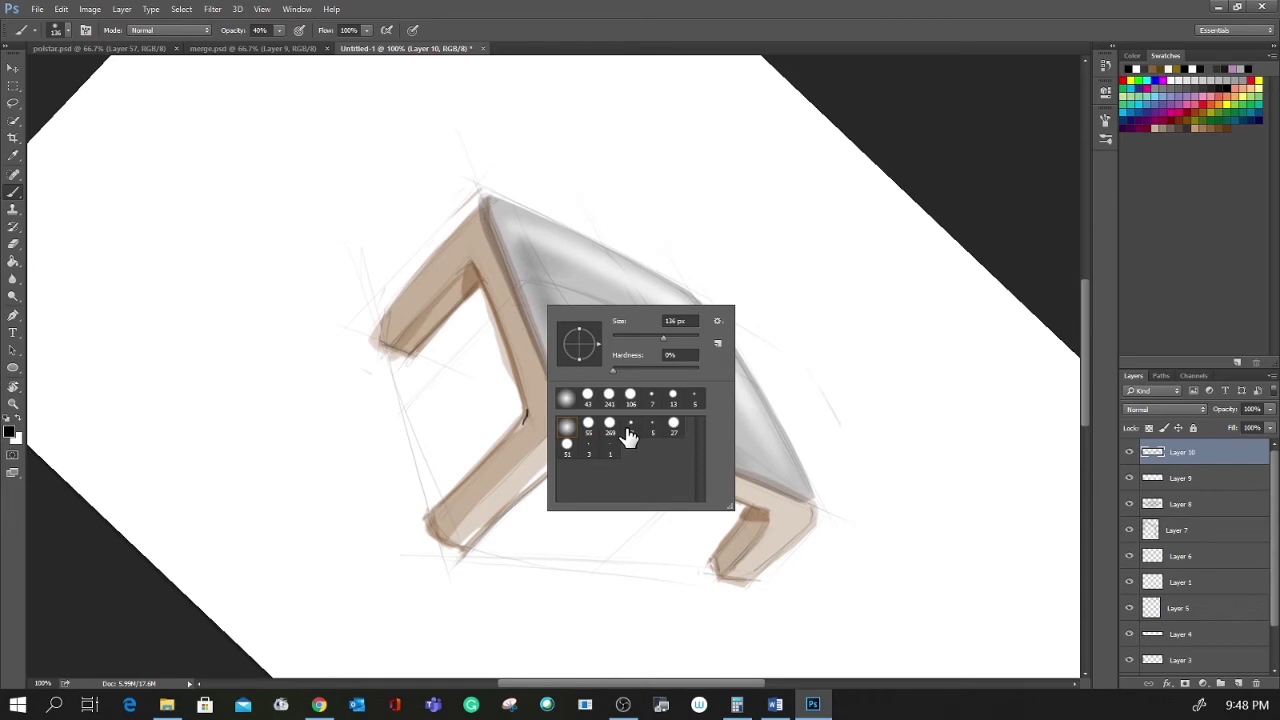
left_click(631, 425)
left_click(1185, 70)
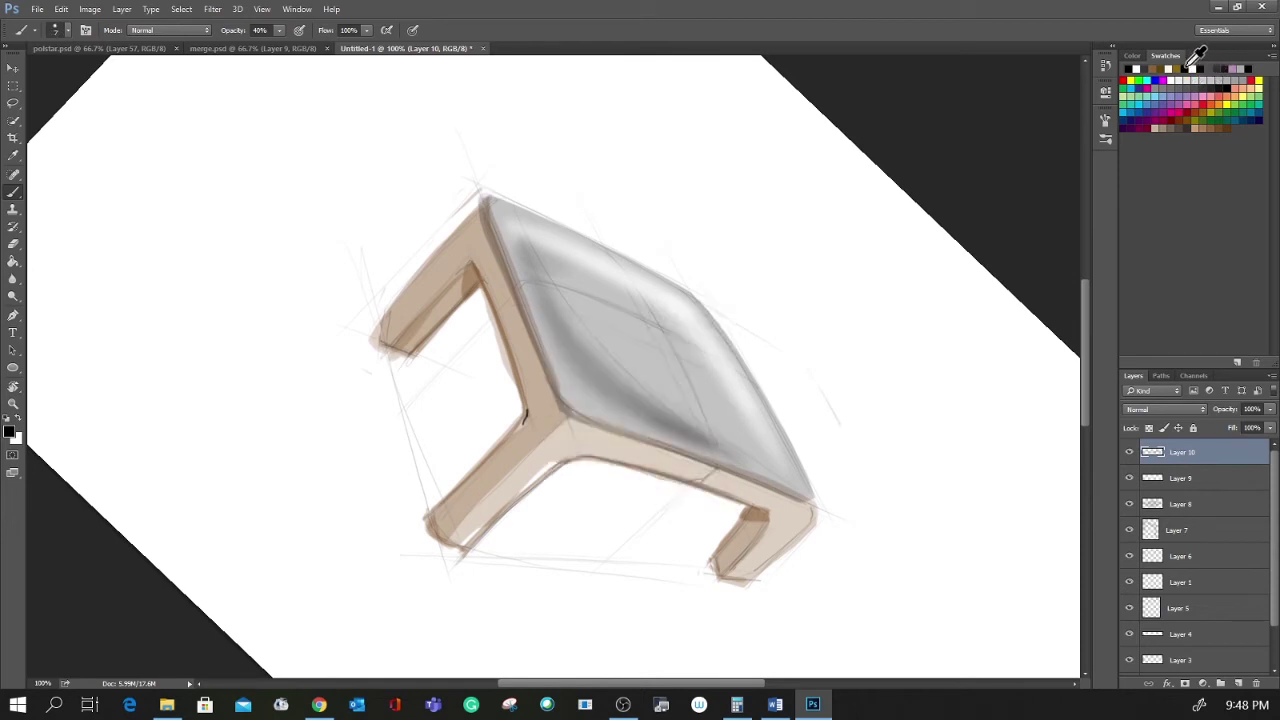
left_click_drag(411, 356, 422, 343)
mouse_move(460, 302)
left_mouse_down()
mouse_move(408, 356)
mouse_move(418, 342)
left_mouse_up()
left_click_drag(478, 286, 446, 318)
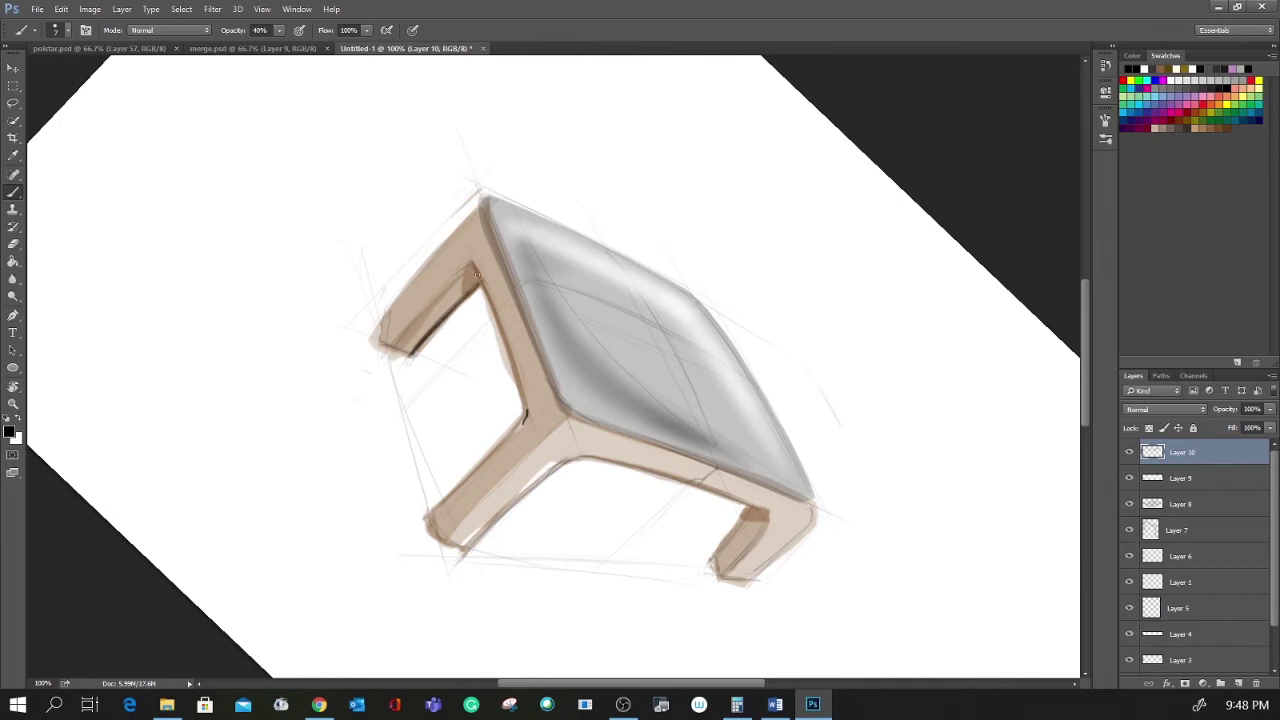
left_click_drag(474, 276, 476, 282)
left_click_drag(433, 326, 408, 352)
- Darken the front leg's left edge with black strokes from the foot up to the rail
left_click_drag(430, 519, 451, 490)
left_click_drag(430, 518, 503, 438)
left_click_drag(440, 509, 523, 418)
left_click_drag(430, 520, 525, 411)
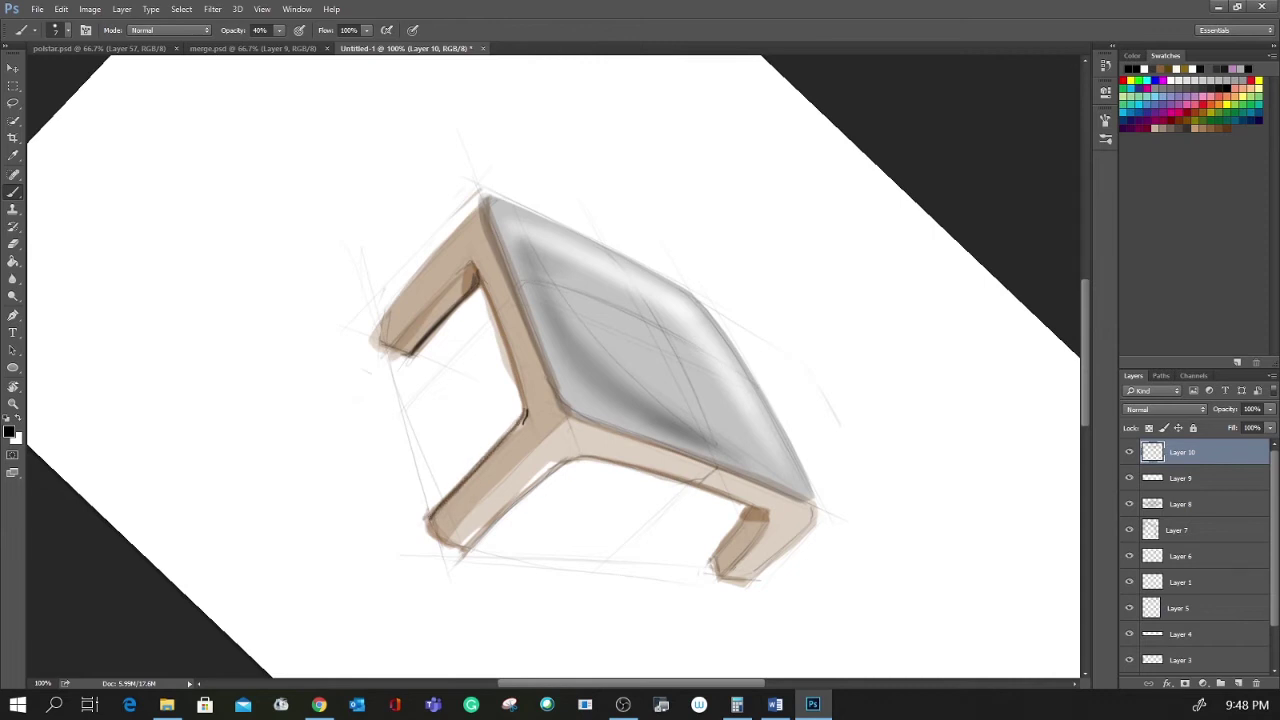
- Darken the underside of the left front rail and the bottoms of the left and front legs, and restore the upright view
key("r")
mouse_move(751, 386)
left_mouse_down()
mouse_move(663, 229)
mouse_move(551, 189)
mouse_move(545, 210)
left_mouse_up()
key("b")
left_click_drag(468, 462, 606, 386)
mouse_move(556, 545)
left_mouse_down()
mouse_move(538, 542)
mouse_move(563, 530)
mouse_move(541, 543)
left_mouse_up()
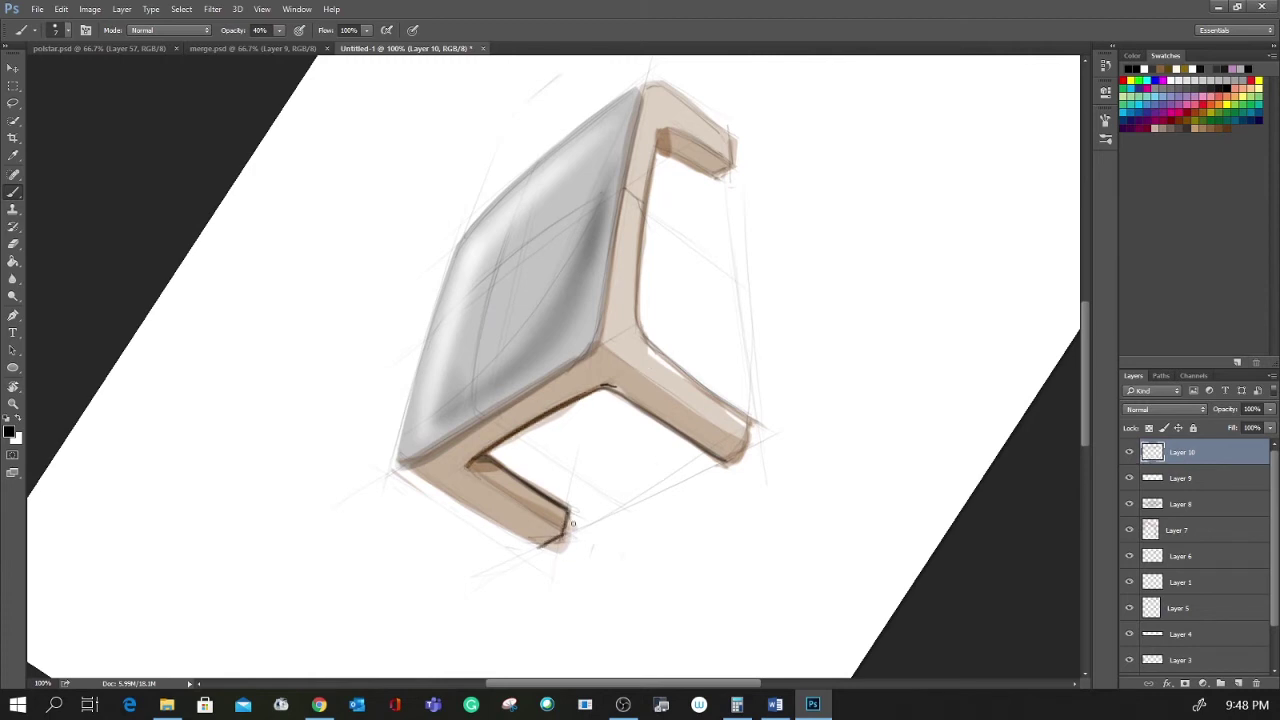
left_click_drag(722, 463, 739, 456)
key("Escape")
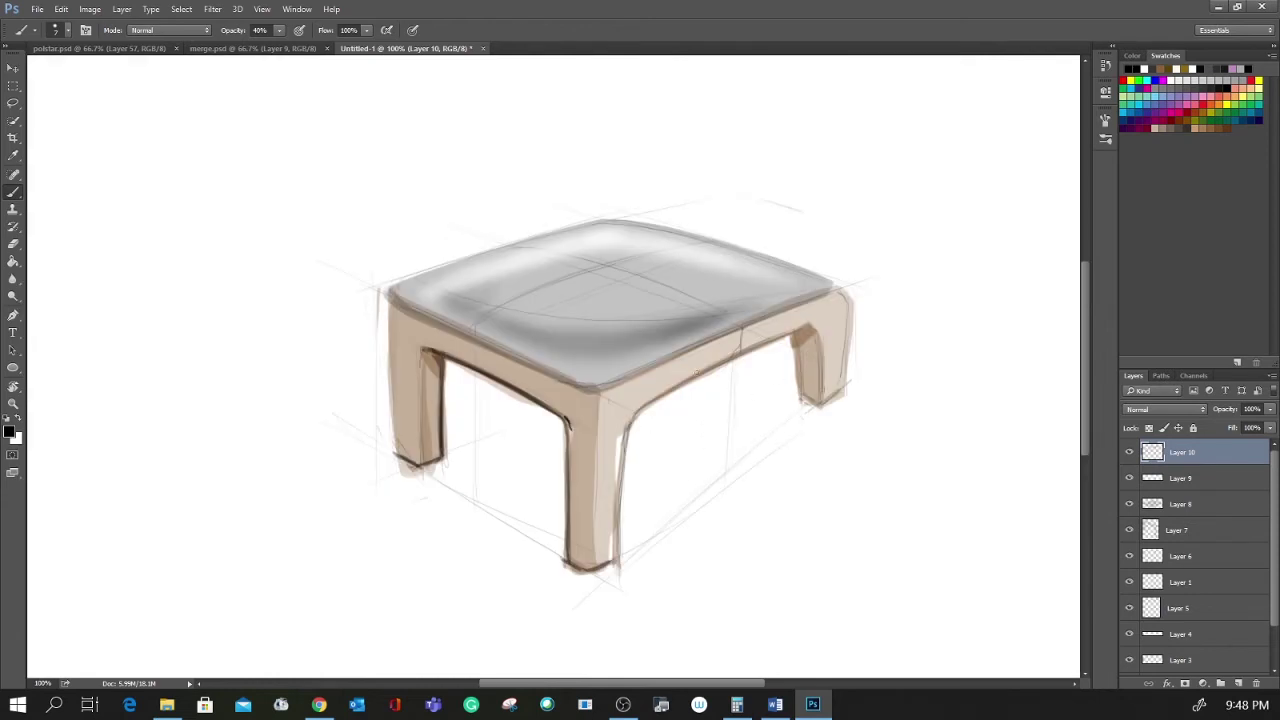
- Outline the arch under the right front rail in black, including its curve into the front leg and the right leg's inner edge
left_click_drag(634, 418, 793, 333)
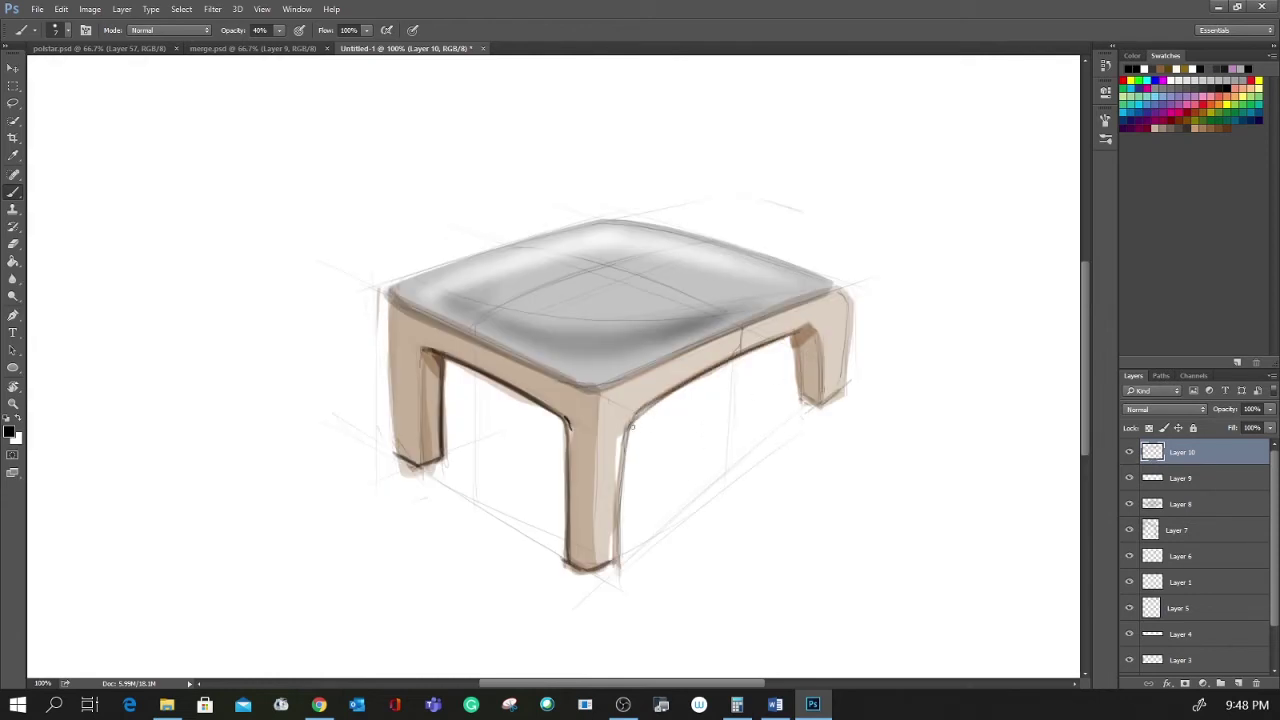
left_click_drag(642, 416, 626, 446)
mouse_move(786, 338)
left_mouse_down()
mouse_move(808, 332)
mouse_move(801, 396)
mouse_move(718, 468)
left_mouse_up()
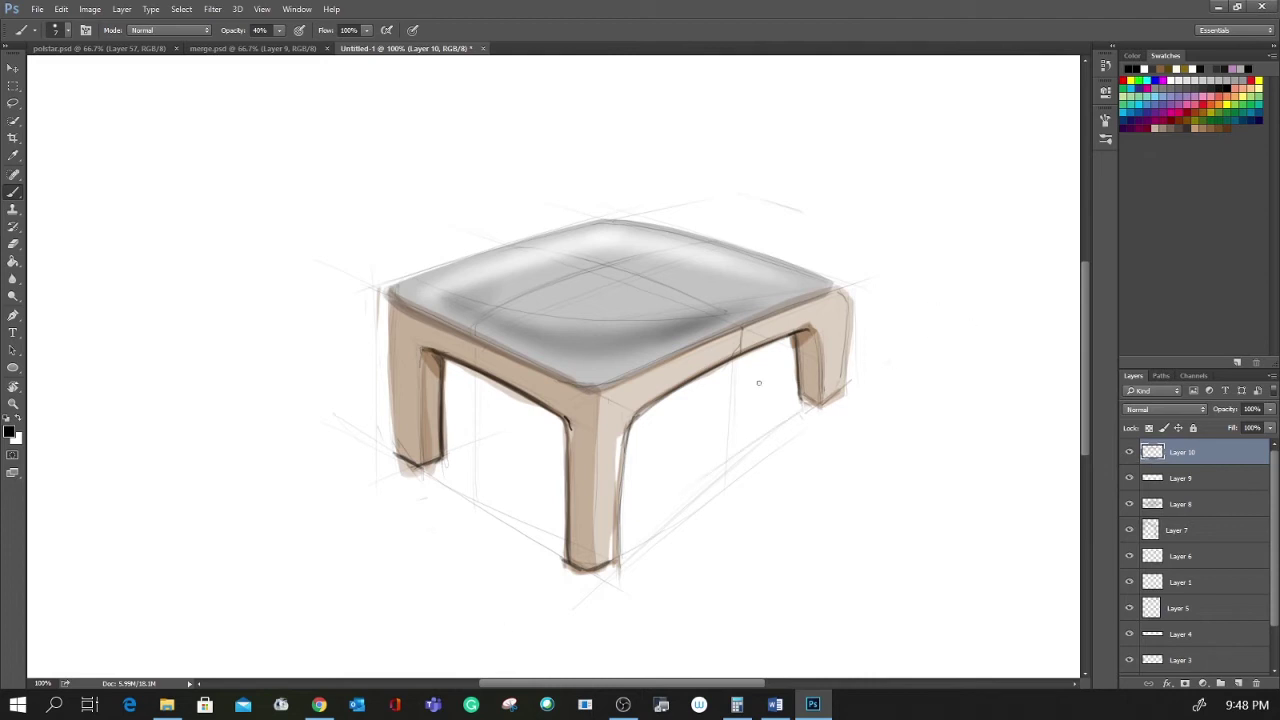
- Darken the seam between the seat and the frame along both front edges, and outline the left leg's outer edge in black
left_click_drag(599, 390, 796, 306)
left_click_drag(673, 354, 836, 290)
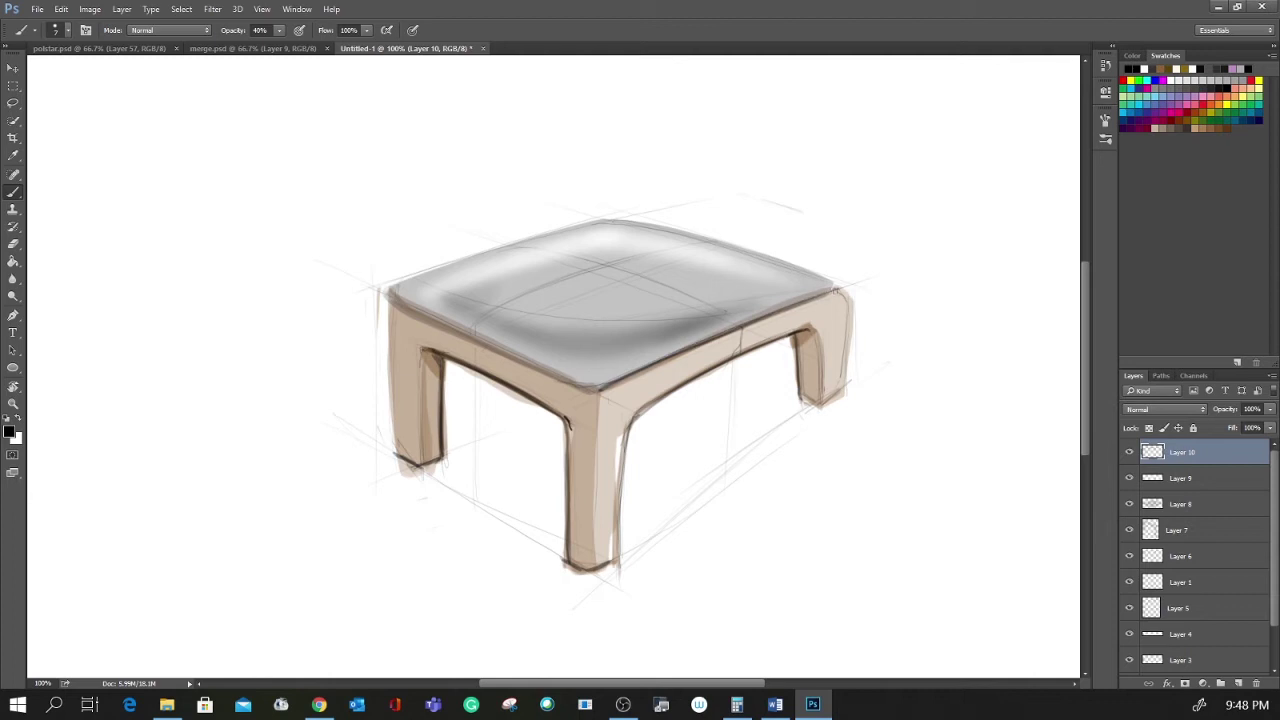
key("r")
mouse_move(811, 390)
left_mouse_down()
mouse_move(849, 366)
mouse_move(849, 237)
mouse_move(780, 189)
left_mouse_up()
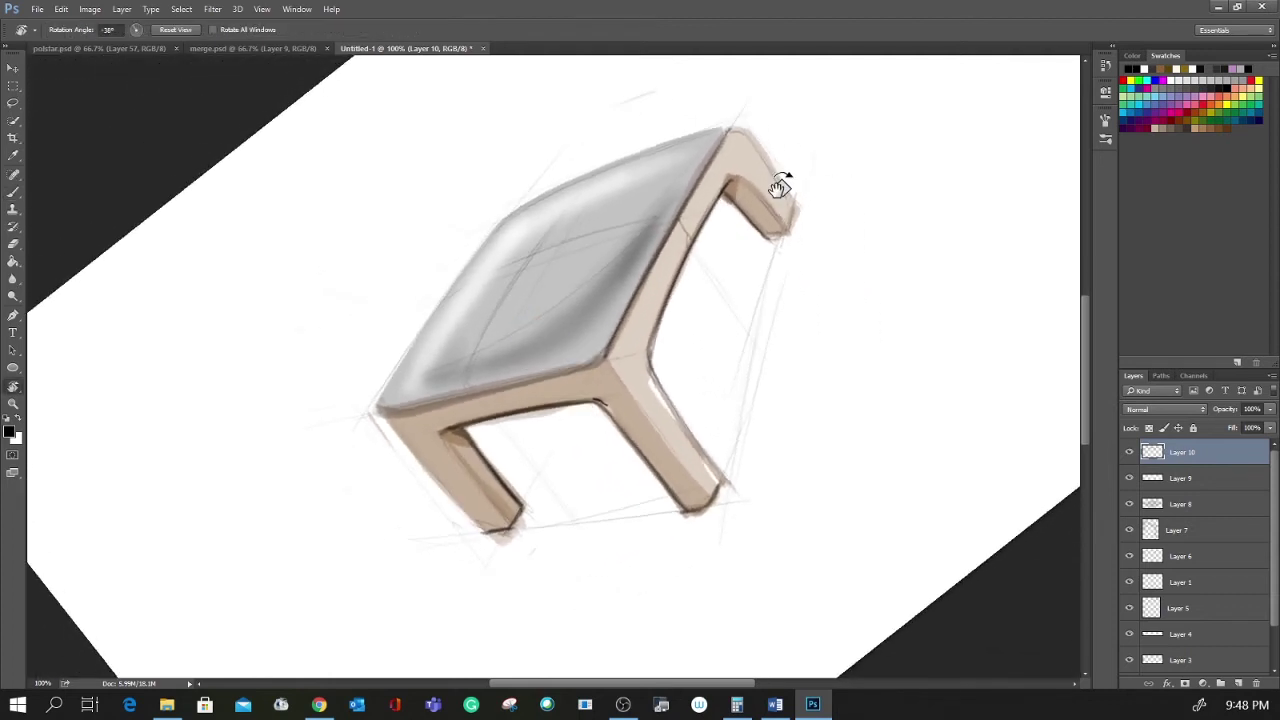
left_click_drag(390, 412, 604, 362)
left_click_drag(408, 407, 601, 361)
left_click_drag(381, 415, 602, 365)
key("Escape")
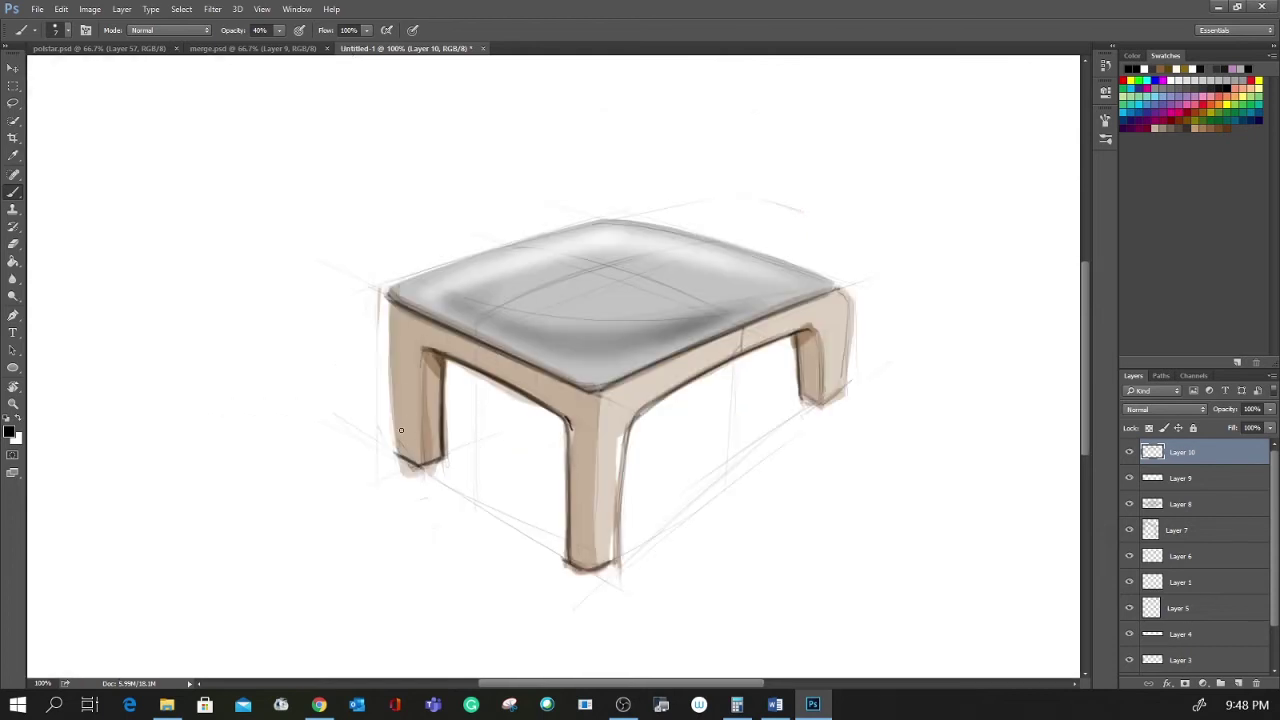
left_click_drag(392, 312, 394, 438)
left_click_drag(392, 388, 398, 458)
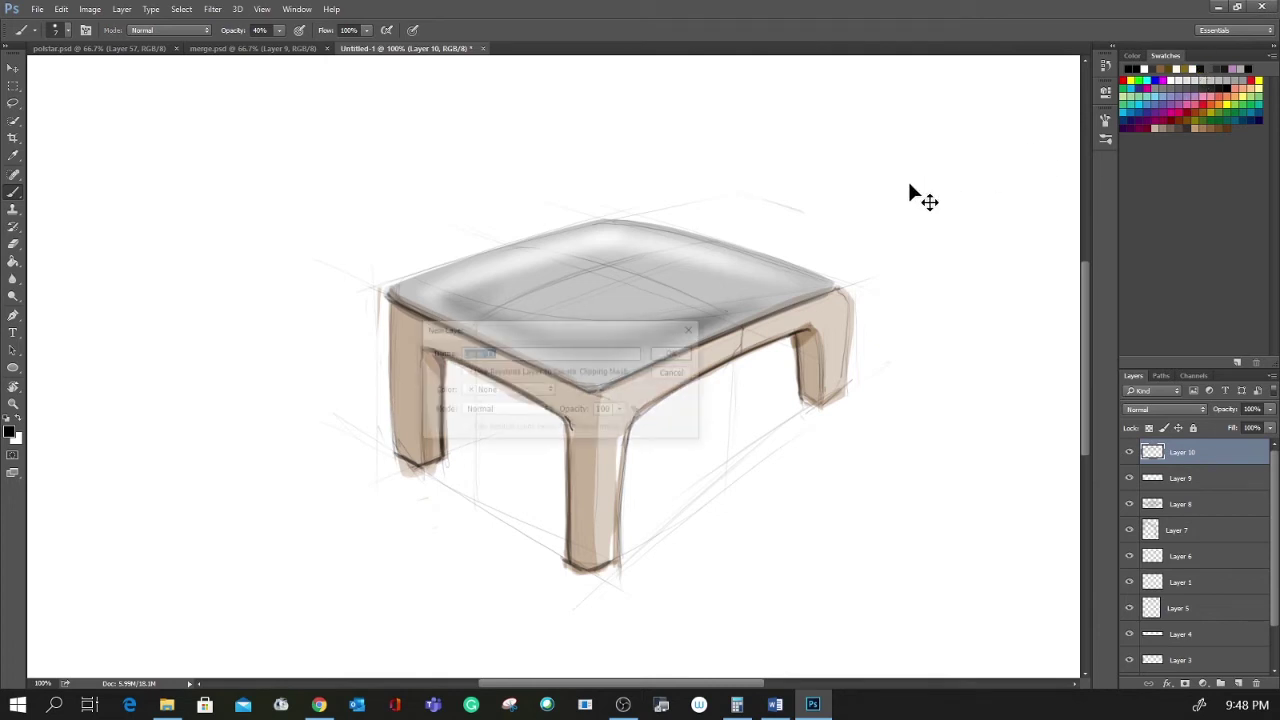
- Paint the inner faces of the left and right legs dark brown on a new layer above Layer 10, at 40% opacity
key("ctrl+shift+n")
key("Return")
left_click(674, 277, "alt")
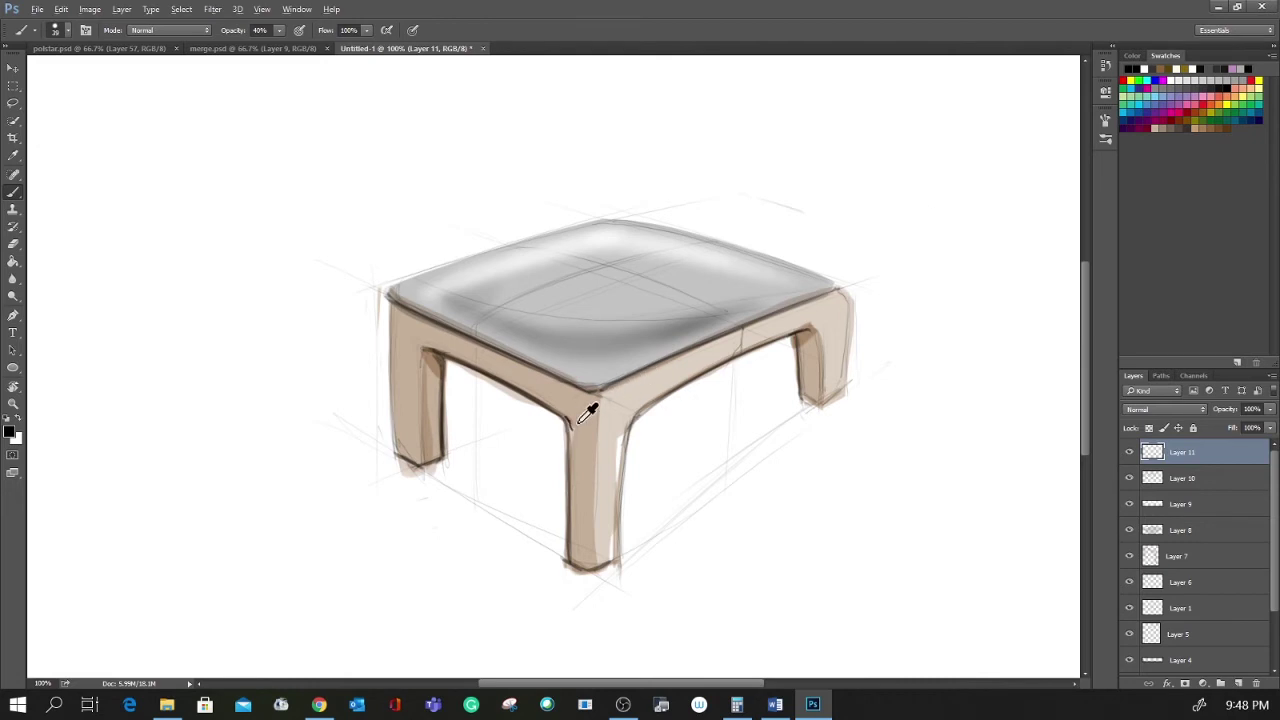
left_click(1229, 127)
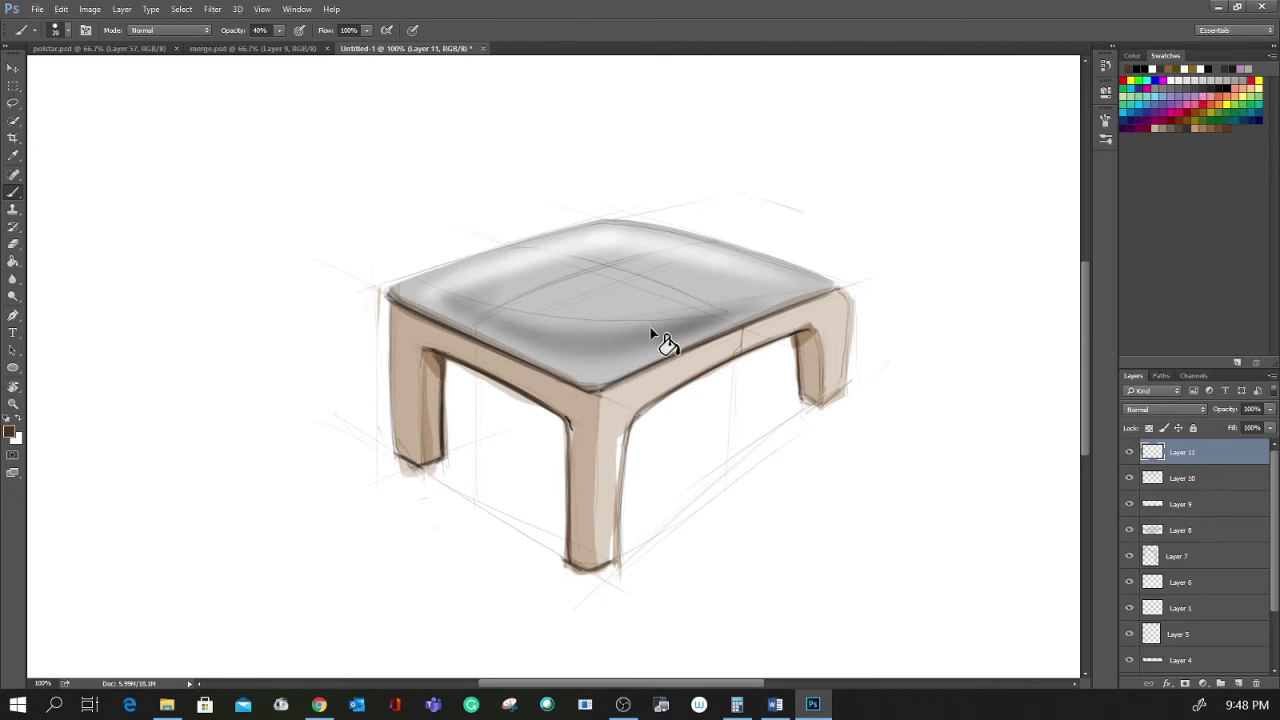
left_click_drag(440, 348, 404, 460)
key("ctrl+z")
mouse_move(463, 347)
left_mouse_down()
mouse_move(442, 374)
mouse_move(432, 356)
mouse_move(430, 465)
mouse_move(419, 378)
left_mouse_up()
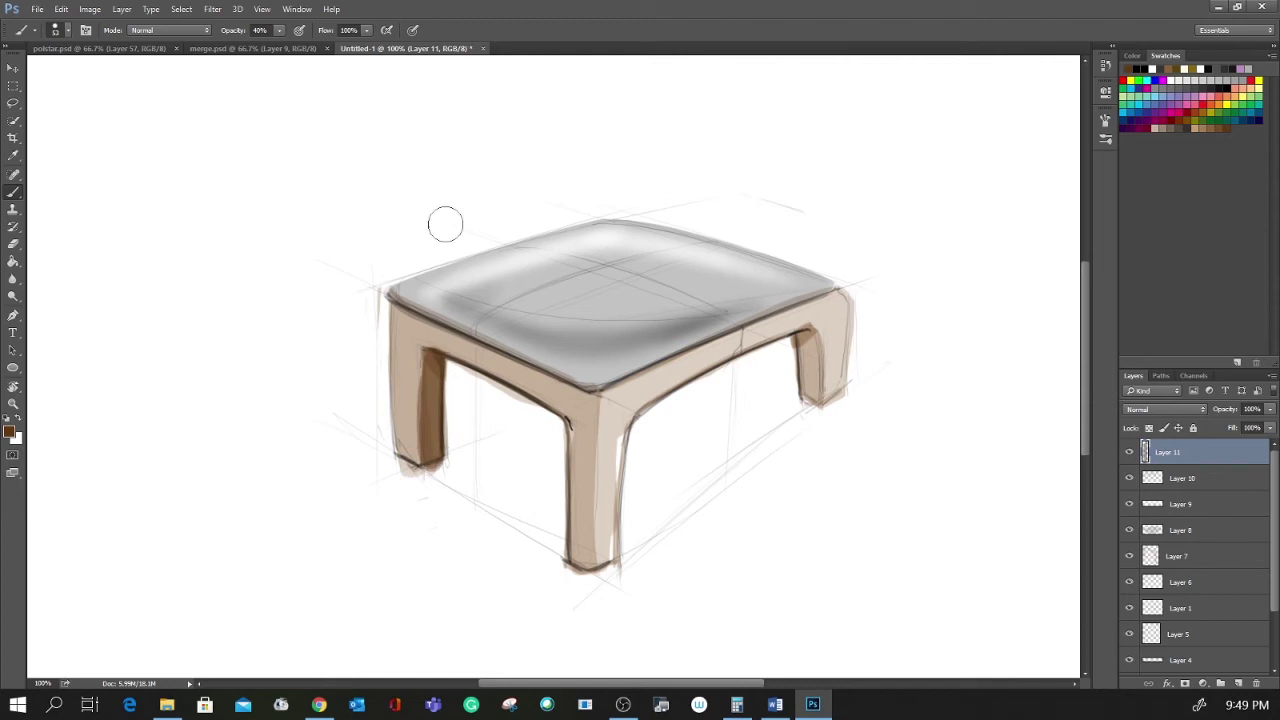
left_click_drag(794, 330, 810, 418)
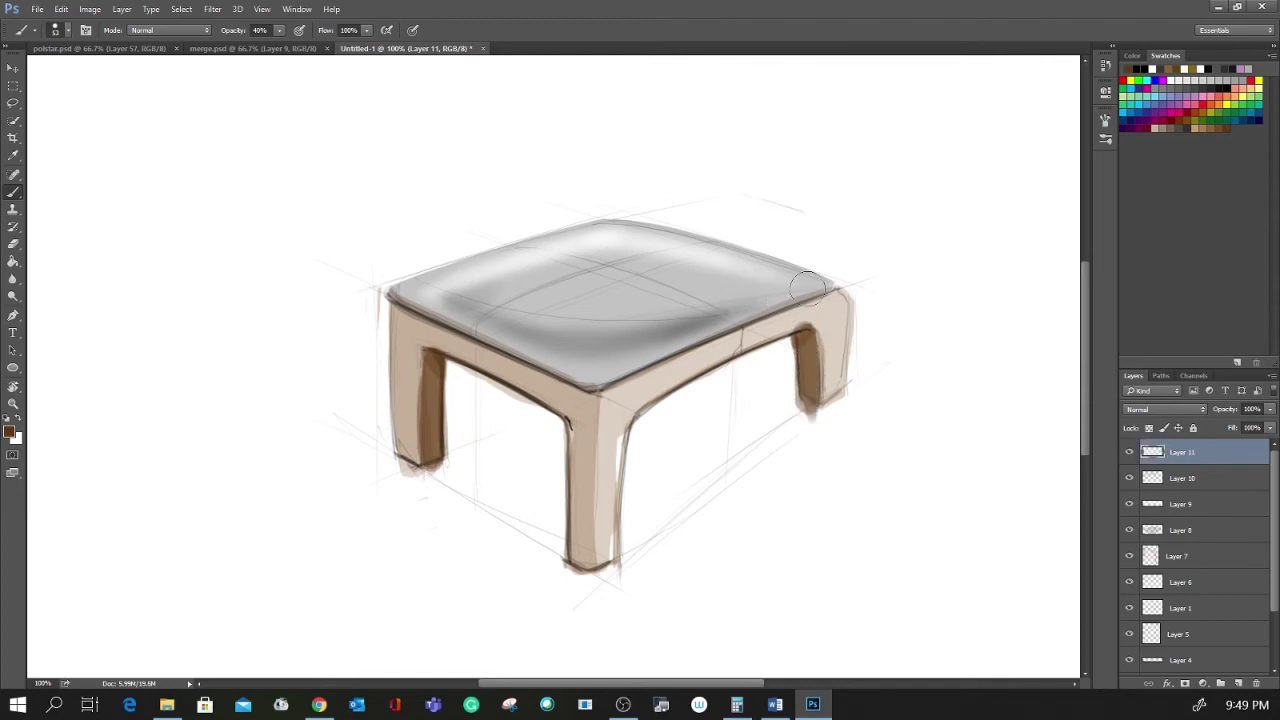
- Erase the brown paint that spills past the inner faces of the right and left legs
key("e")
left_click_drag(800, 312, 827, 320)
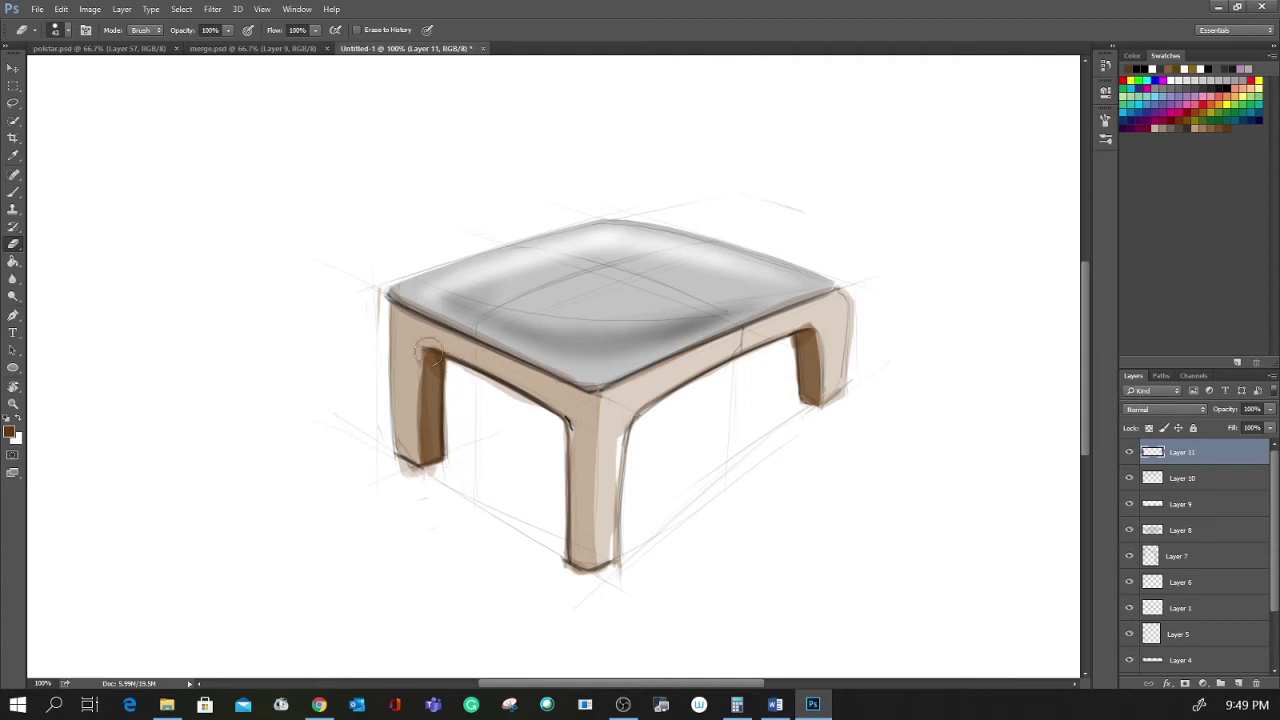
left_click_drag(411, 368, 411, 462)
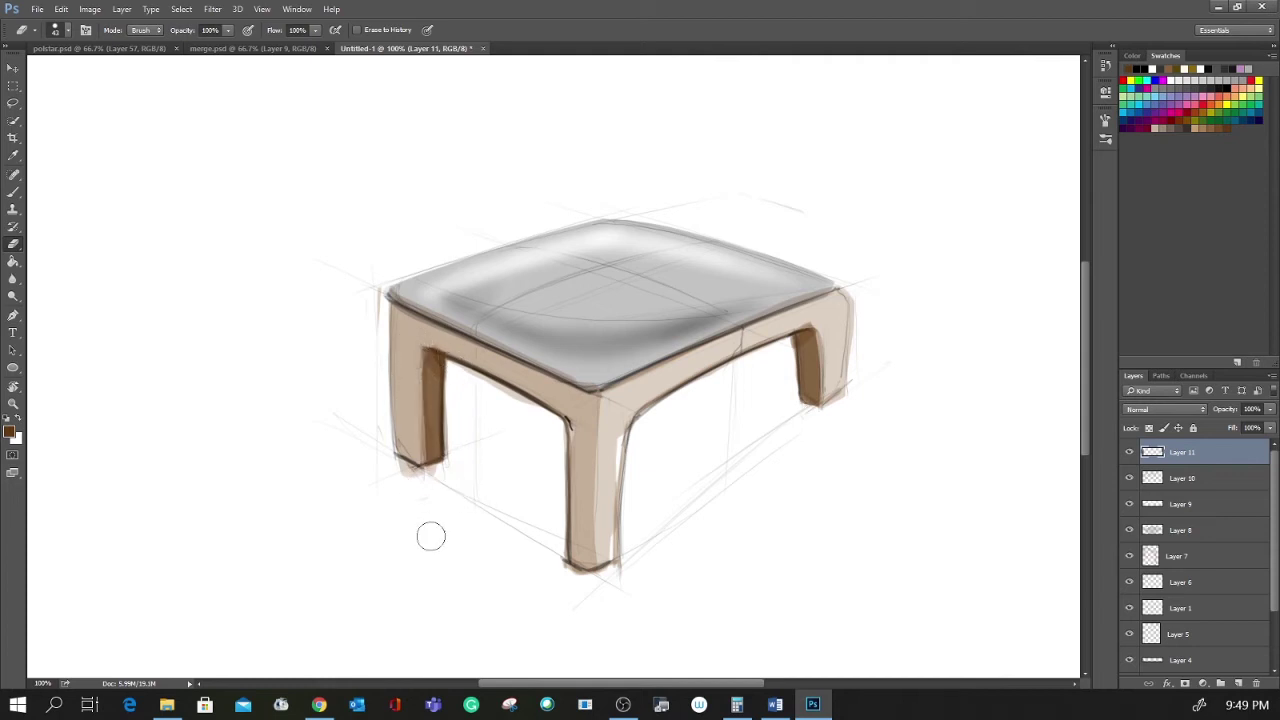
- Paint a thin white highlight along the front leg's vertical corner with the 5 px brush, rotating the view and restoring it
key("r")
left_click_drag(756, 340, 752, 388)
key("b")
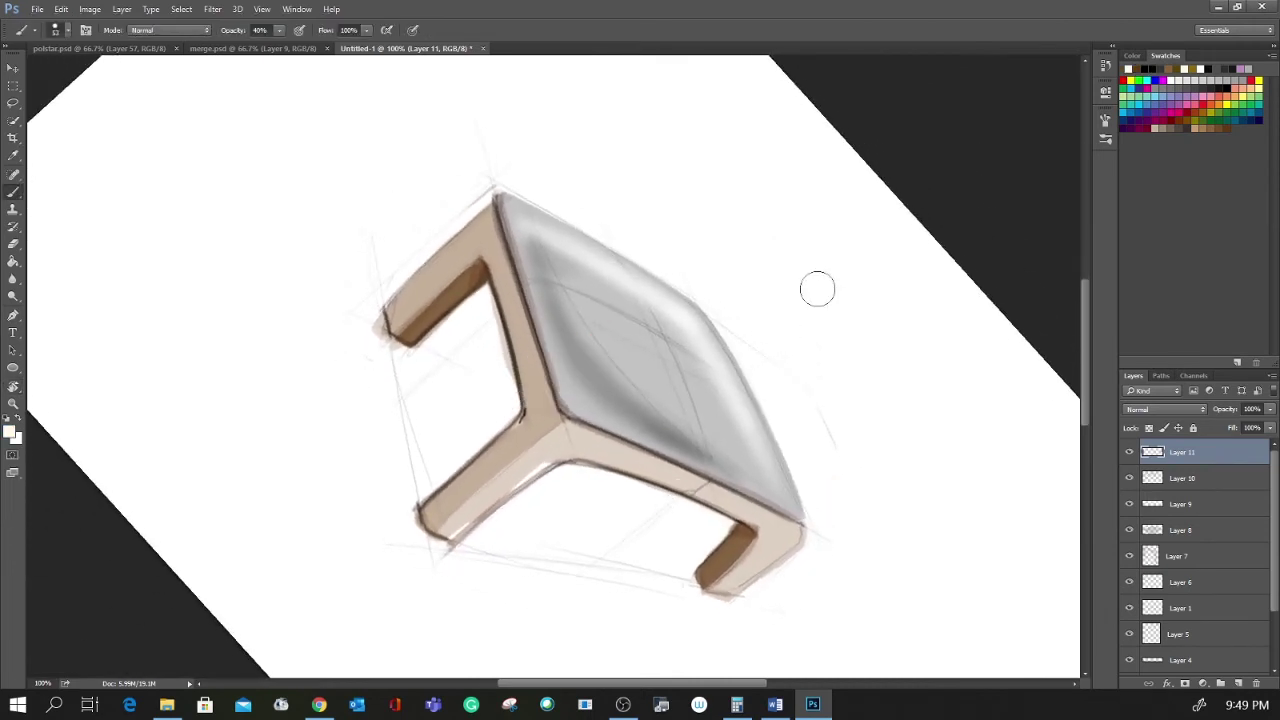
right_click(822, 290)
left_click(928, 410)
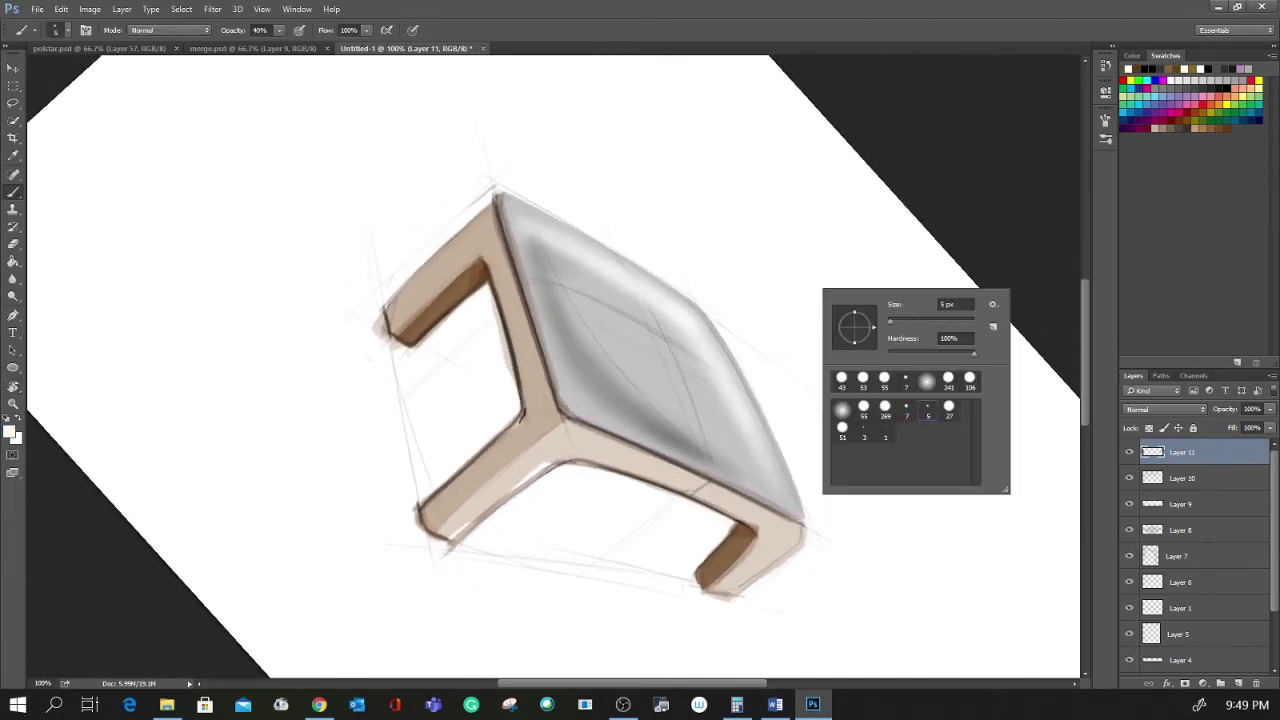
left_click(456, 512)
left_click_drag(484, 485, 554, 427)
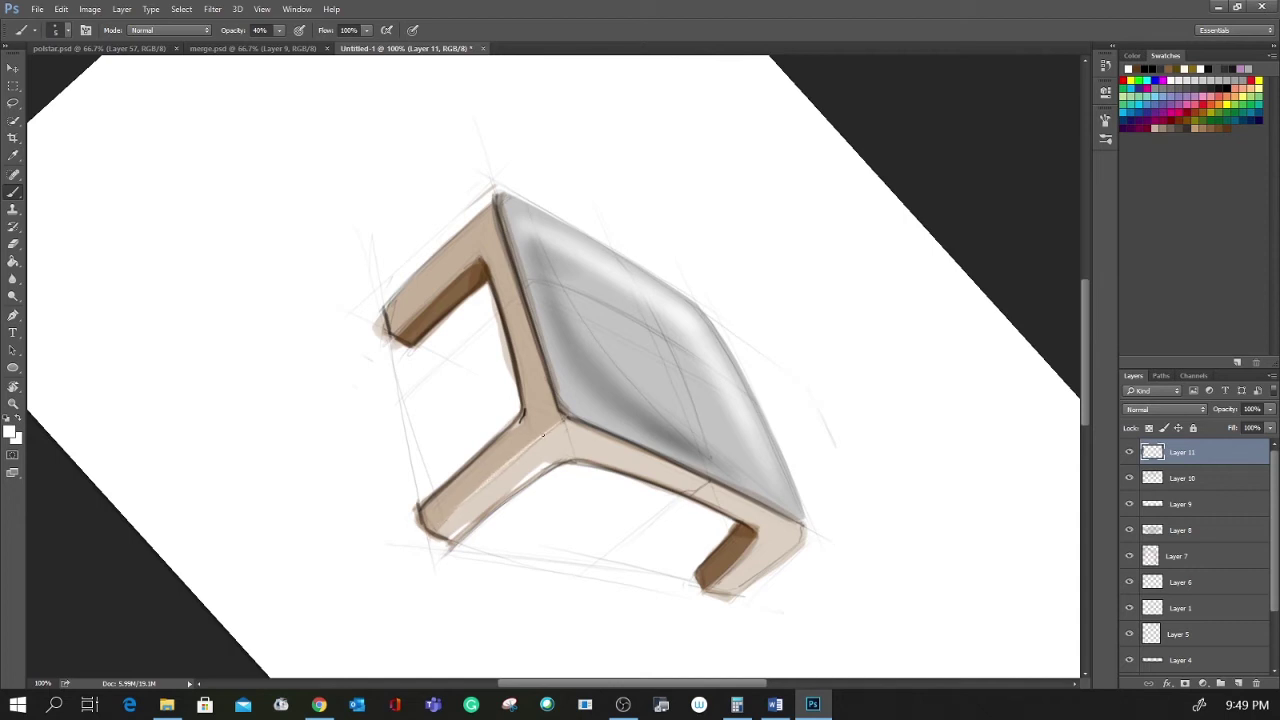
left_click_drag(447, 518, 519, 455)
key("Escape")
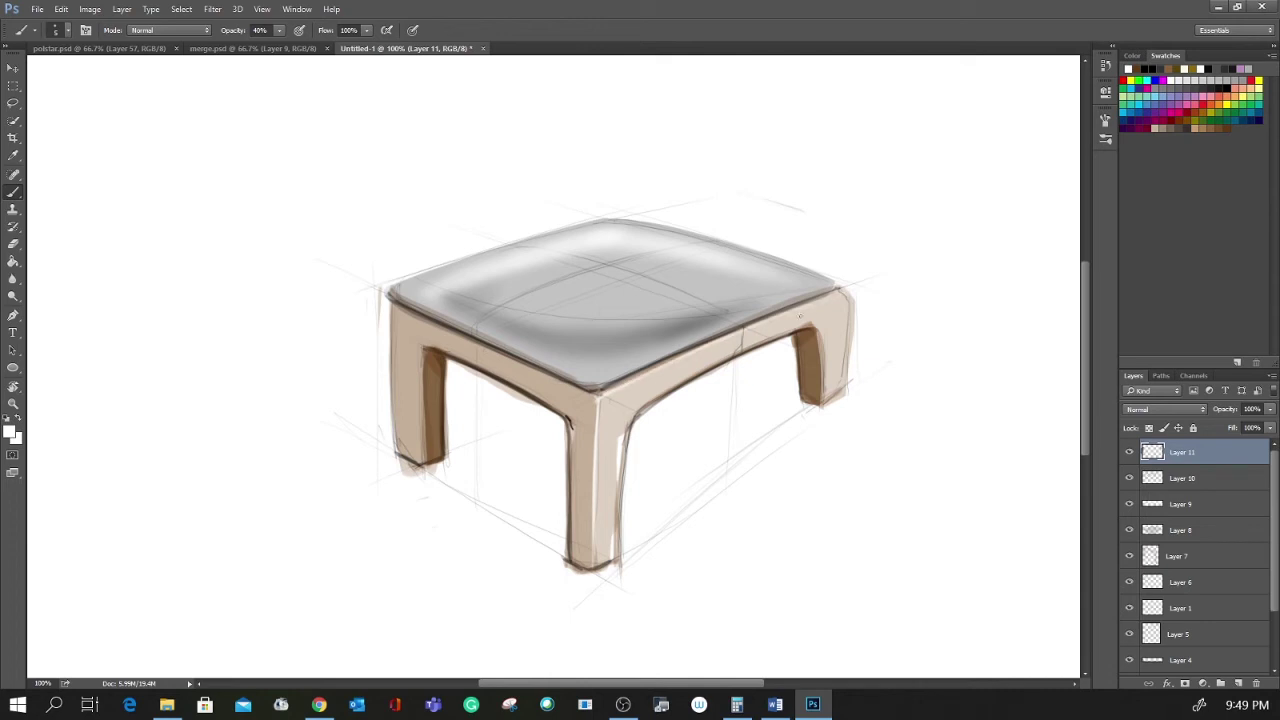
- Paint thin white highlights along the upper edge of the frame's left front rail and down the left leg
key("r")
left_click_drag(864, 390, 634, 211)
left_click_drag(427, 479, 517, 411)
left_click_drag(446, 458, 547, 389)
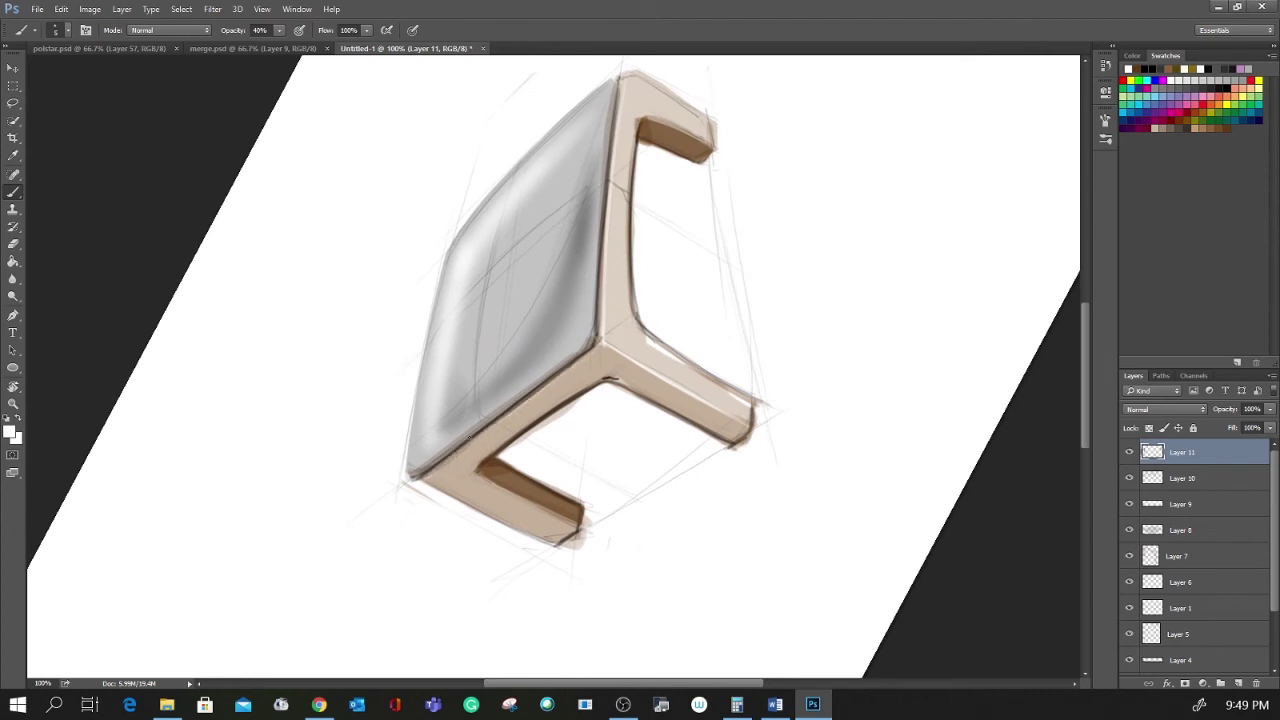
left_click_drag(602, 344, 418, 486)
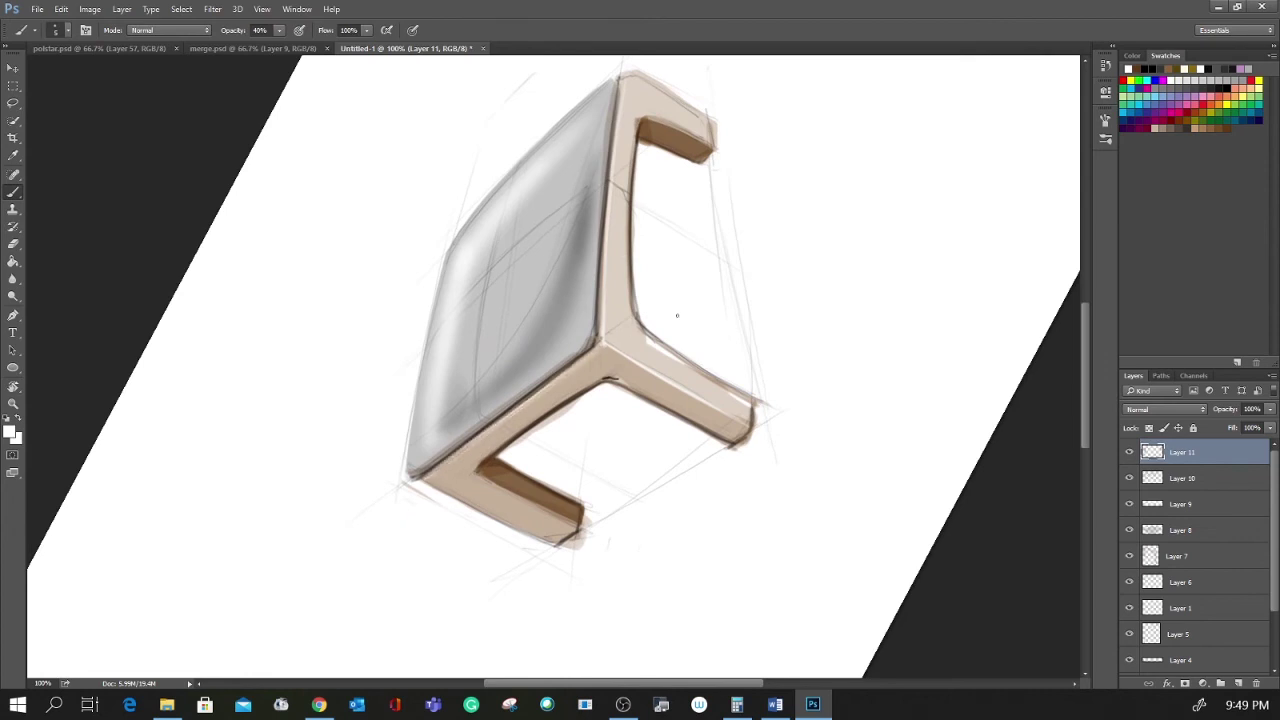
key("Escape")
left_click_drag(421, 406, 424, 468)
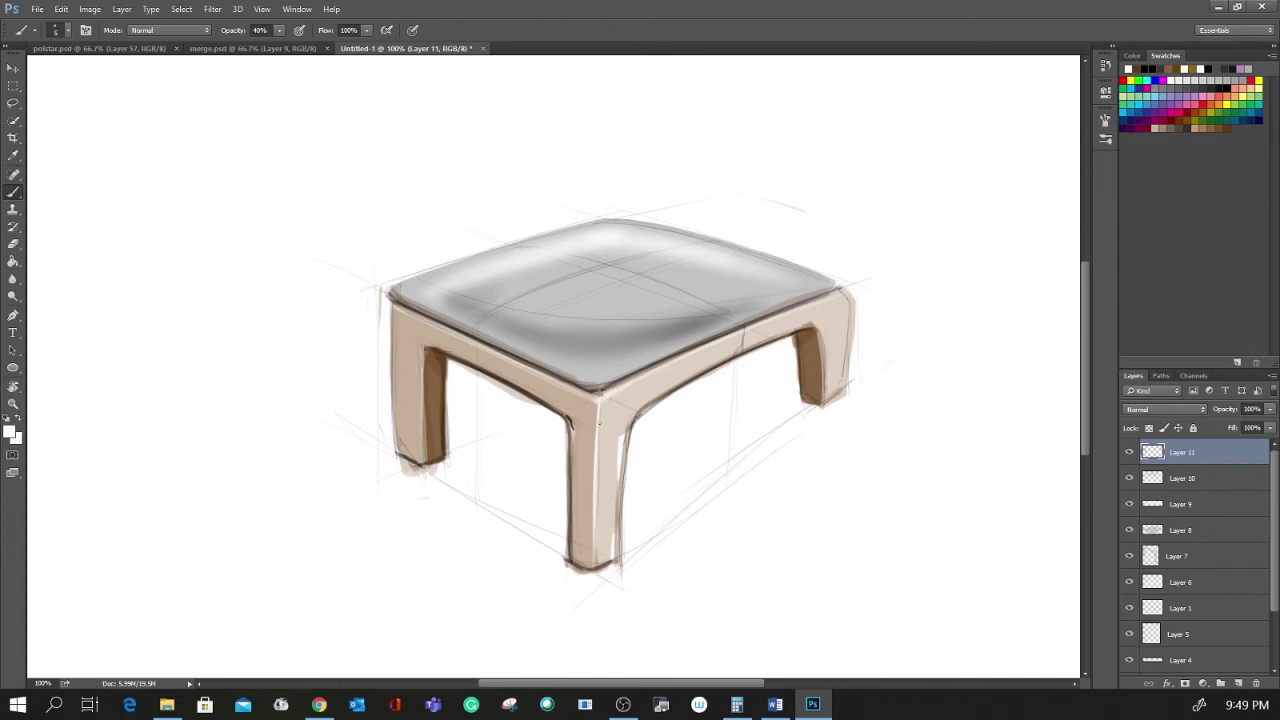
key("r")
mouse_move(738, 465)
left_mouse_down()
mouse_move(771, 423)
mouse_move(760, 283)
mouse_move(623, 337)
left_mouse_up()
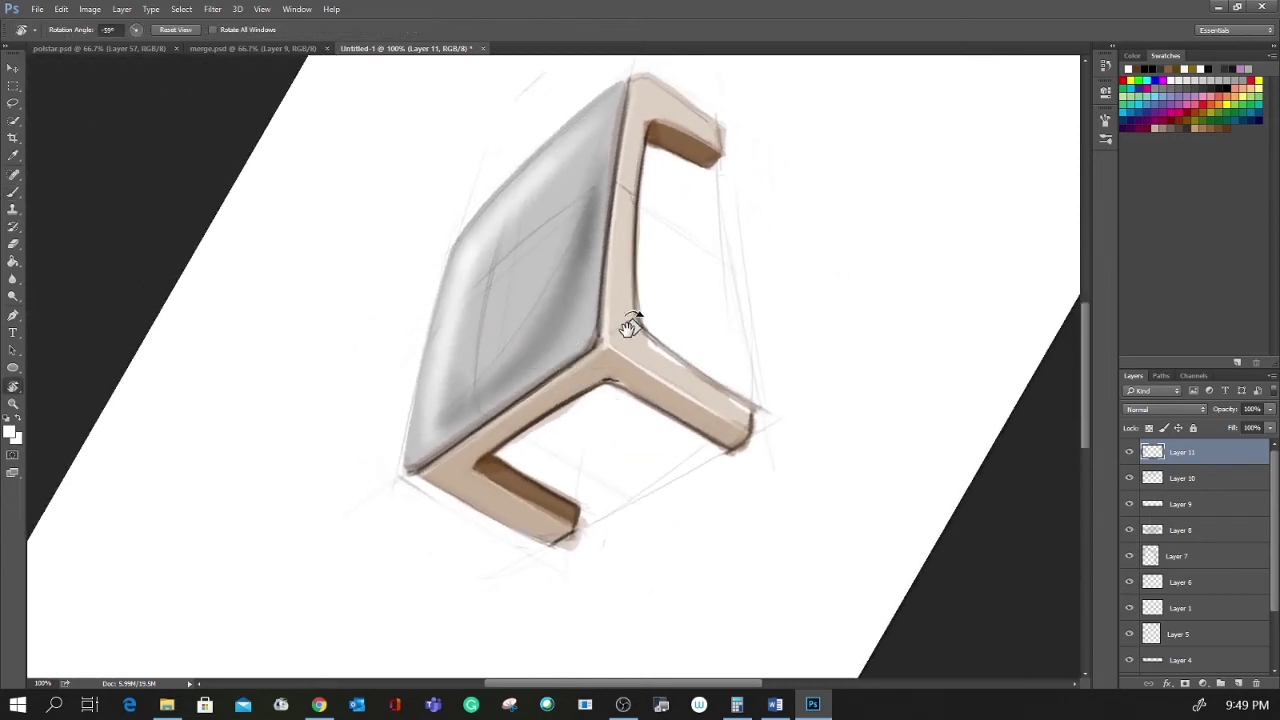
key("b")
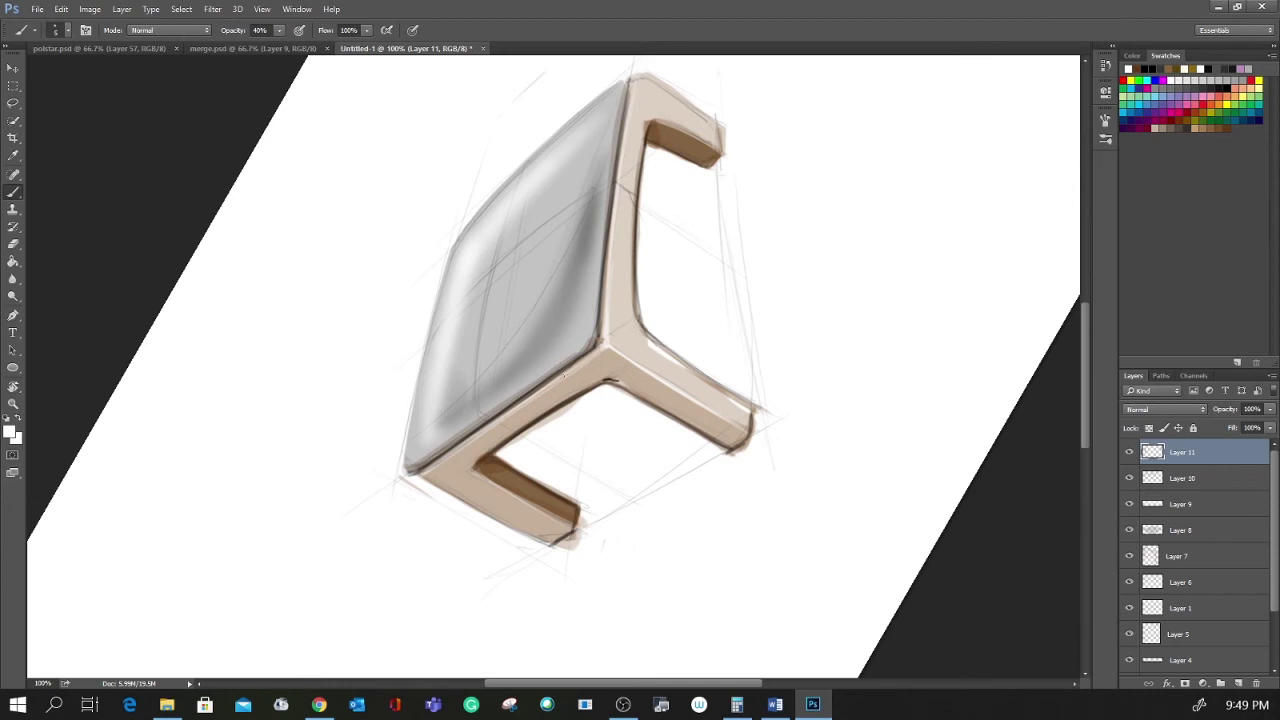
key("Escape")
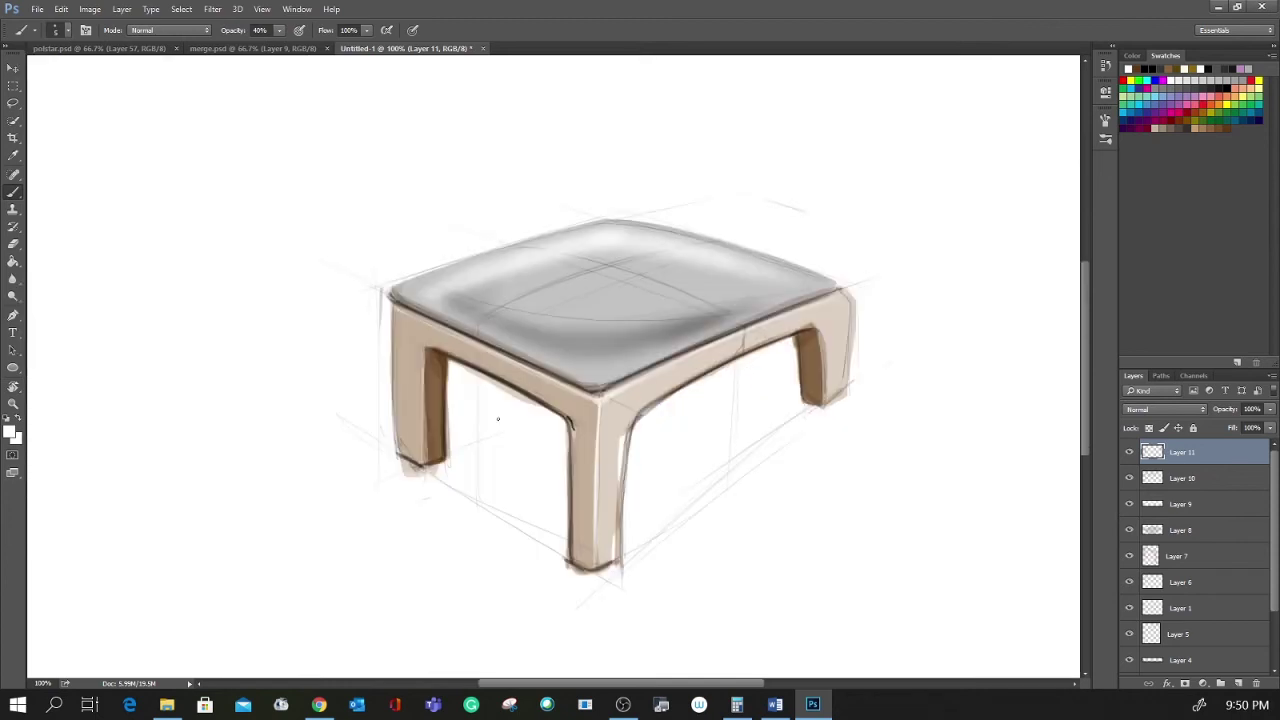
- Sample the leg's brown and draw thin joint lines across the tops of the right, front and left legs
left_click(444, 392, "alt")
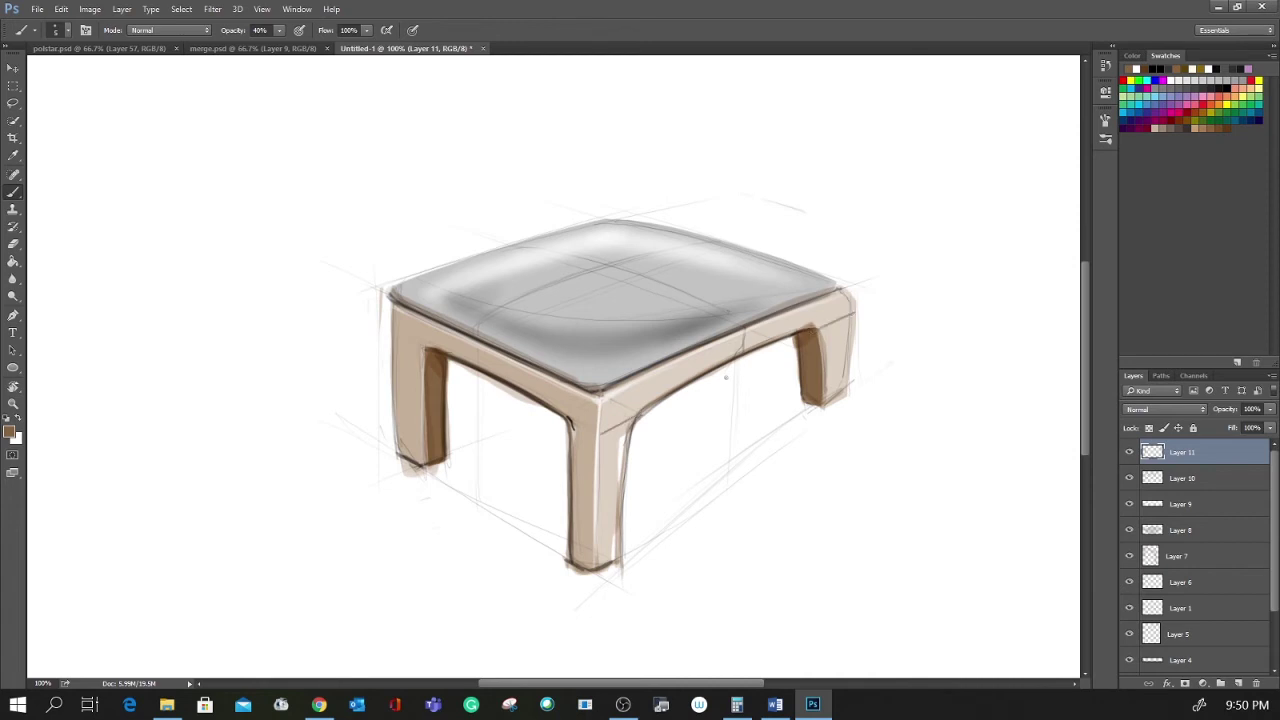
key("r")
mouse_move(818, 430)
left_mouse_down()
mouse_move(829, 286)
mouse_move(811, 206)
mouse_move(800, 220)
left_mouse_up()
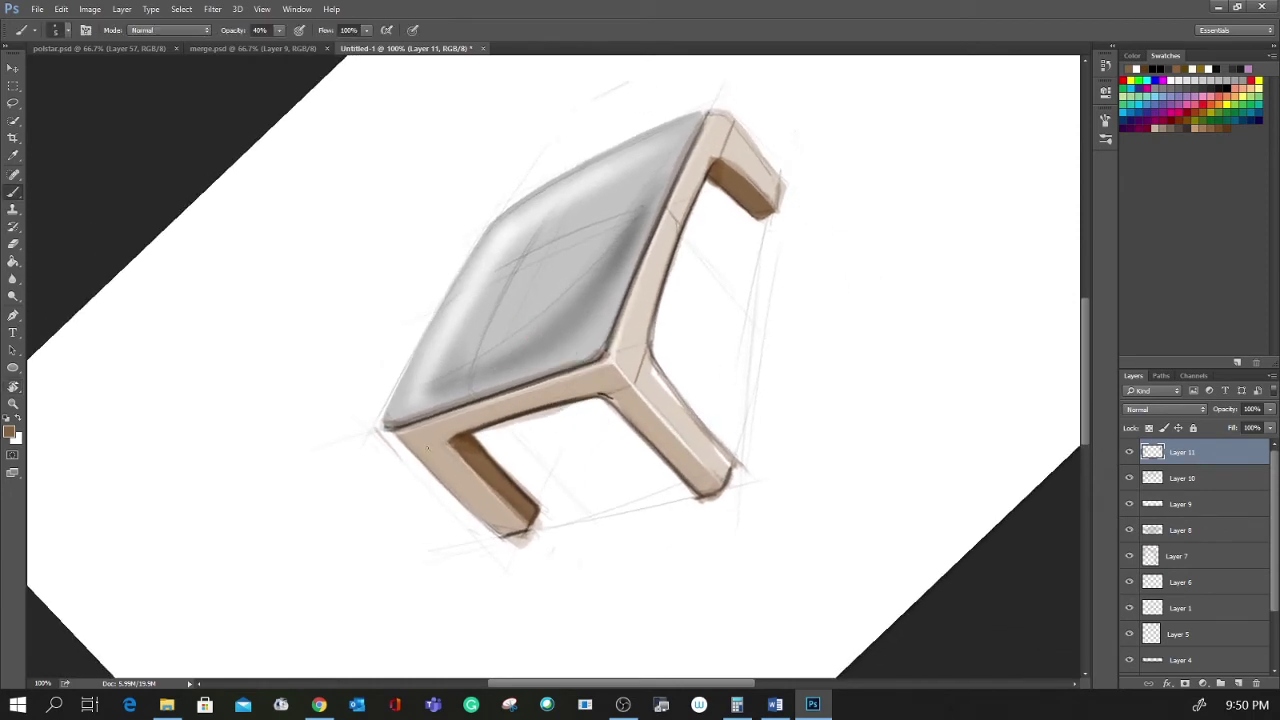
left_click_drag(441, 444, 426, 448)
- Add thin white highlights beside the front leg's joint line and down the right leg's corner edge
left_click(848, 337, "alt")
left_click_drag(612, 389, 627, 396)
key("Escape")
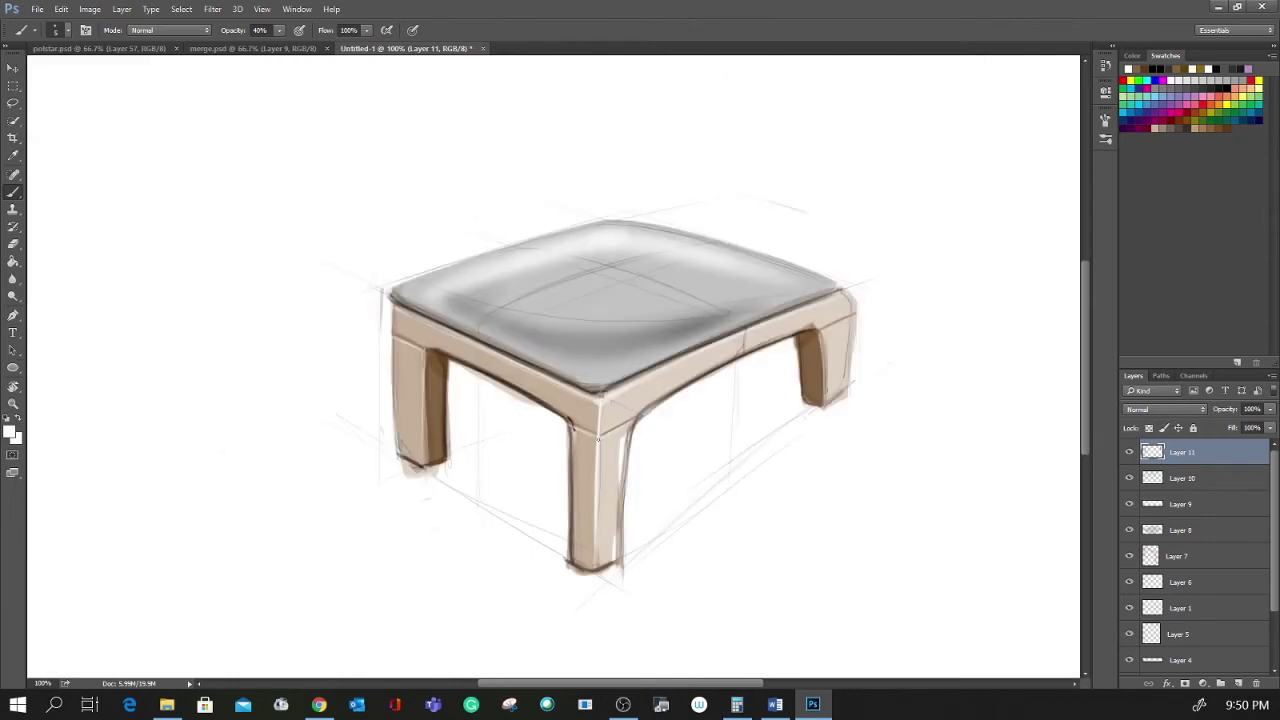
left_click_drag(819, 335, 827, 388)
- Darken the seat's front left edge in black on a new layer above Layer 11, with the canvas view rotated
key("alt")
left_click(1217, 83)
left_click(1216, 76)
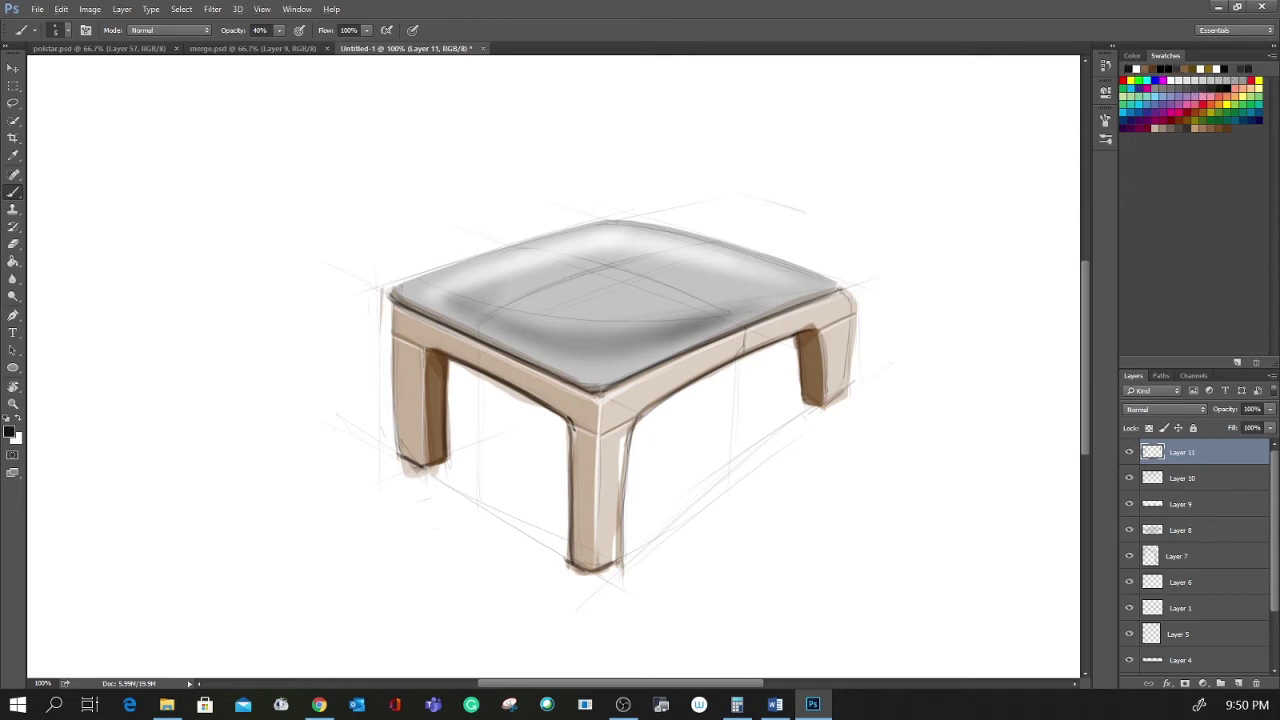
key("ctrl+shift+n")
key("Return")
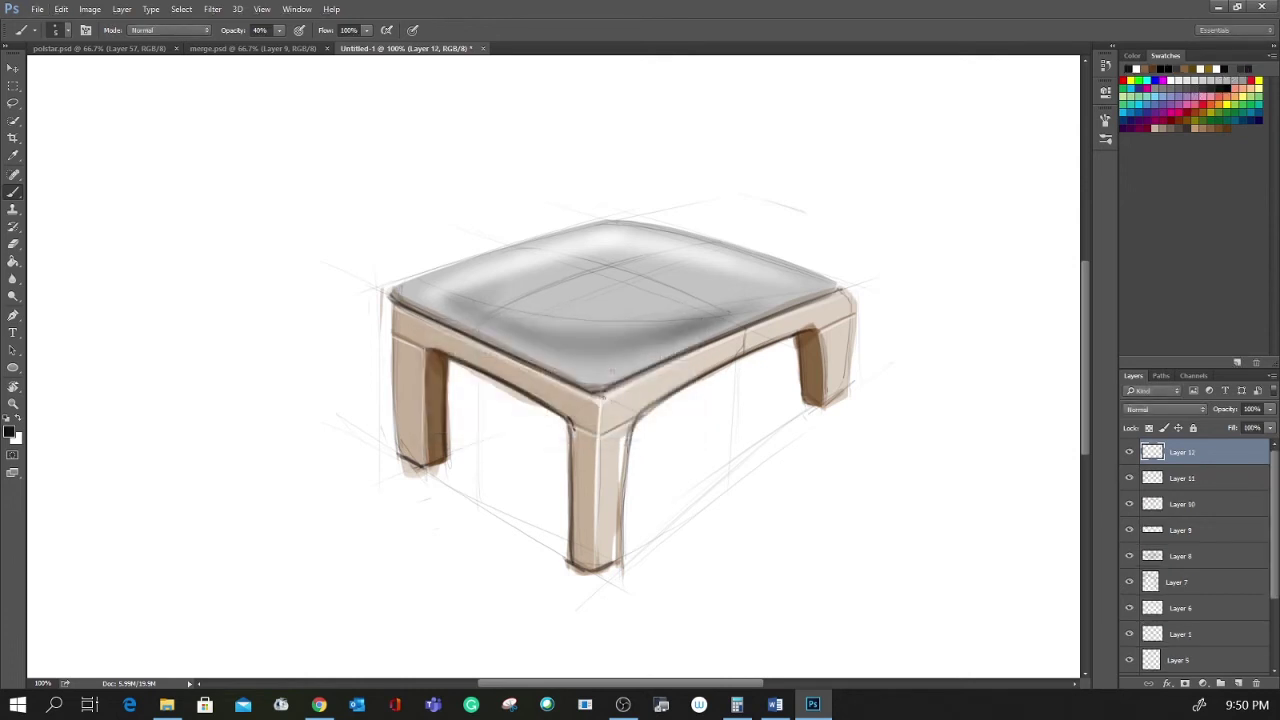
mouse_move(602, 391)
left_mouse_down()
mouse_move(744, 329)
mouse_move(766, 386)
mouse_move(486, 509)
left_mouse_up()
key("r")
key("b")
left_click_drag(508, 393, 689, 272)
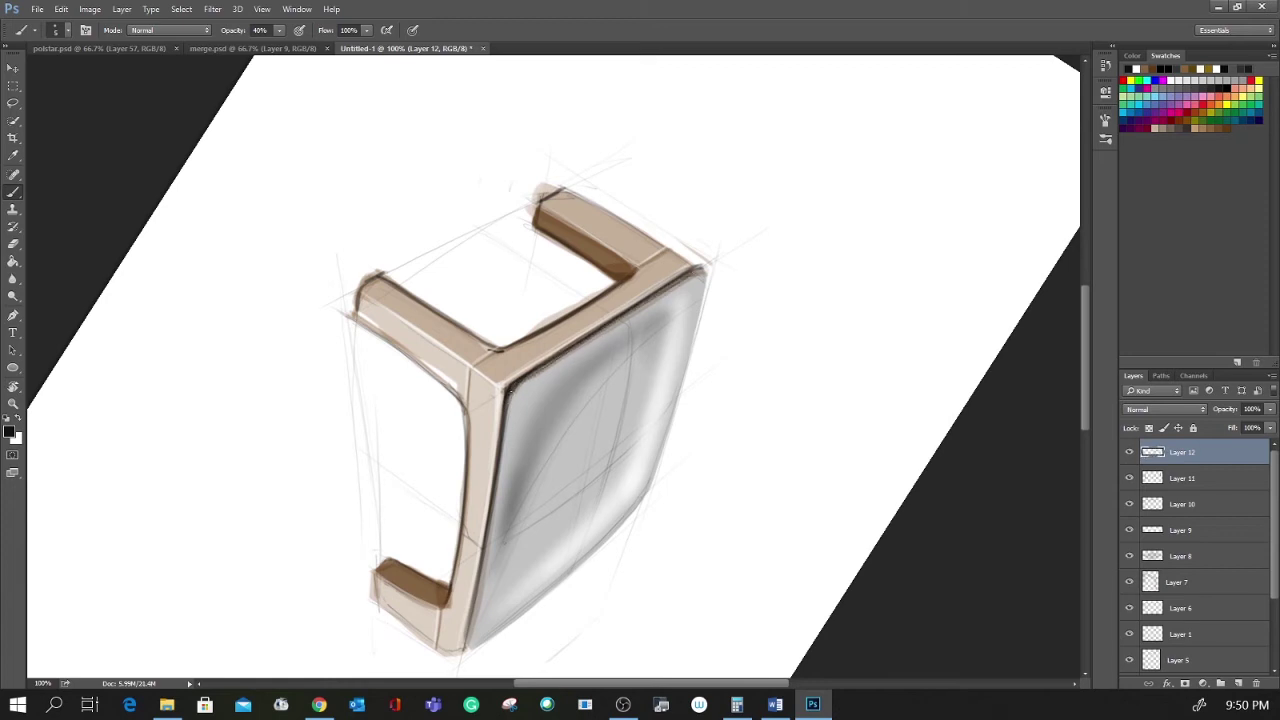
- Darken the seat's front left edge, the left leg's inner edge and the bottoms of the left and front legs in black
left_click_drag(530, 374, 688, 274)
key("Escape")
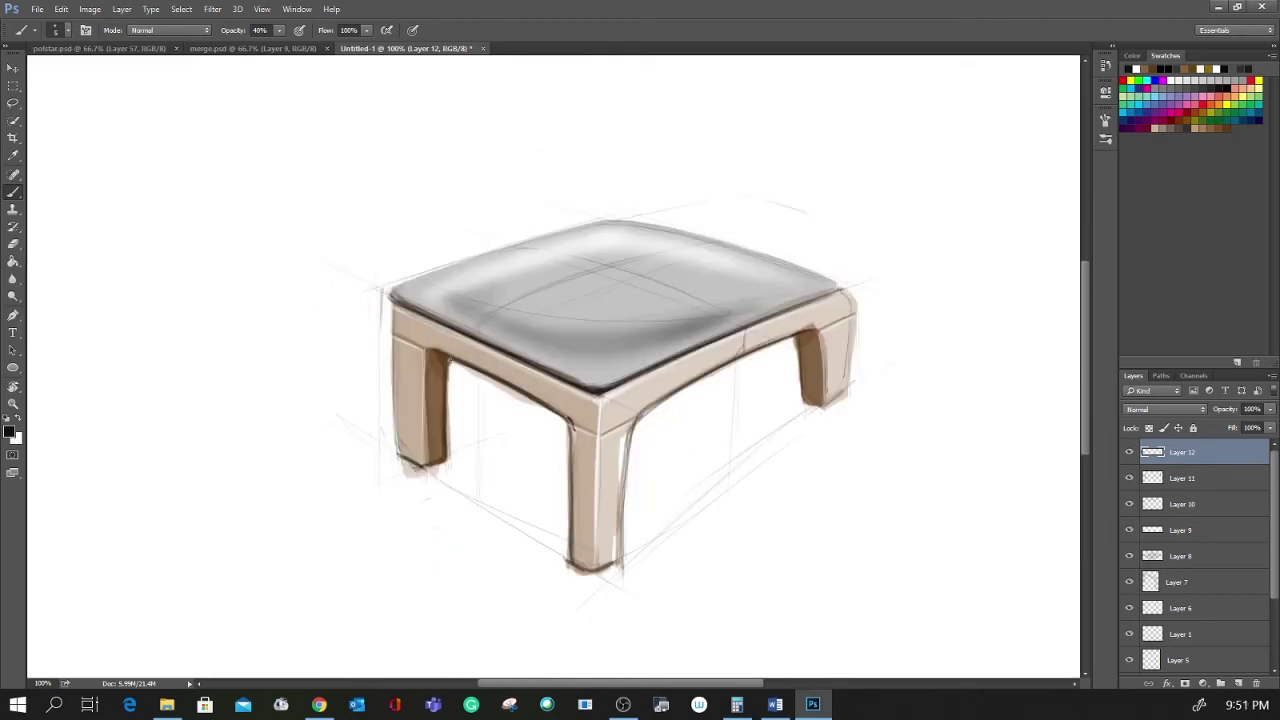
left_click_drag(448, 368, 449, 412)
left_click_drag(400, 456, 442, 480)
mouse_move(570, 562)
left_mouse_down()
mouse_move(596, 574)
mouse_move(618, 563)
mouse_move(716, 484)
left_mouse_up()
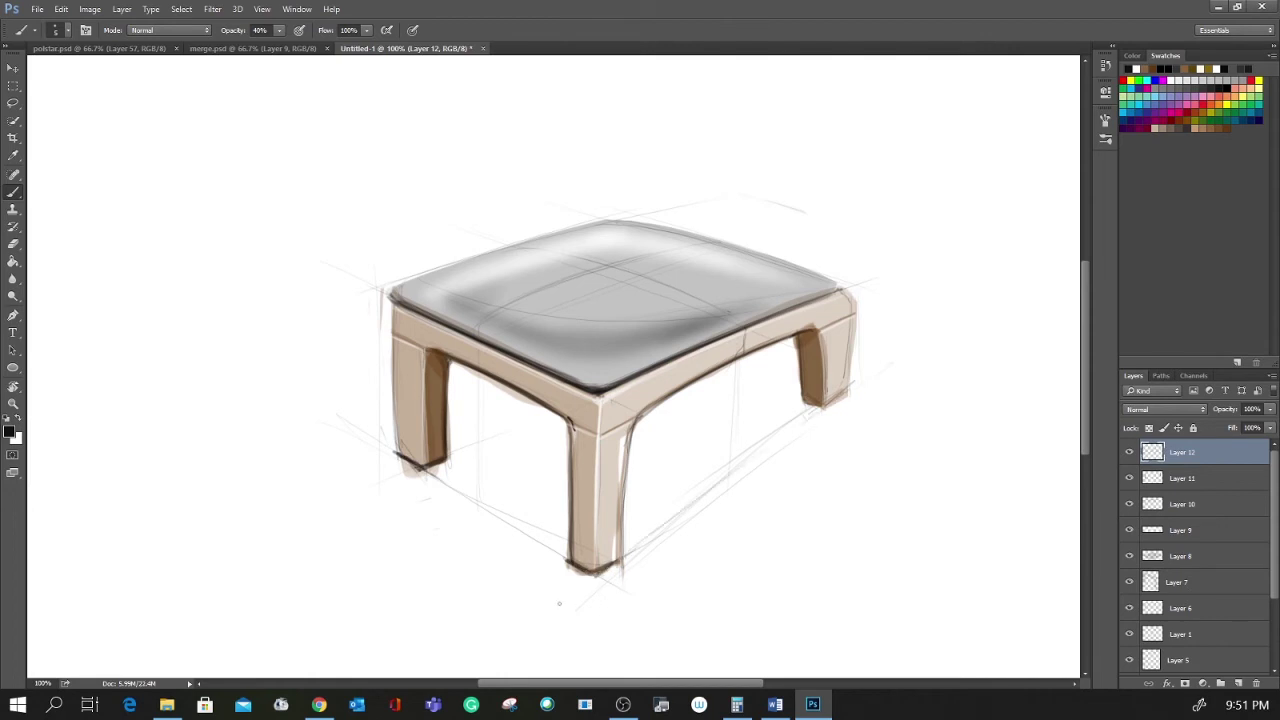
- Darken the right leg's bottom and inner edge and deepen the shadow at the top of the left leg's inner face
left_click_drag(840, 395, 804, 406)
left_click_drag(806, 338, 808, 333)
mouse_move(798, 397)
left_mouse_down()
mouse_move(795, 340)
mouse_move(801, 405)
left_mouse_up()
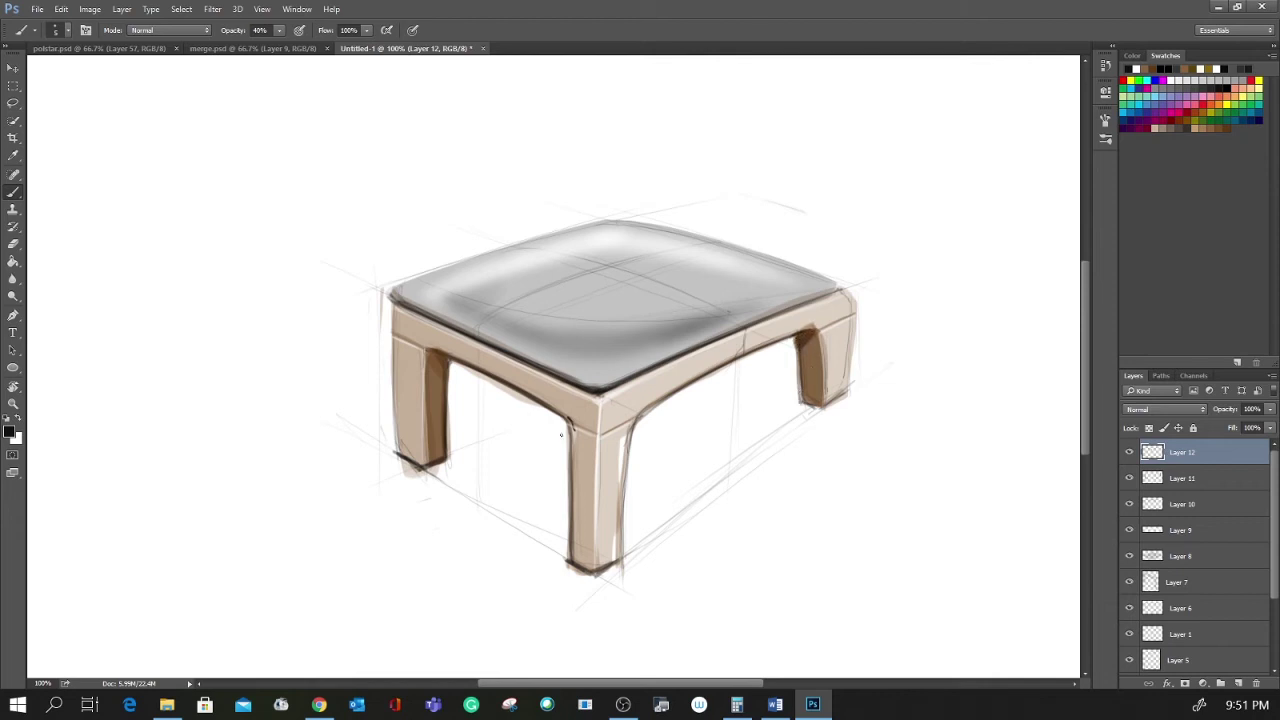
left_click_drag(430, 358, 442, 366)
key("r")
left_click_drag(843, 457, 871, 229)
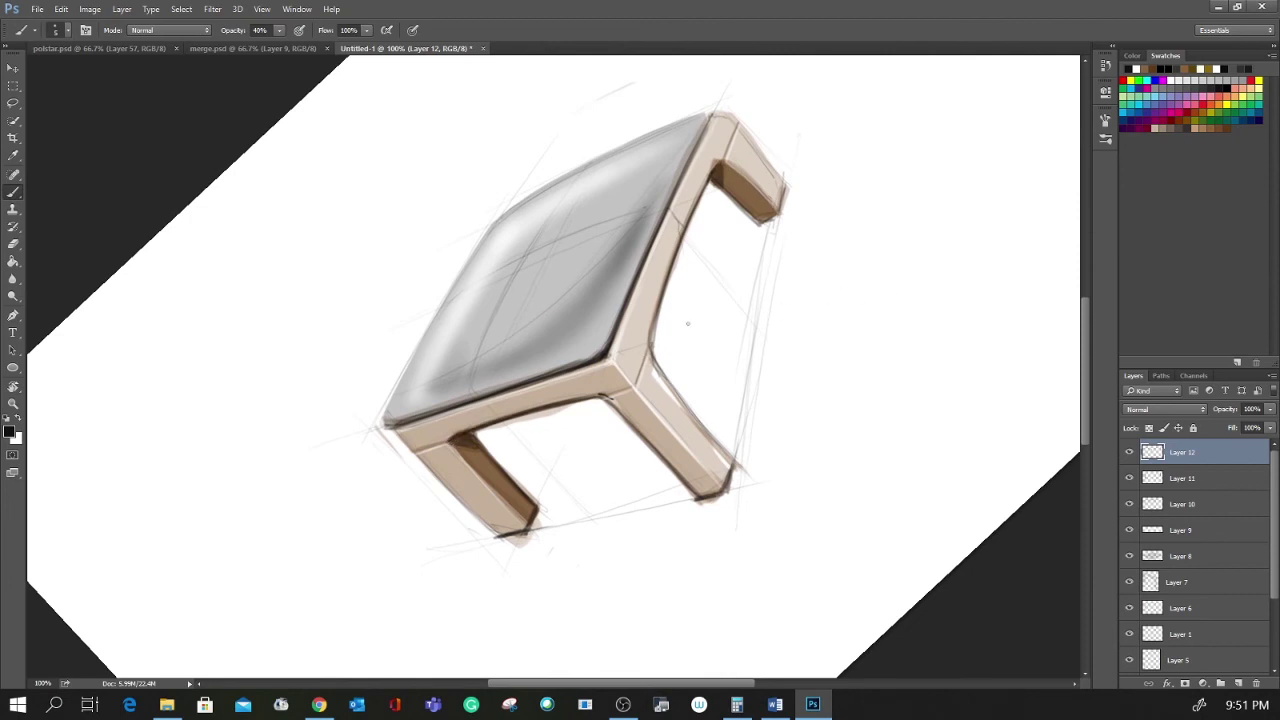
key("Escape")
left_click_drag(664, 516, 636, 484)
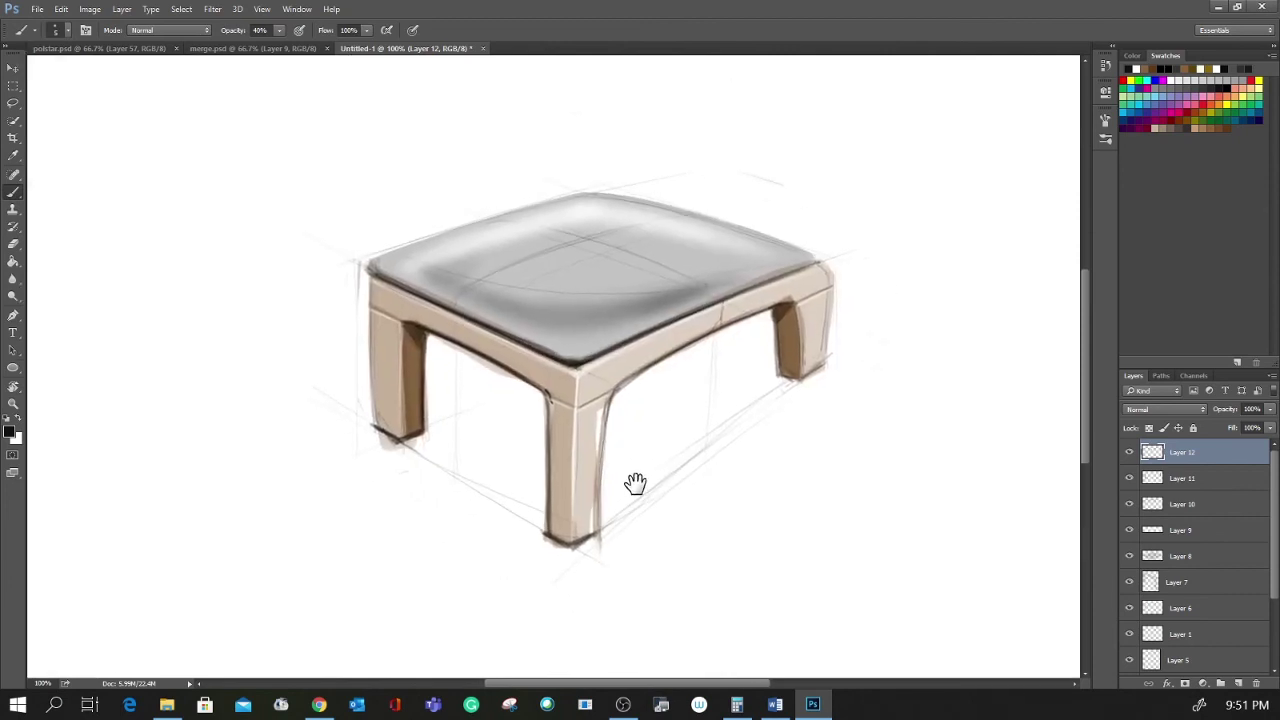
- Draw dark brown wood grain on the left and front legs with a 5 px brush on a new layer
left_click(1227, 128)
key("ctrl+shift+alt+n")
right_click(780, 333)
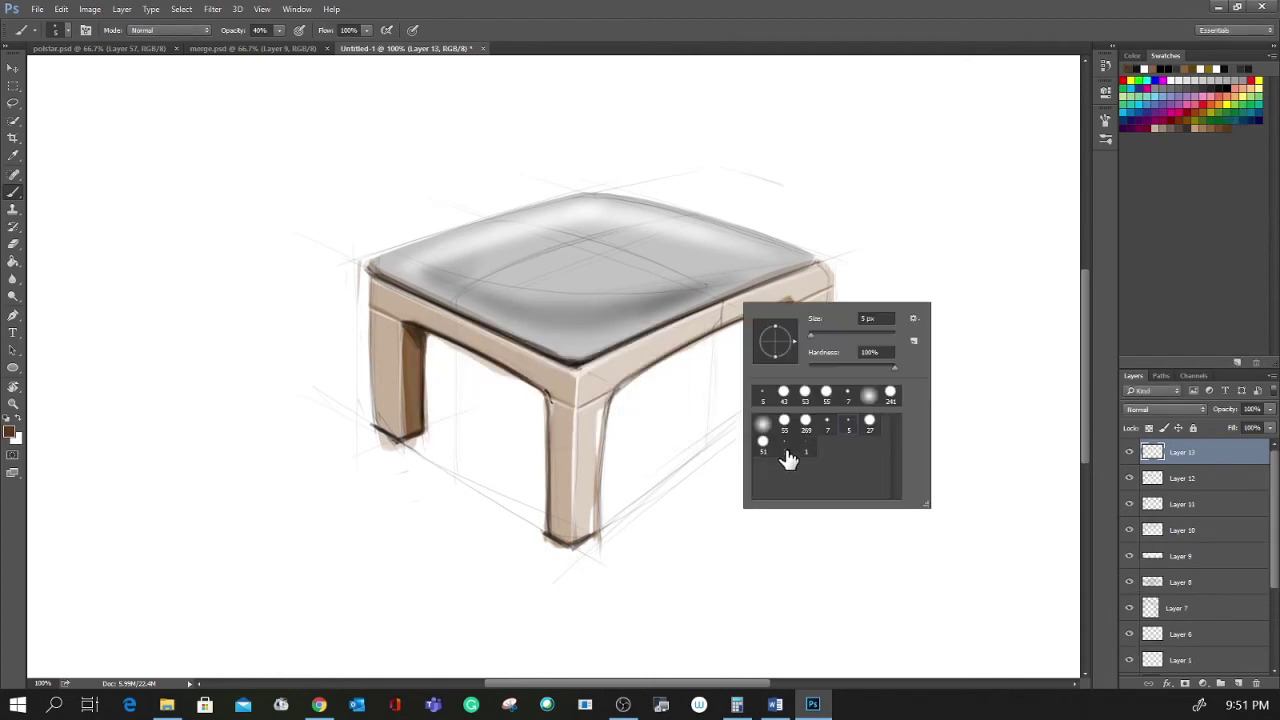
left_click(763, 395)
left_click_drag(380, 317, 379, 418)
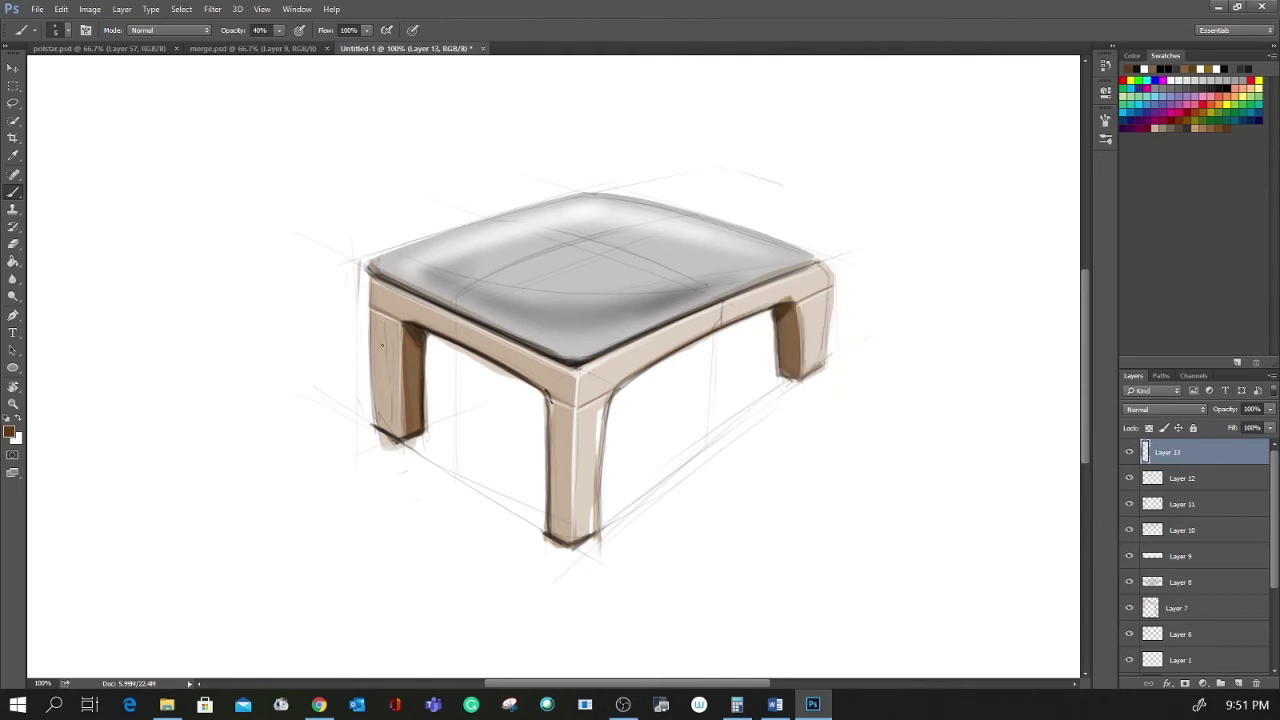
left_click_drag(382, 418, 382, 398)
left_click_drag(584, 467, 586, 523)
left_click_drag(589, 415, 587, 454)
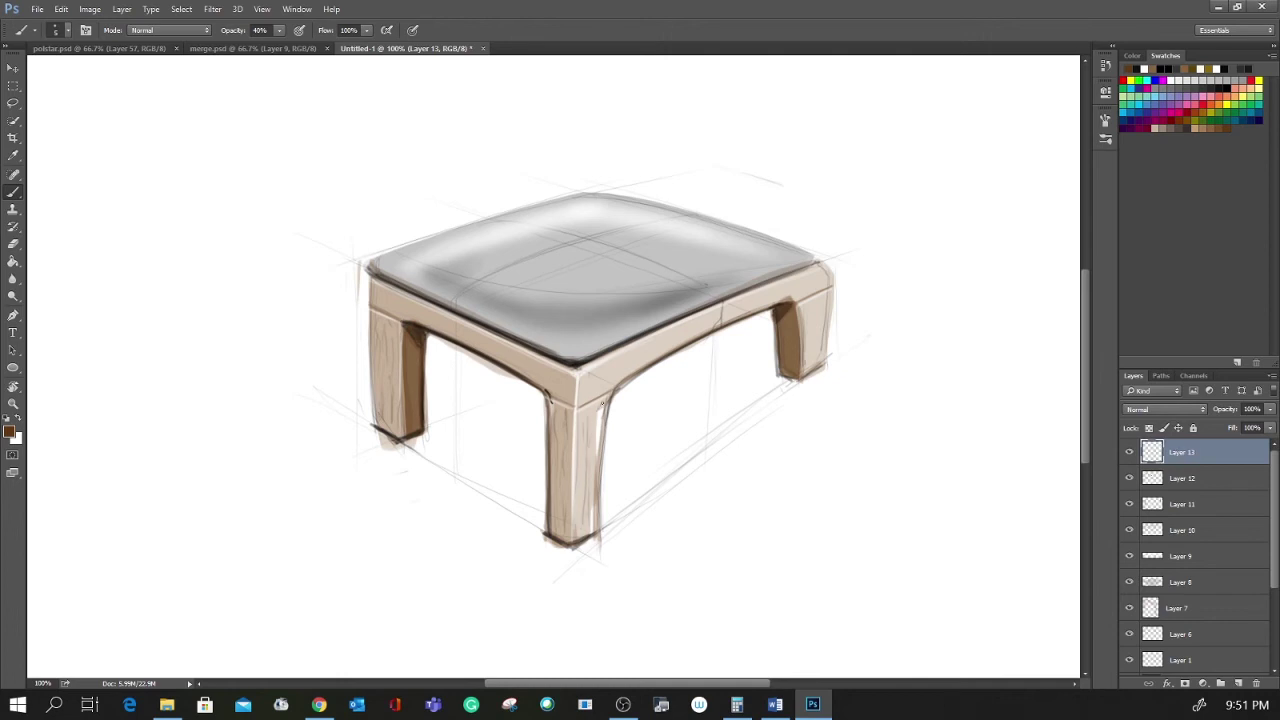
- Draw brown wood grain on the right leg and the frame's right front rail, and add knots on the front leg
left_click_drag(818, 322, 818, 346)
left_click_drag(825, 296, 826, 316)
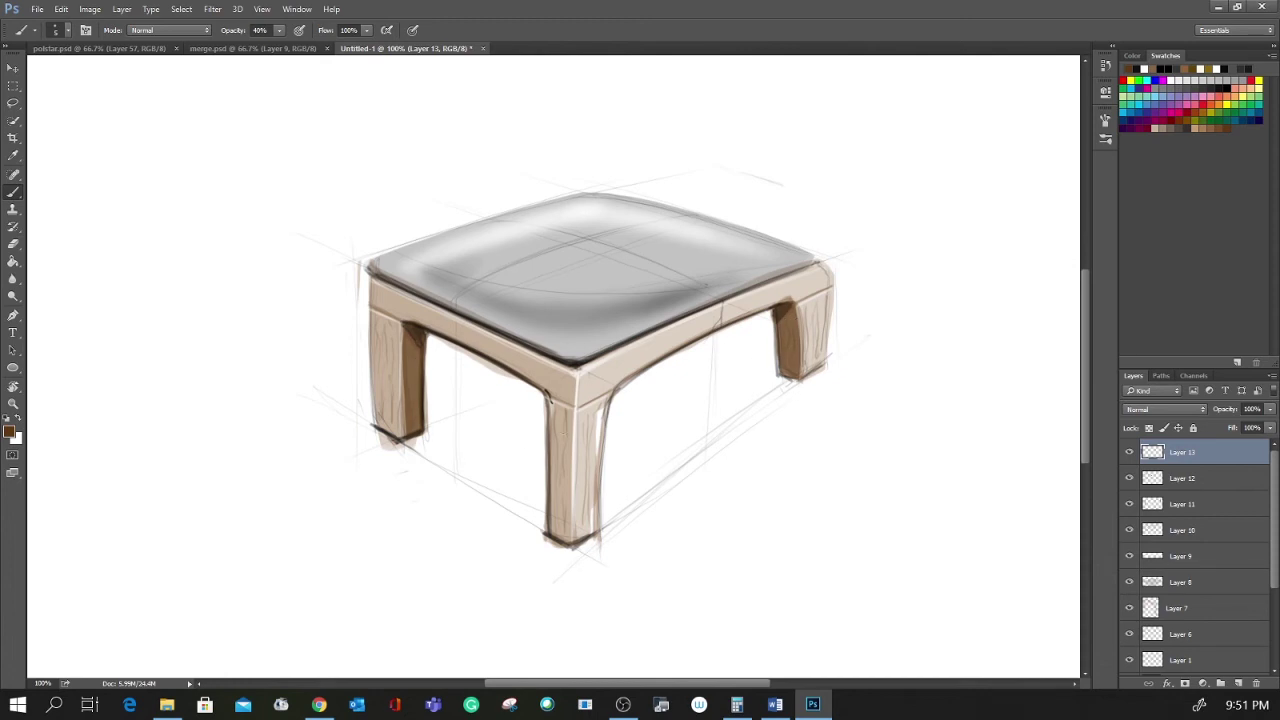
left_click_drag(566, 448, 562, 500)
mouse_move(687, 339)
left_mouse_down()
mouse_move(582, 392)
mouse_move(680, 328)
left_mouse_up()
left_click_drag(752, 298, 808, 287)
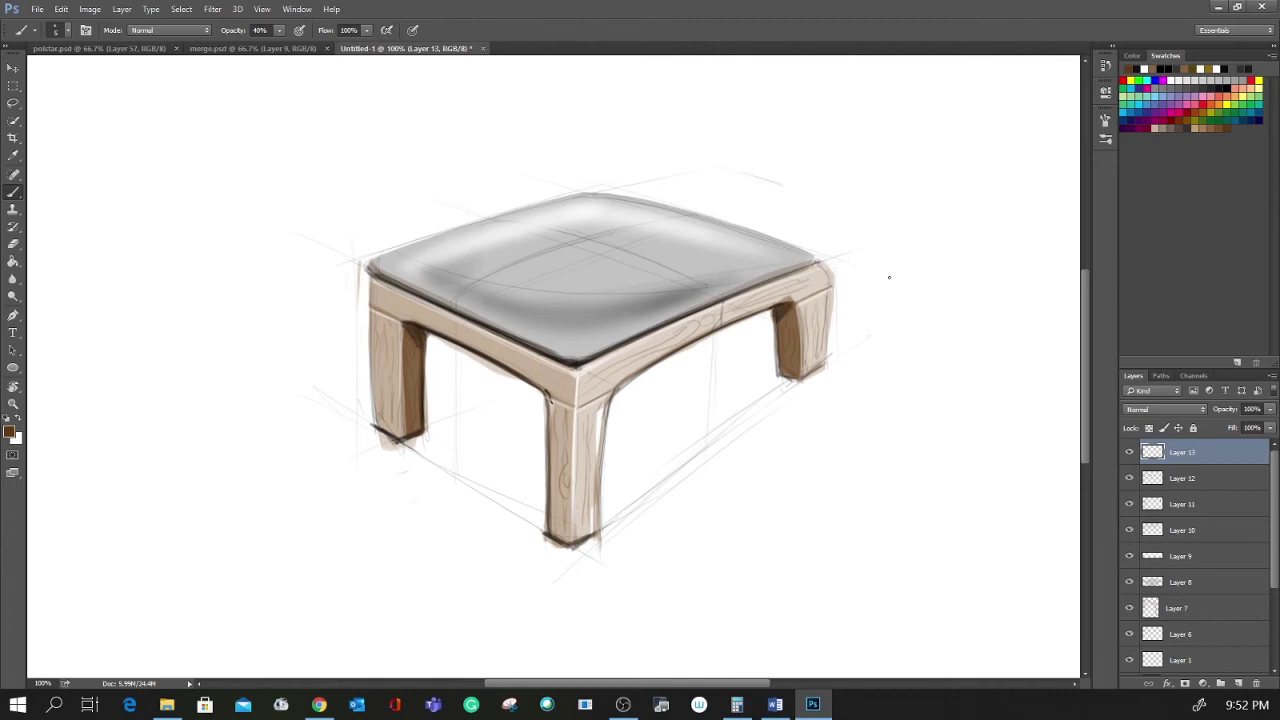
- Draw brown wood grain with knots along the frame's left front rail, rotating the canvas for the strokes
key("r")
mouse_move(812, 345)
left_mouse_down()
mouse_move(774, 229)
mouse_move(708, 152)
left_mouse_up()
key("b")
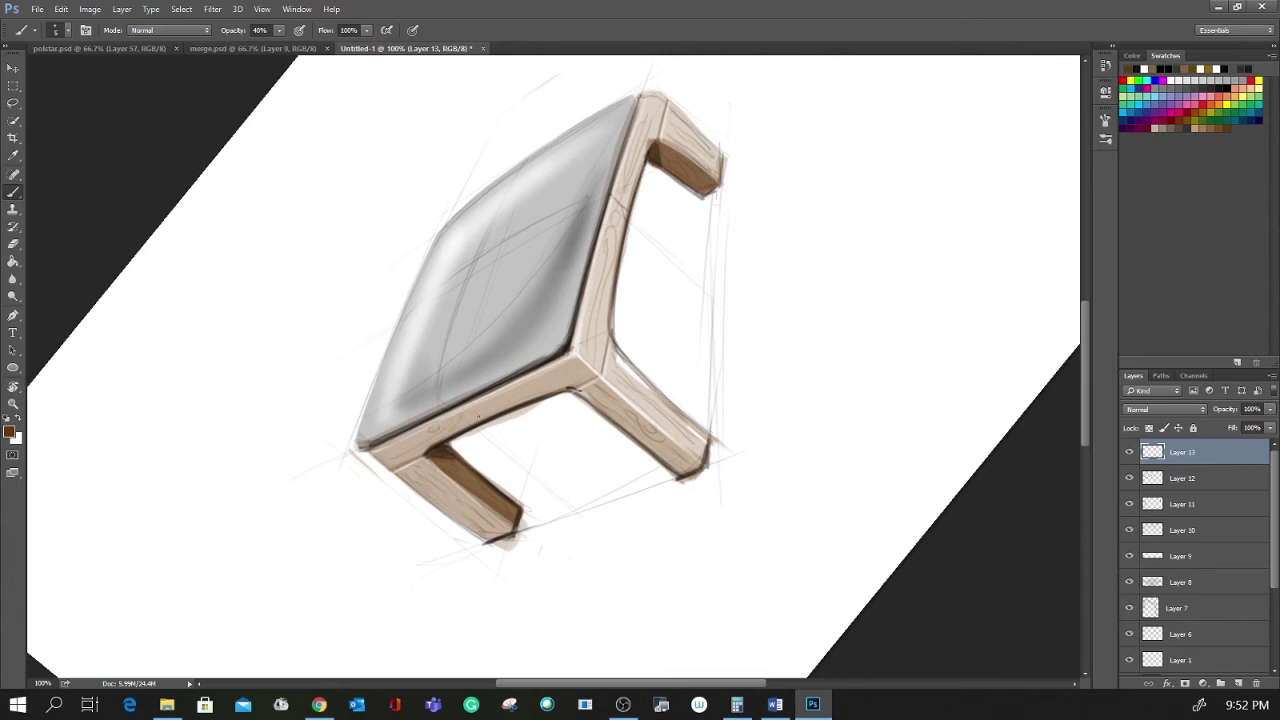
left_click_drag(490, 398, 521, 392)
key("Escape")
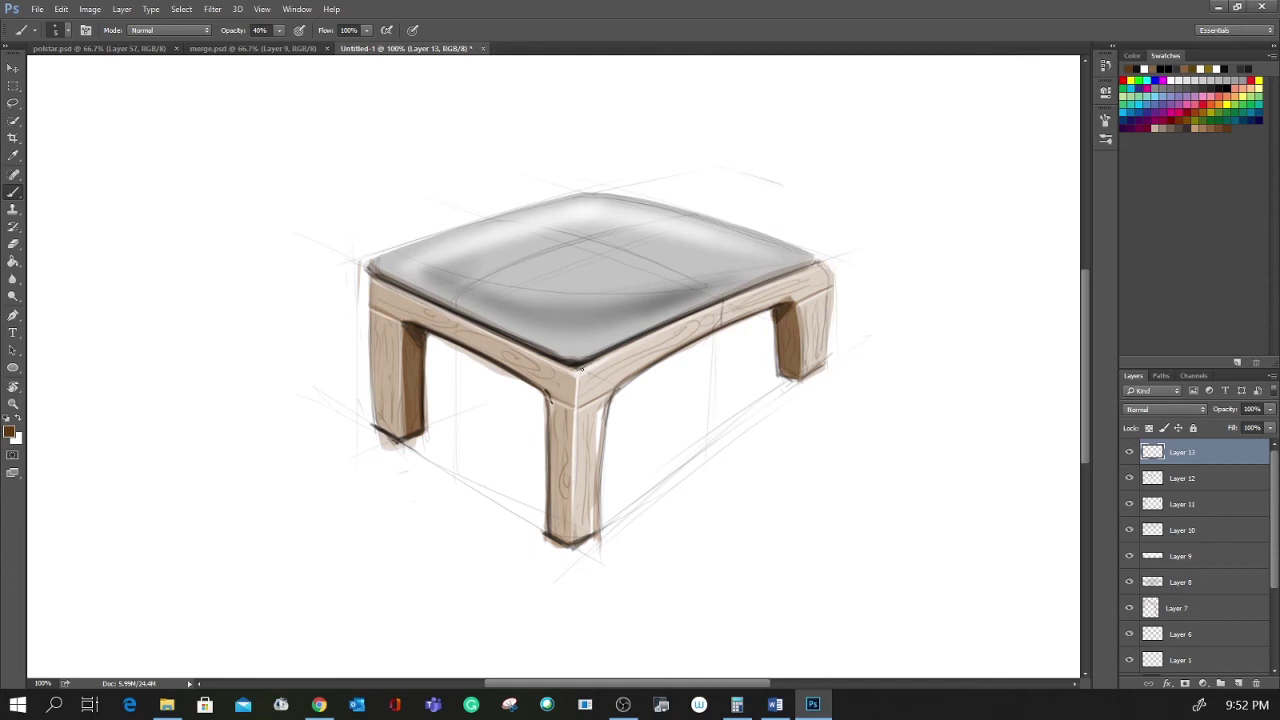
key("r")
left_click_drag(765, 325, 505, 533)
key("b")
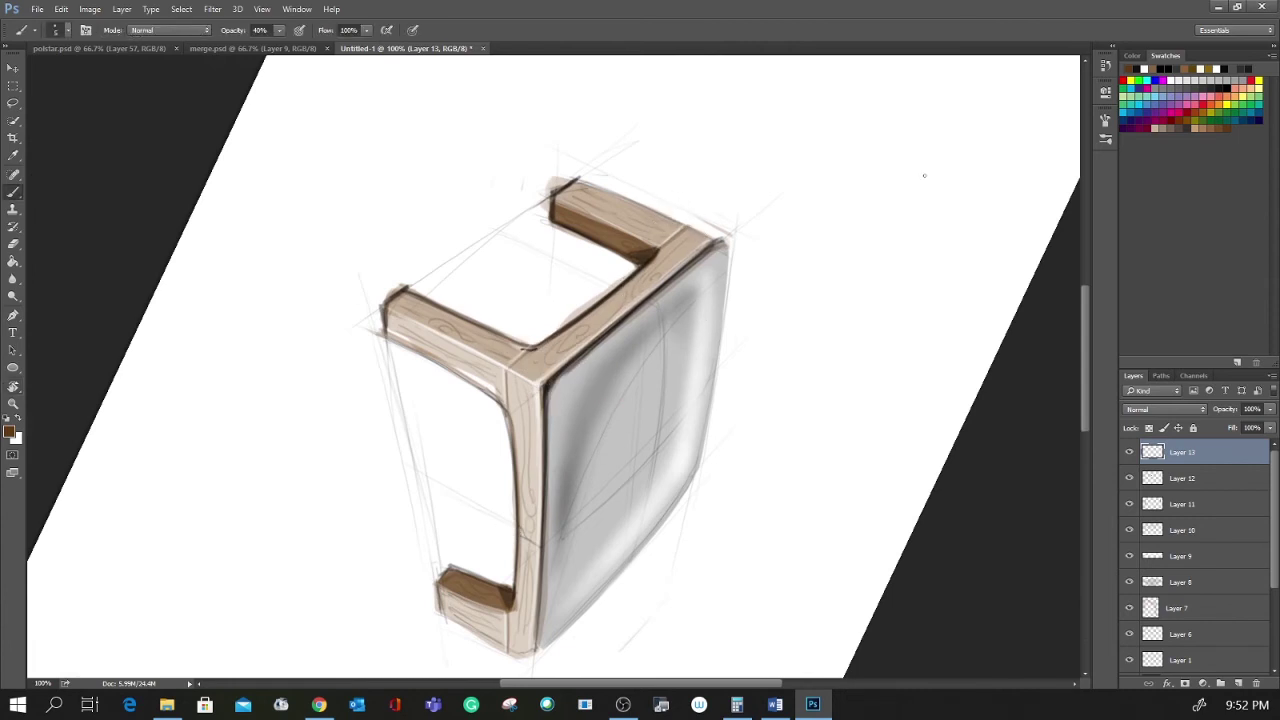
key("Escape")
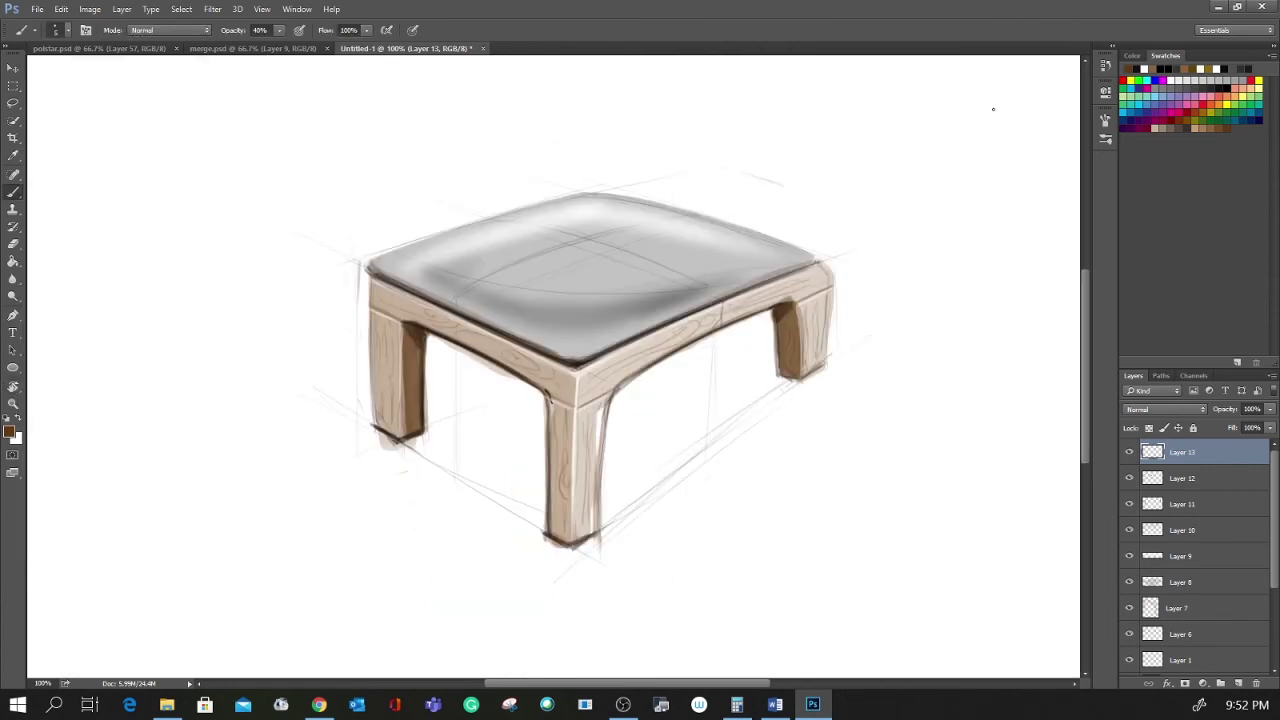
- Draw a dashed black stitching line along the seat's front right edge on a new layer
left_click(1226, 70)
key("ctrl+shift+n")
key("Return")
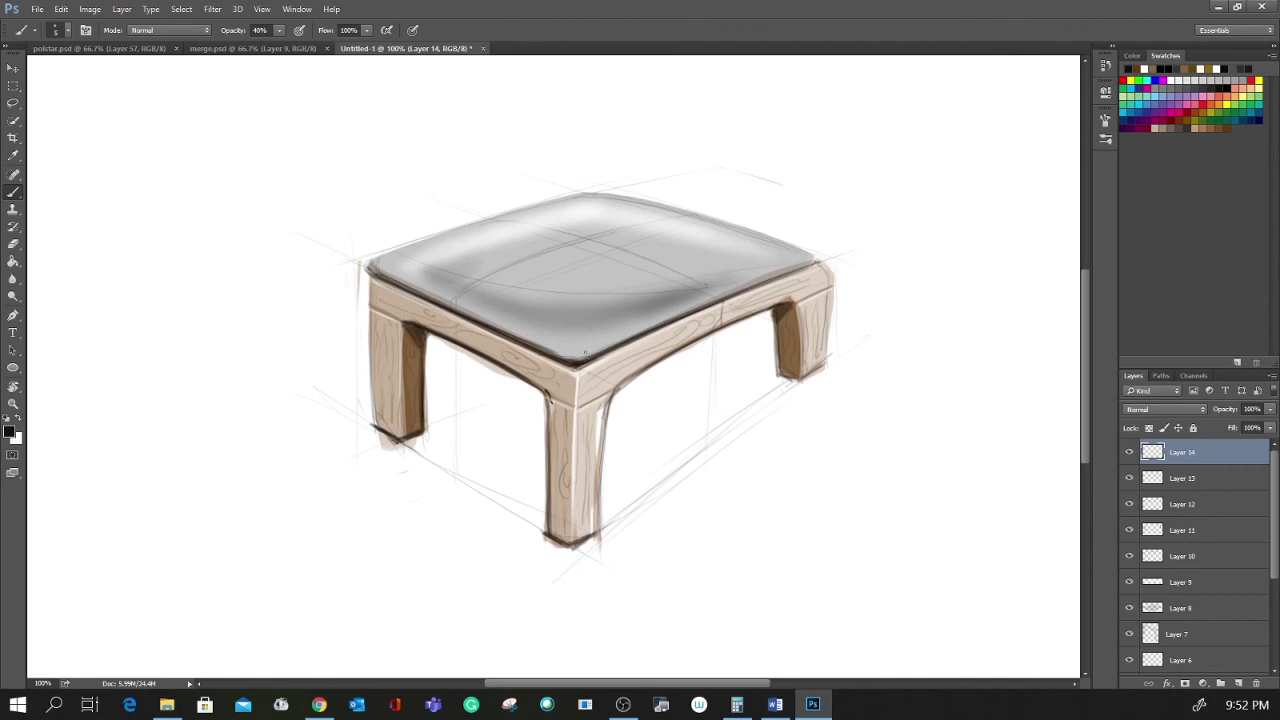
mouse_move(582, 353)
left_mouse_down()
mouse_move(632, 334)
mouse_move(646, 326)
left_mouse_up()
left_click_drag(653, 323, 768, 277)
- Continue the dashed black stitching along the seat's front left edge, using a rotated view at 200%
key("r")
left_click_drag(846, 369, 878, 266)
key("ctrl+plus")
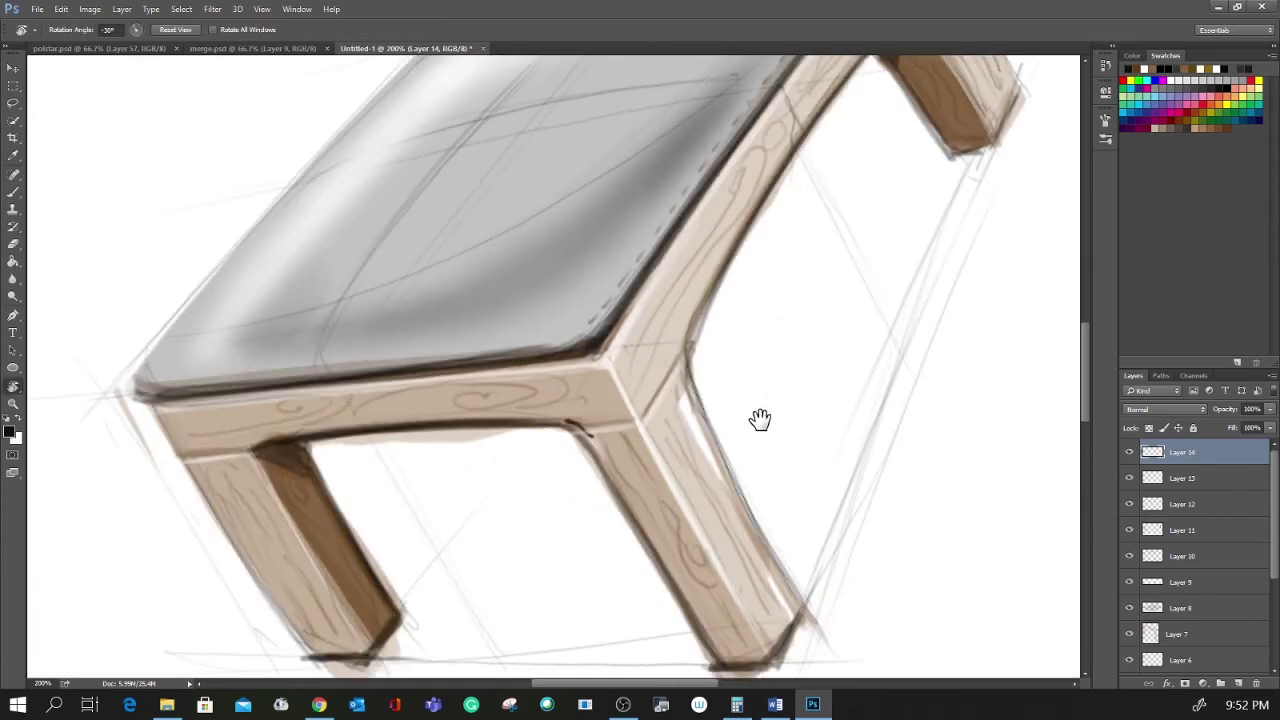
left_click_drag(760, 420, 832, 437)
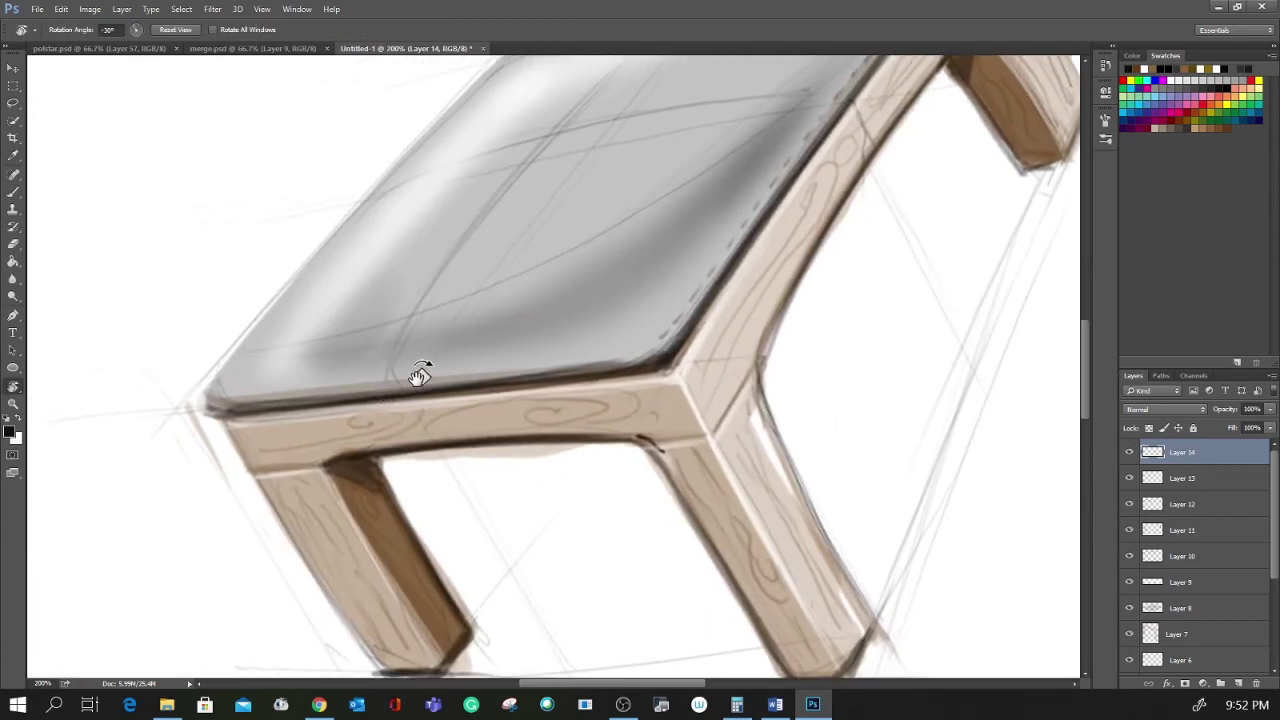
key("b")
mouse_move(218, 395)
left_mouse_down()
mouse_move(594, 352)
mouse_move(545, 368)
mouse_move(641, 349)
mouse_move(677, 322)
left_mouse_up()
key("Escape")
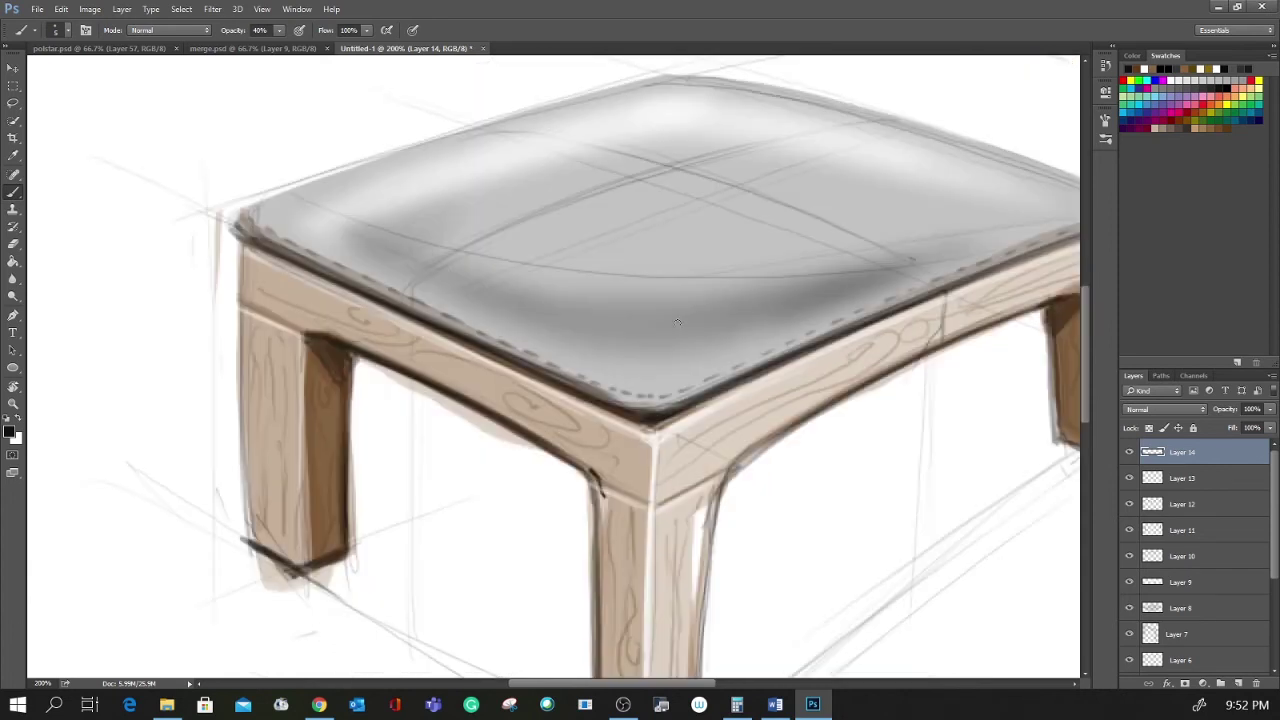
key("ctrl+minus")
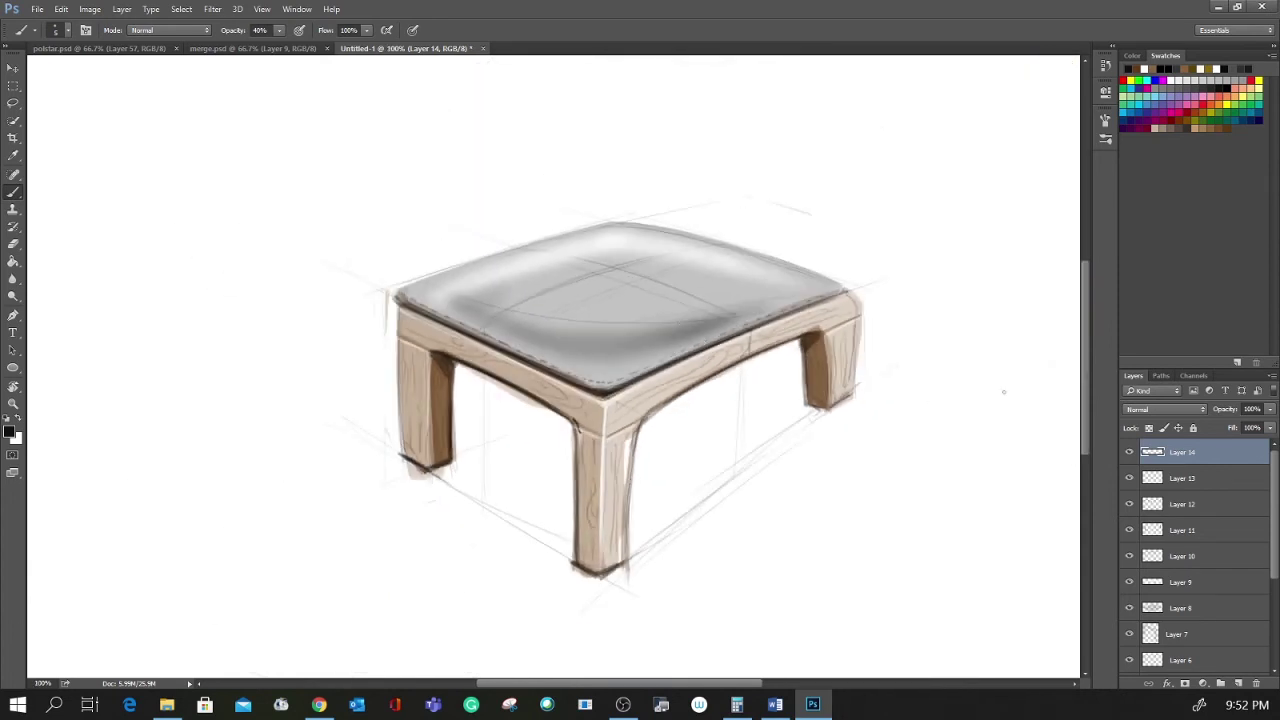
- Duplicate the stitching layer and nudge the copy slightly off the original, to X 893.50 px and Y 503.50 px
left_click_drag(1203, 452, 1240, 685)
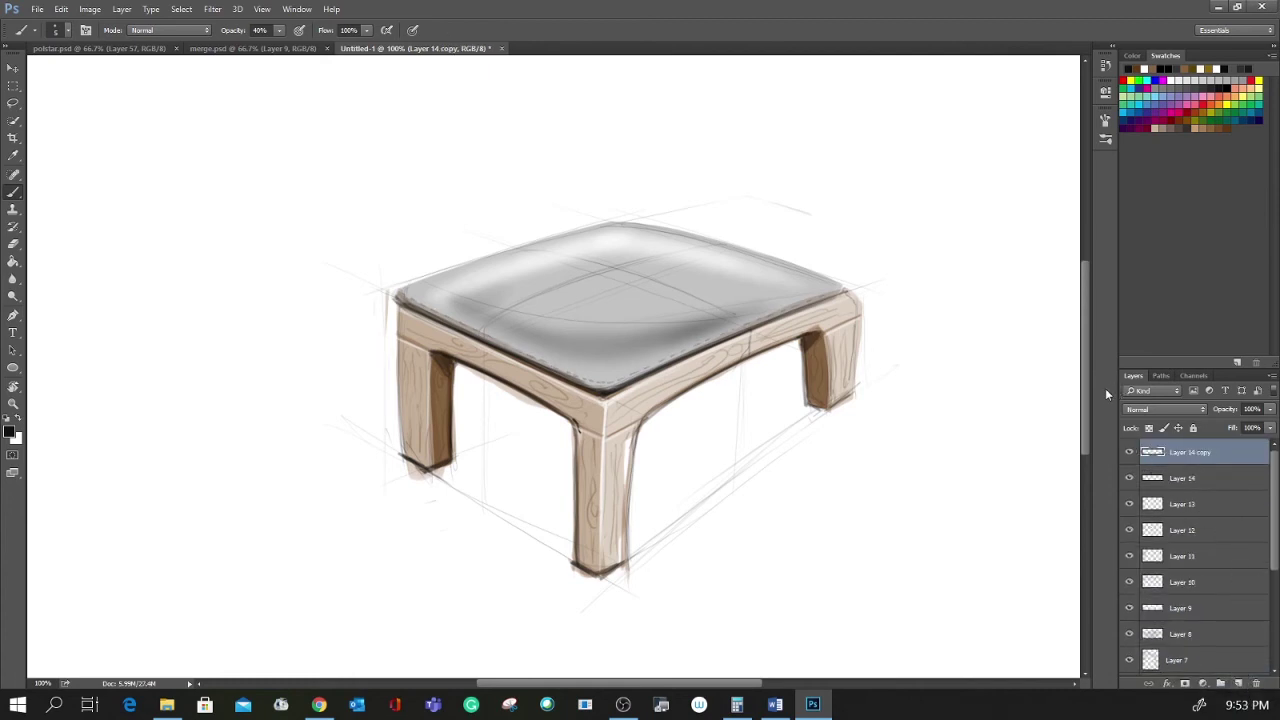
key("ctrl+t")
key("Up")
key("Up")
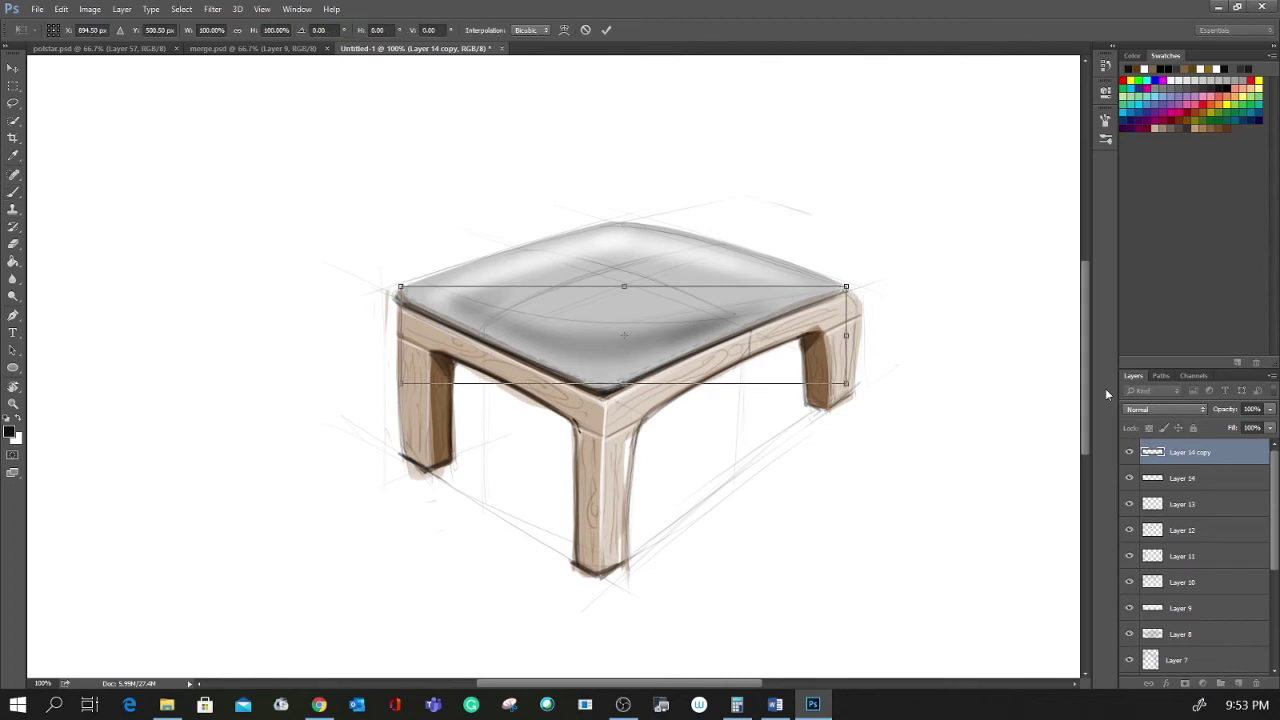
key("Left")
key("Down")
key("Down")
key("Down")
key("Down")
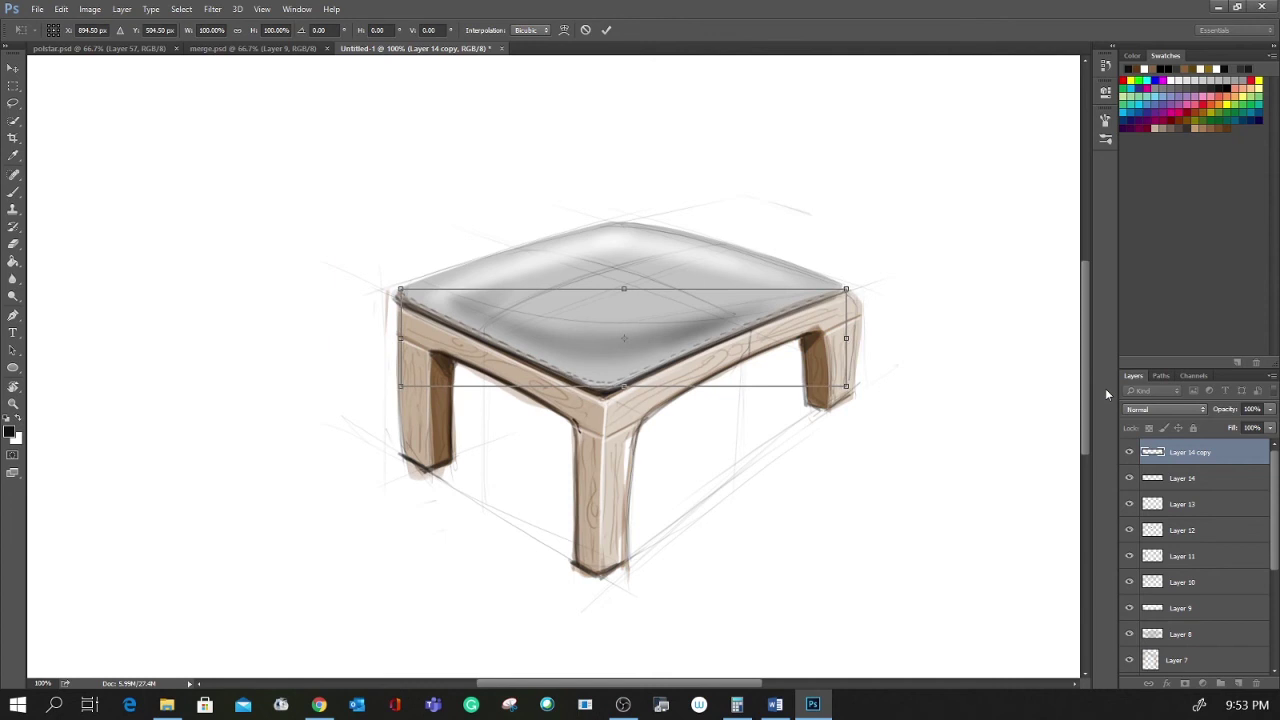
key("Up")
key("b")
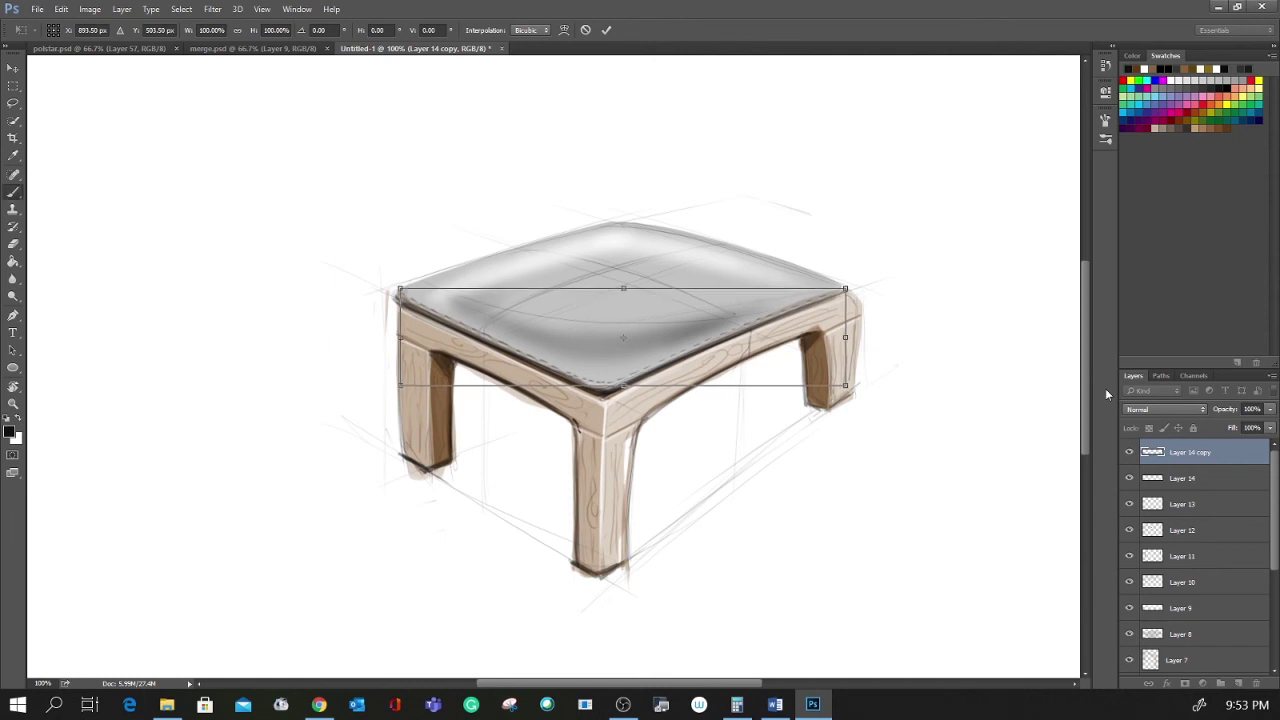
- Outline the seat's left corner and back left edge and the left leg's outer edge in black on a new layer
key("ctrl+shift+n")
key("Return")
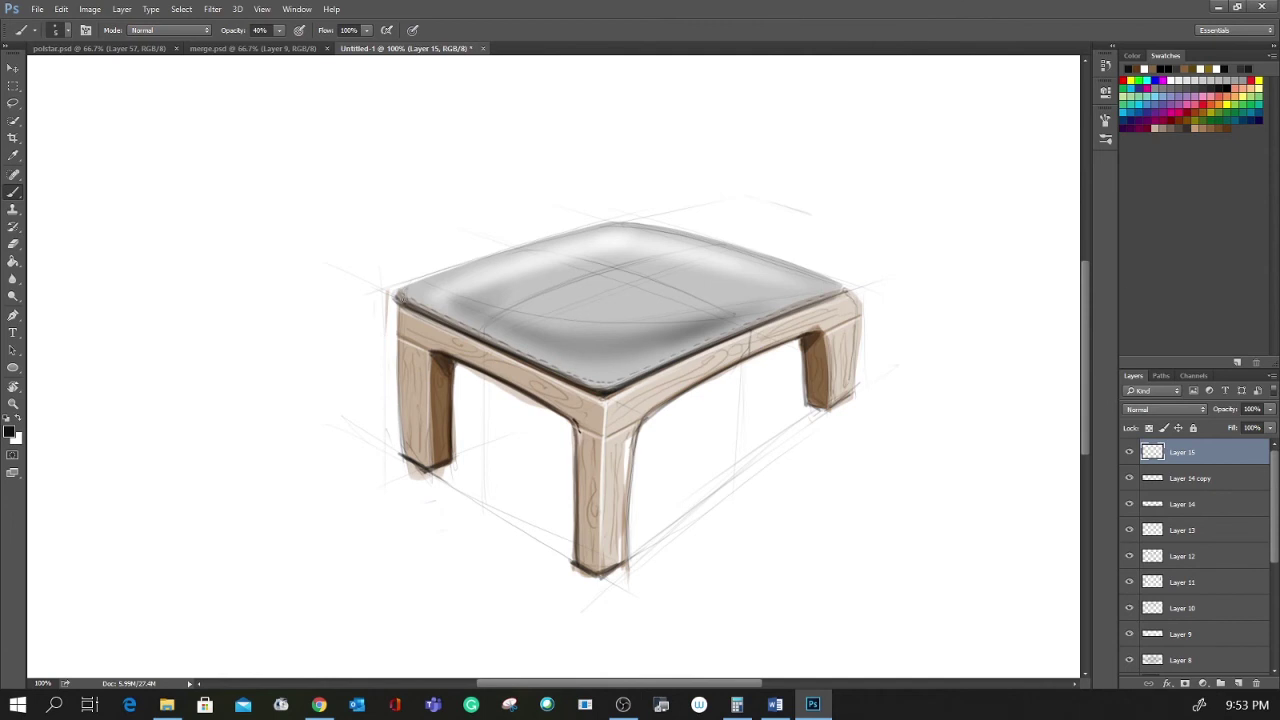
left_click(397, 297)
mouse_move(398, 290)
left_mouse_down()
mouse_move(528, 242)
mouse_move(414, 285)
mouse_move(620, 224)
left_mouse_up()
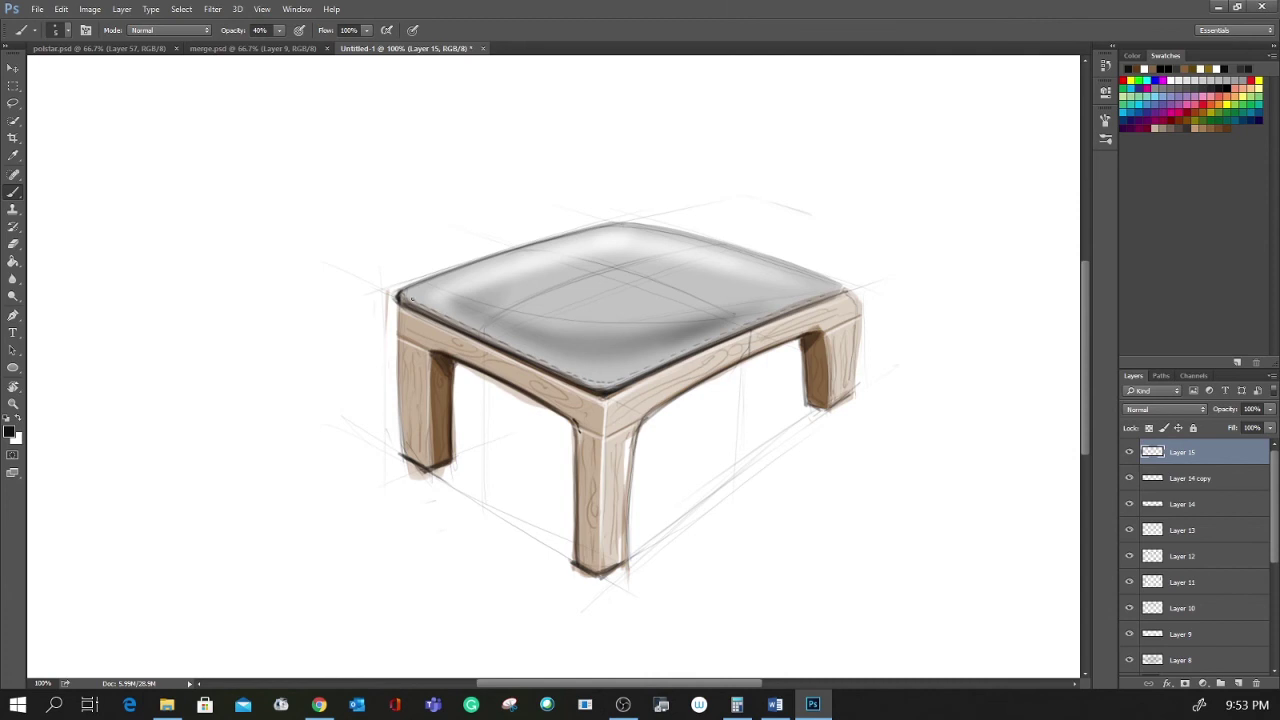
key("r")
mouse_move(580, 303)
left_mouse_down()
mouse_move(629, 414)
mouse_move(528, 286)
left_mouse_up()
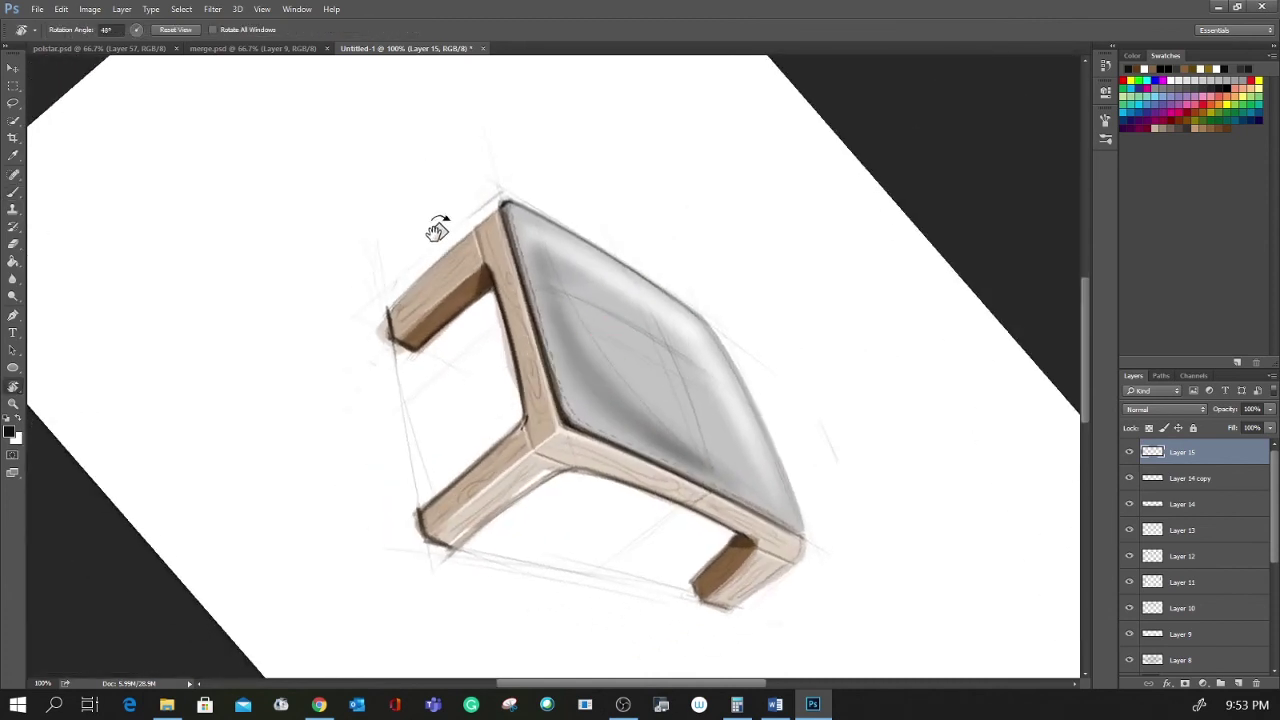
left_click_drag(388, 312, 494, 210)
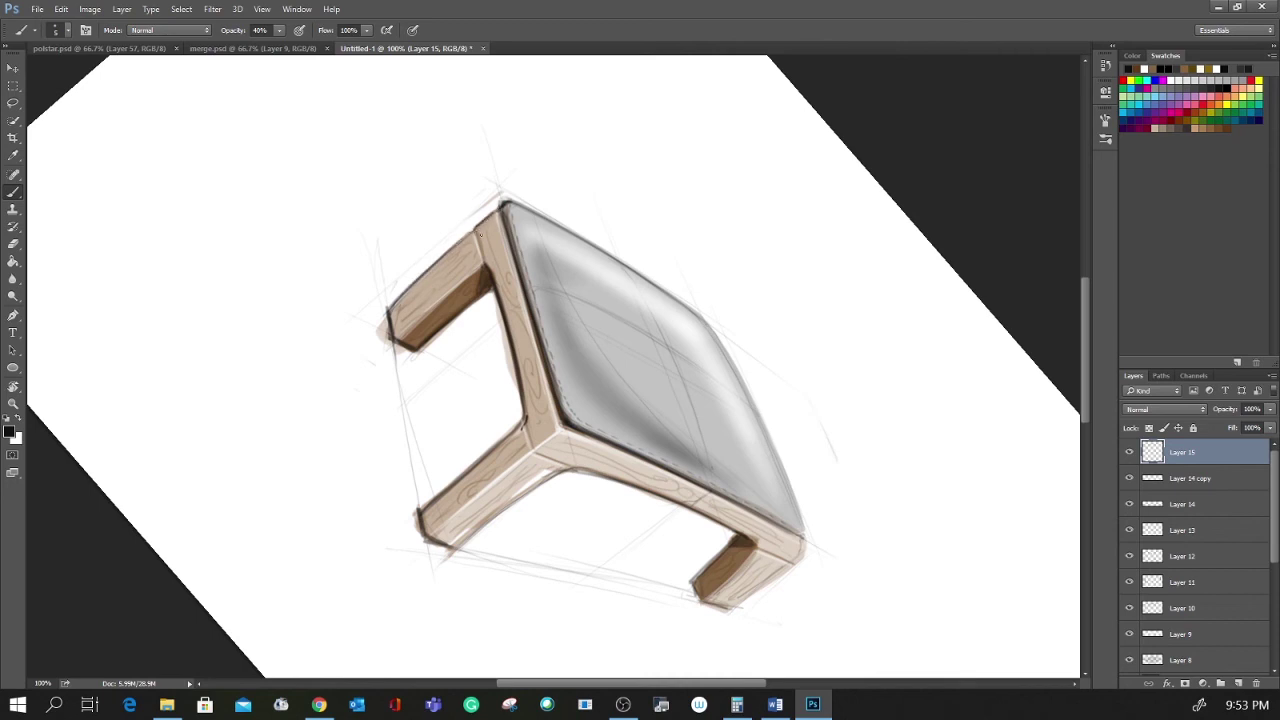
key("Escape")
- Darken the joint lines at the tops of the left, front and right legs in black
key("r")
left_click_drag(734, 452, 809, 283)
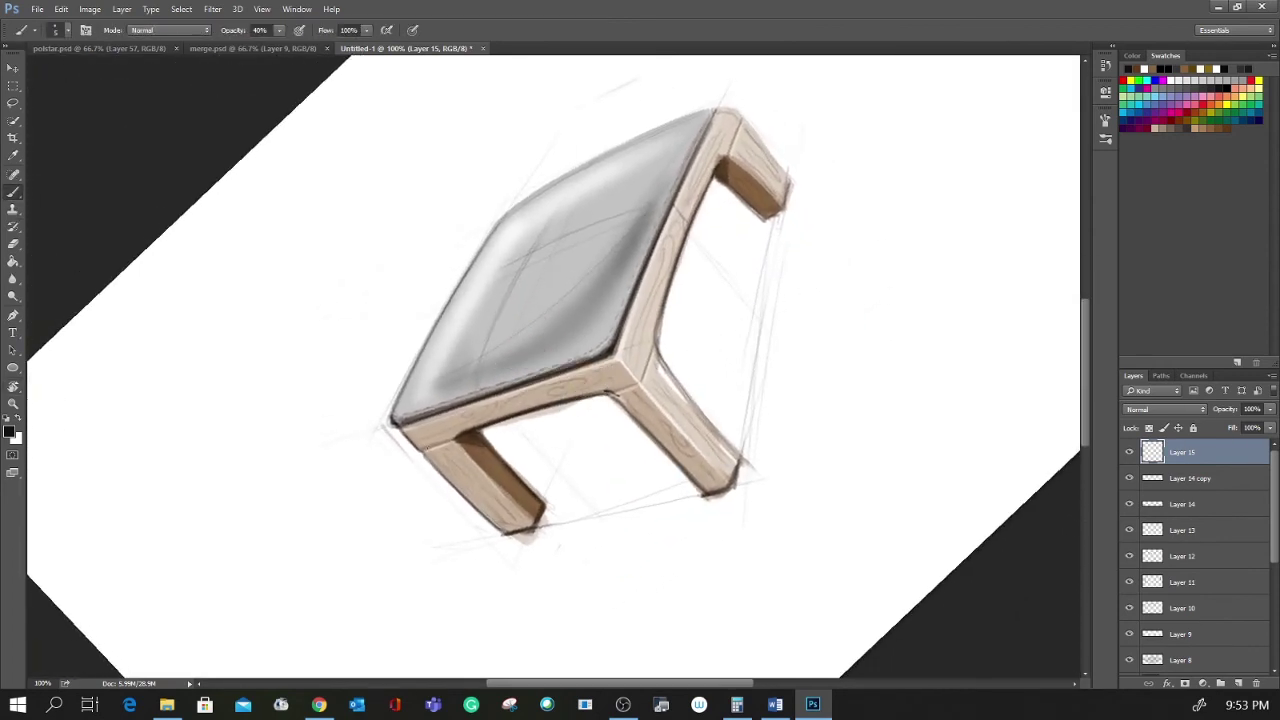
left_click_drag(430, 449, 455, 437)
left_click_drag(614, 394, 630, 388)
key("Escape")
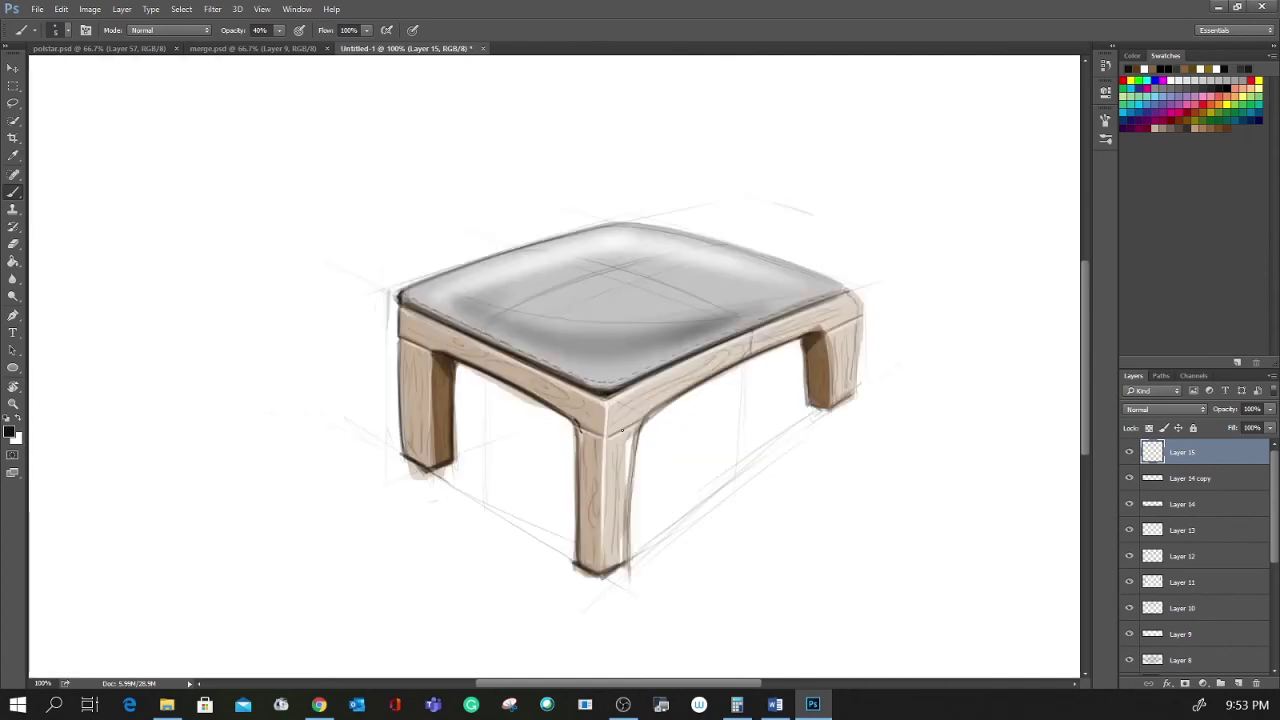
left_click_drag(605, 436, 632, 424)
left_click_drag(826, 331, 861, 317)
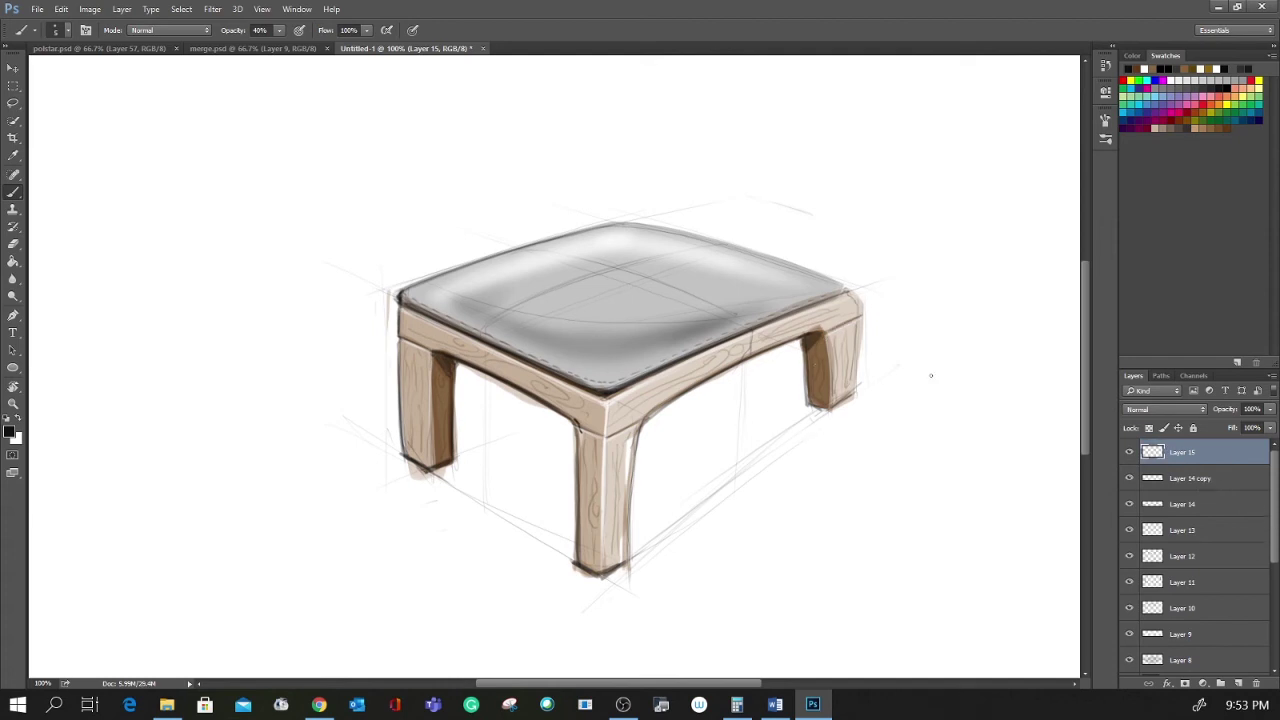
- Paint a flat grey cast shadow stretching left beneath the stool on a new layer, using a large hard brush at 40% opacity
key("ctrl+shift+n")
key("Return")
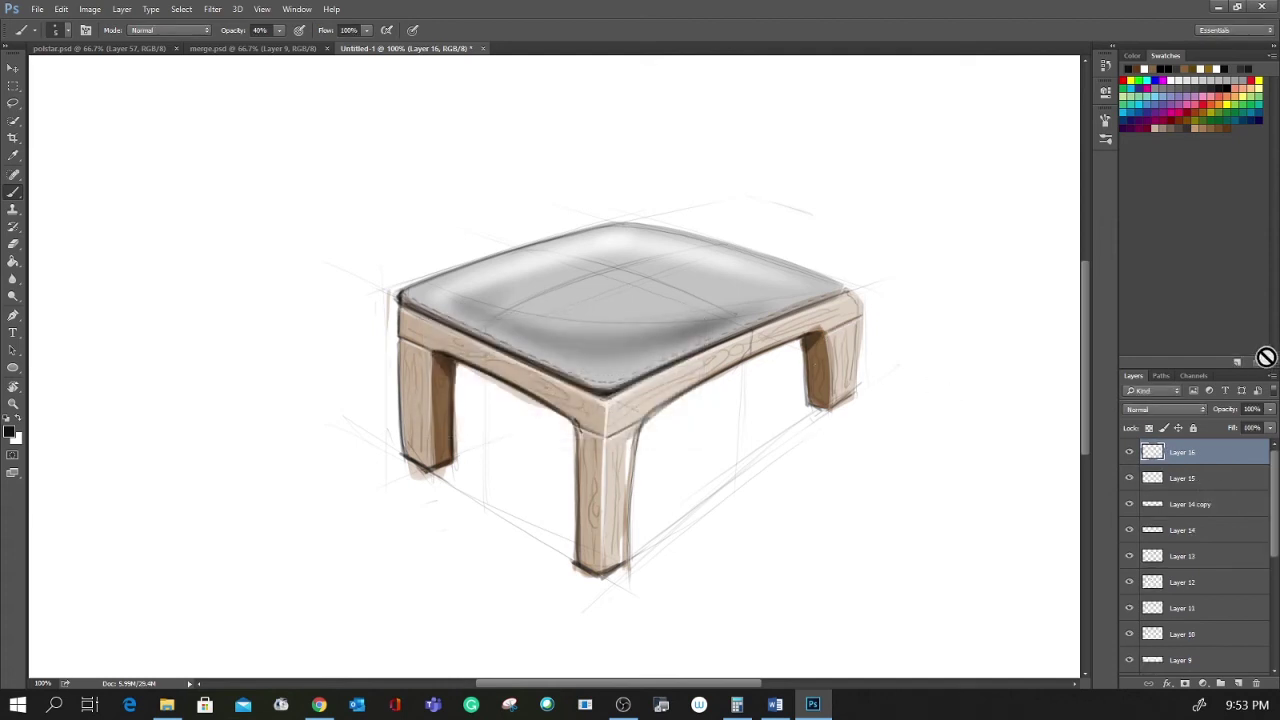
key("ctrl+minus")
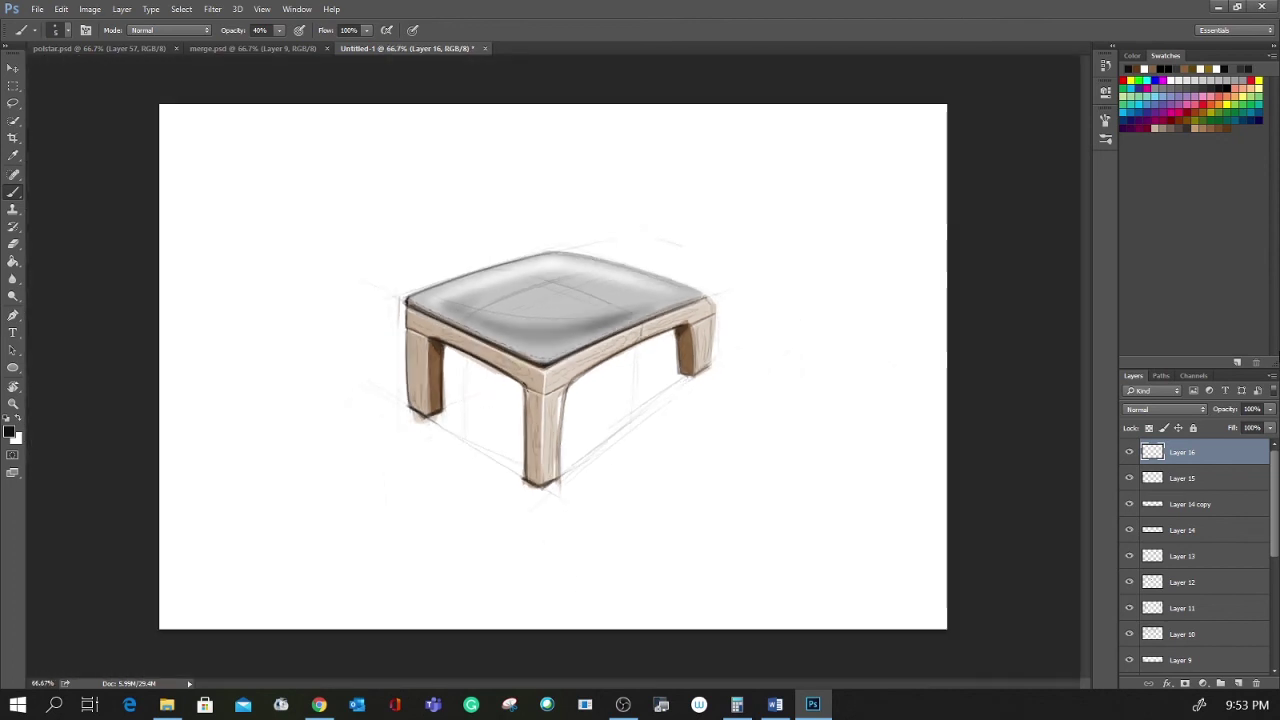
left_click_drag(550, 406, 571, 411)
mouse_move(358, 426)
left_mouse_down()
mouse_move(456, 378)
mouse_move(416, 399)
mouse_move(478, 379)
mouse_move(408, 424)
mouse_move(471, 374)
mouse_move(393, 409)
mouse_move(489, 388)
mouse_move(381, 461)
mouse_move(423, 453)
mouse_move(628, 365)
mouse_move(445, 467)
mouse_move(660, 353)
mouse_move(506, 463)
mouse_move(684, 372)
mouse_move(498, 475)
mouse_move(605, 418)
mouse_move(527, 476)
mouse_move(648, 407)
mouse_move(486, 523)
mouse_move(682, 387)
mouse_move(520, 506)
mouse_move(551, 467)
mouse_move(492, 494)
mouse_move(474, 462)
mouse_move(456, 485)
mouse_move(479, 499)
mouse_move(448, 493)
mouse_move(453, 506)
mouse_move(537, 488)
mouse_move(391, 482)
mouse_move(412, 439)
mouse_move(308, 452)
mouse_move(451, 390)
mouse_move(320, 469)
mouse_move(464, 502)
mouse_move(322, 479)
mouse_move(379, 517)
mouse_move(294, 480)
mouse_move(296, 468)
mouse_move(343, 512)
mouse_move(262, 465)
mouse_move(395, 541)
mouse_move(453, 531)
mouse_move(513, 507)
mouse_move(374, 524)
mouse_move(391, 511)
mouse_move(244, 460)
mouse_move(430, 386)
mouse_move(284, 440)
mouse_move(260, 478)
mouse_move(350, 545)
mouse_move(537, 499)
mouse_move(378, 563)
left_mouse_up()
mouse_move(510, 508)
left_mouse_down()
mouse_move(471, 534)
mouse_move(563, 491)
mouse_move(696, 370)
left_mouse_up()
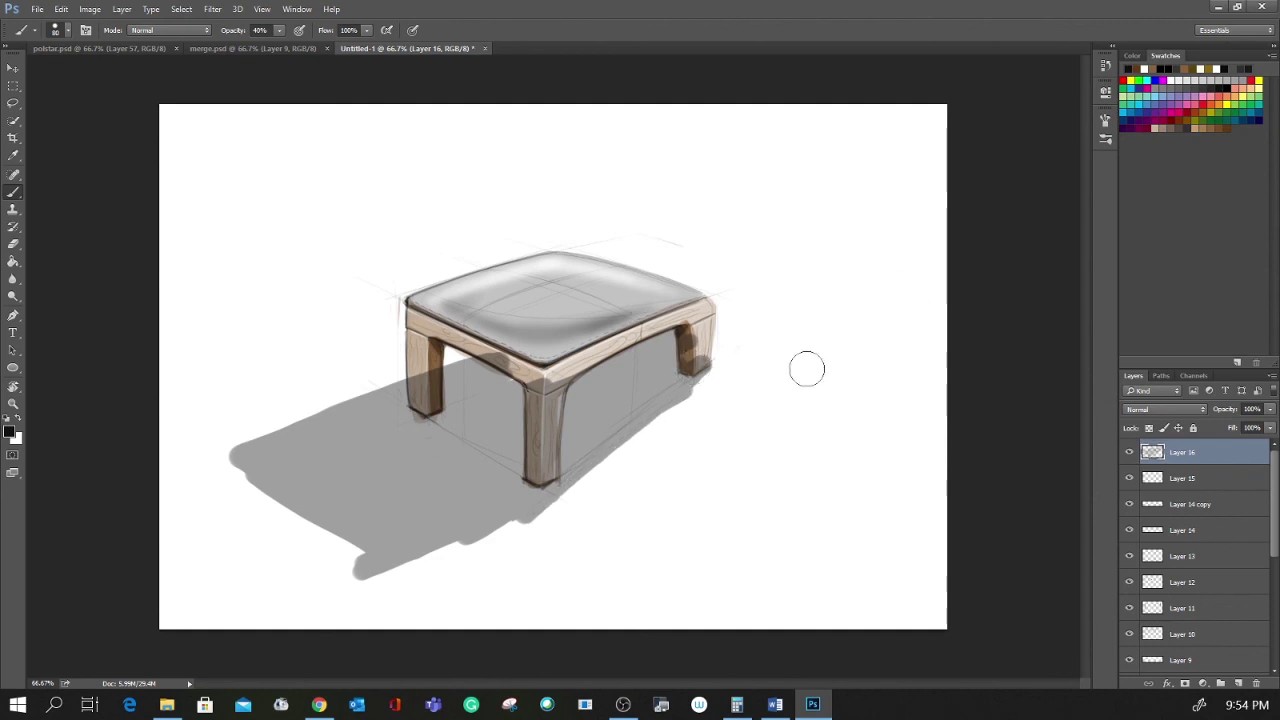
- Erase the shadow where it overlaps the right and front legs and trim it on the floor between them
key("e")
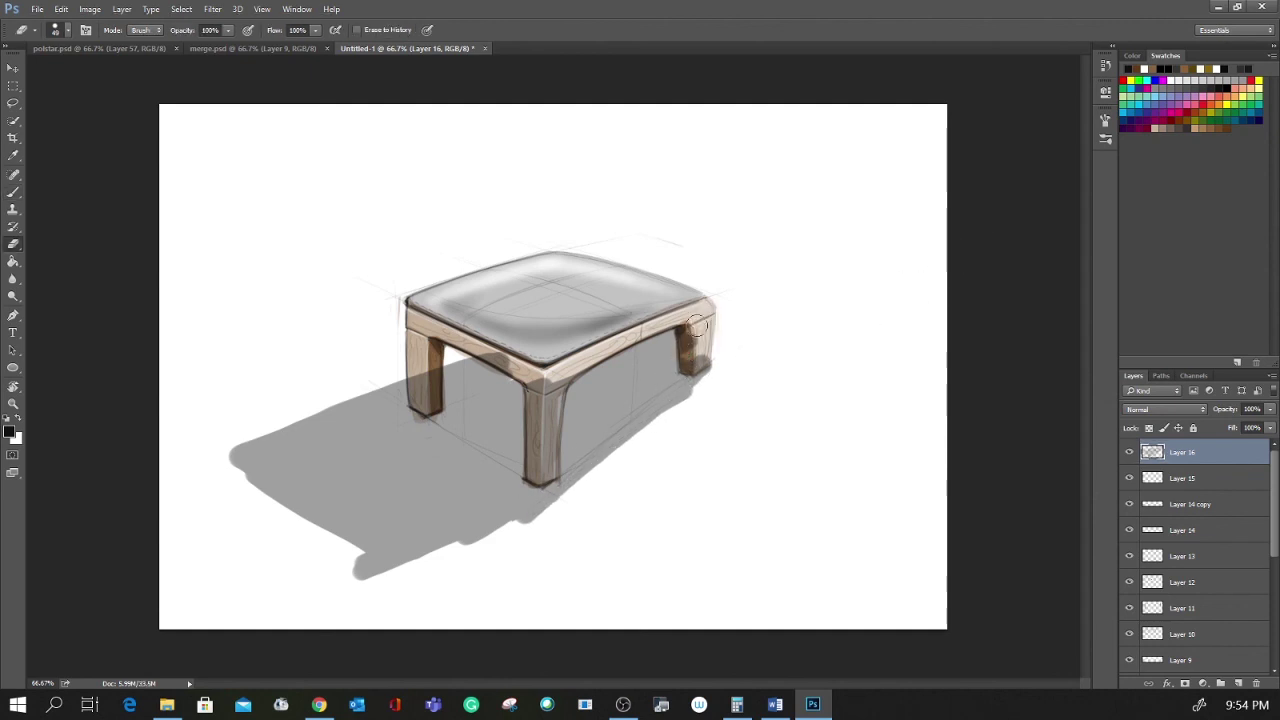
right_click(687, 327, "alt")
left_click_drag(683, 327, 688, 356)
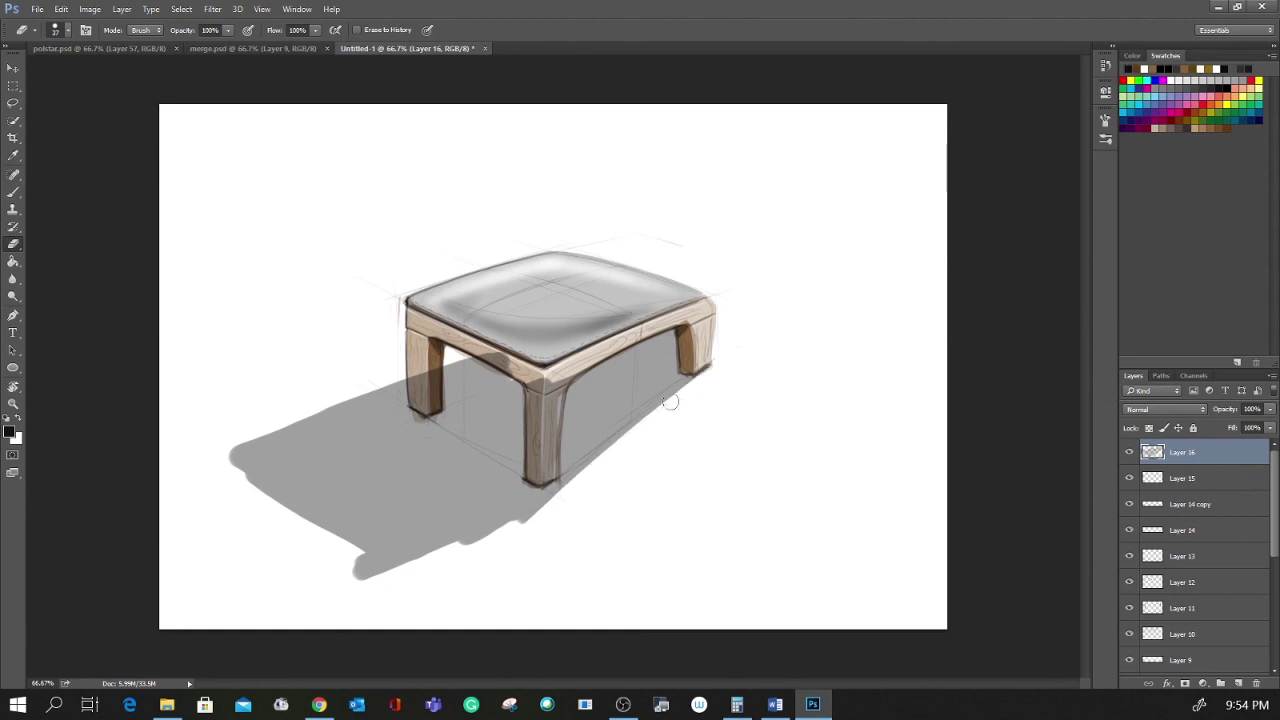
mouse_move(680, 391)
left_mouse_down()
mouse_move(657, 396)
mouse_move(712, 376)
left_mouse_up()
mouse_move(618, 353)
left_mouse_down()
mouse_move(690, 345)
mouse_move(640, 342)
left_mouse_up()
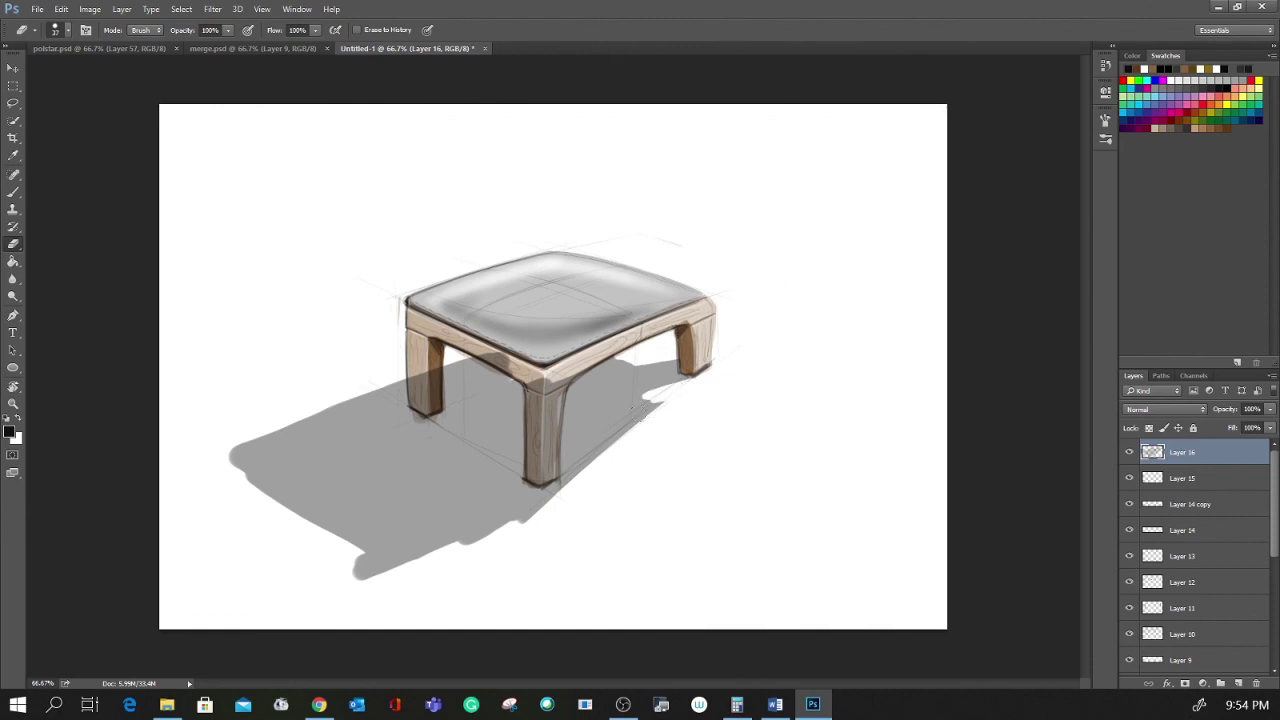
mouse_move(643, 401)
left_mouse_down()
mouse_move(563, 448)
mouse_move(640, 403)
mouse_move(606, 425)
mouse_move(633, 421)
mouse_move(580, 478)
mouse_move(541, 429)
mouse_move(556, 470)
mouse_move(551, 410)
mouse_move(540, 455)
mouse_move(536, 420)
mouse_move(534, 468)
left_mouse_up()
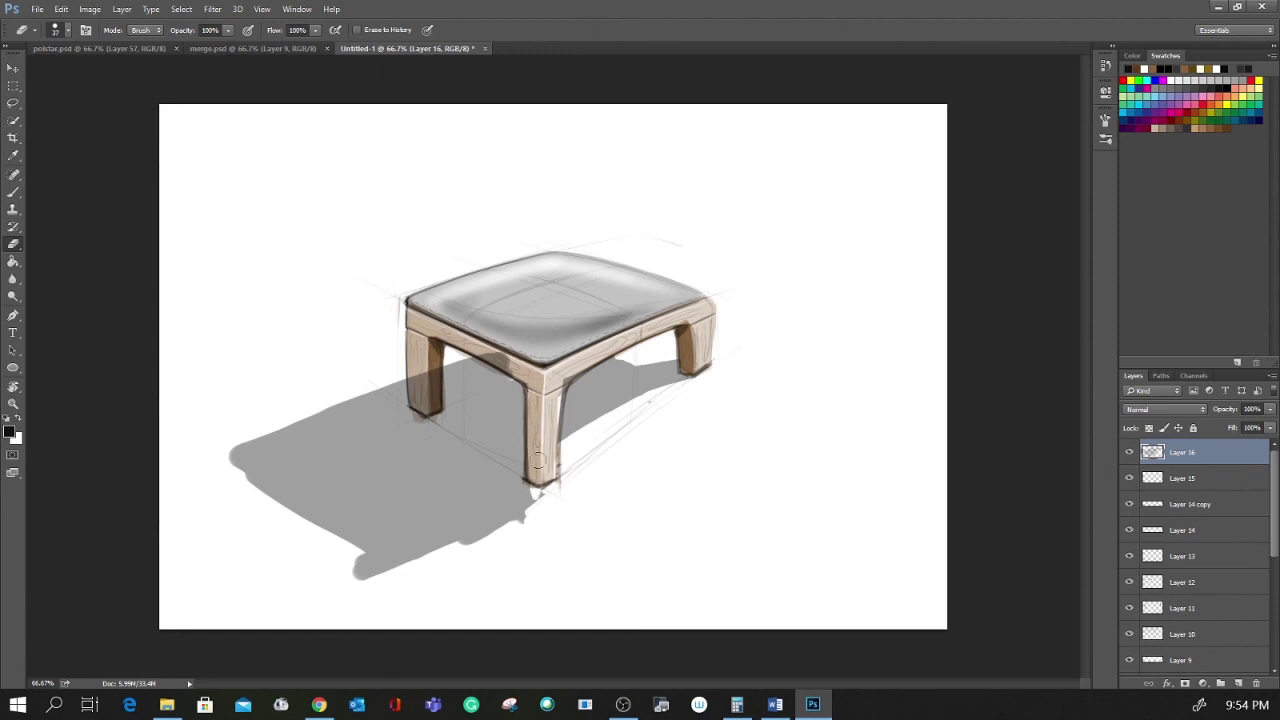